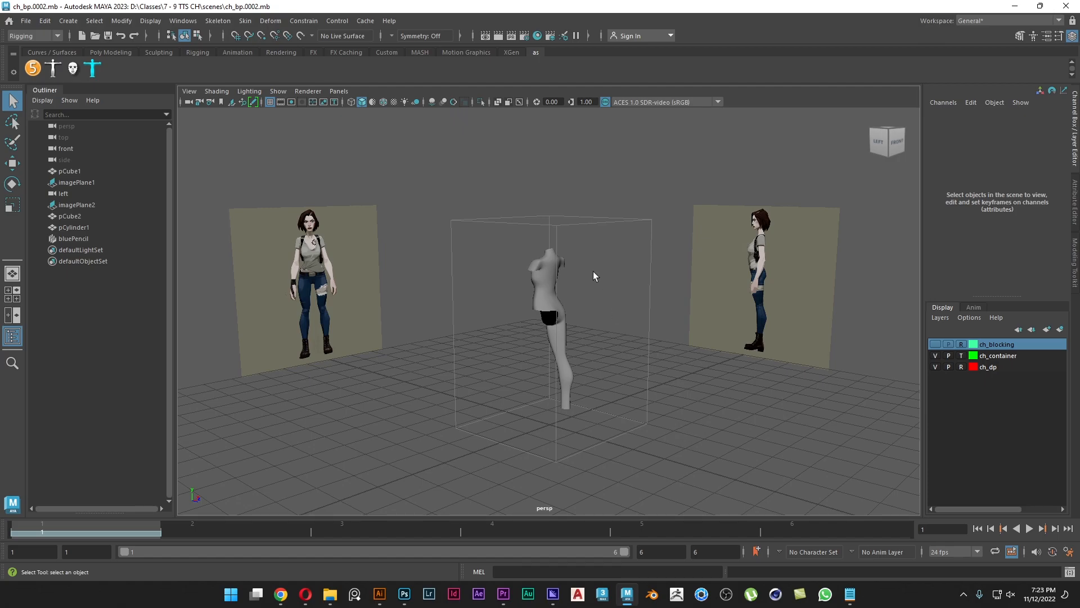
# Step: Hide the blocked-out body mesh pCylinder1
pyautogui.click(935, 367)
pyautogui.click(935, 367)
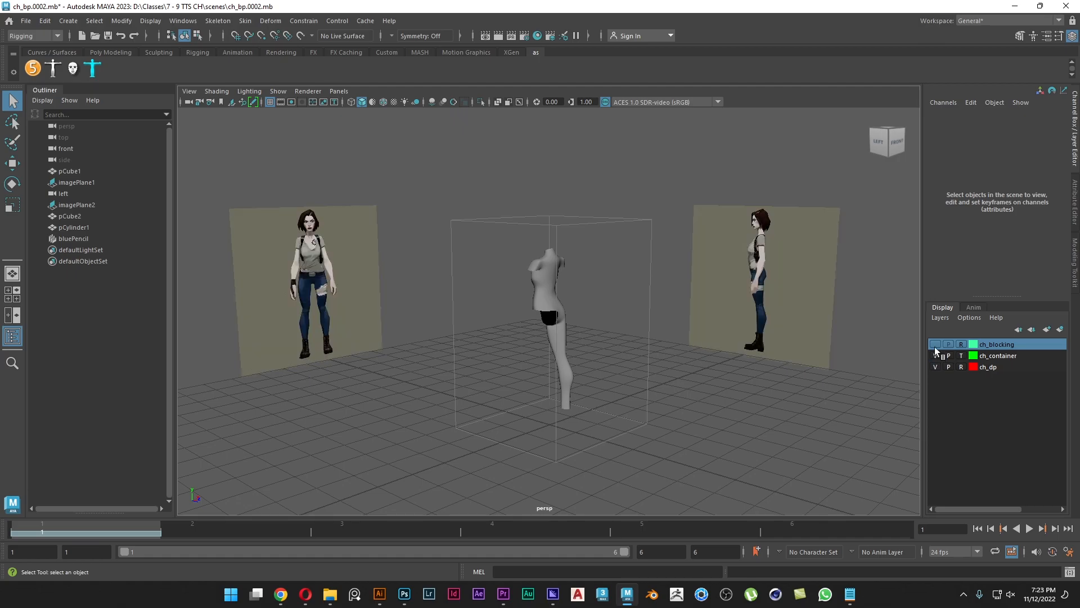
pyautogui.click(560, 275)
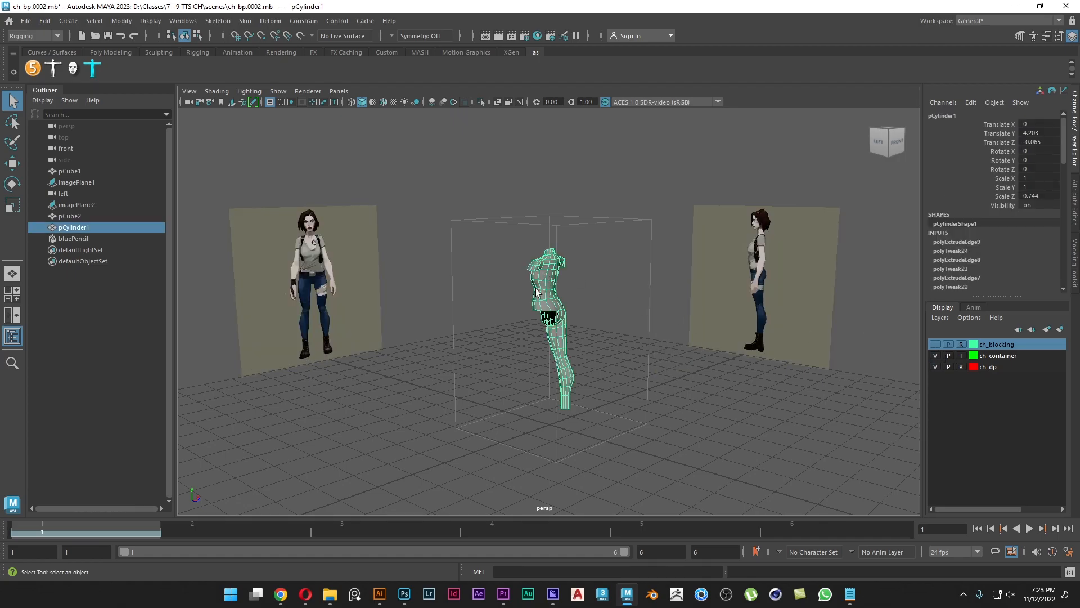
pyautogui.hotkey('ctrl', 'h')
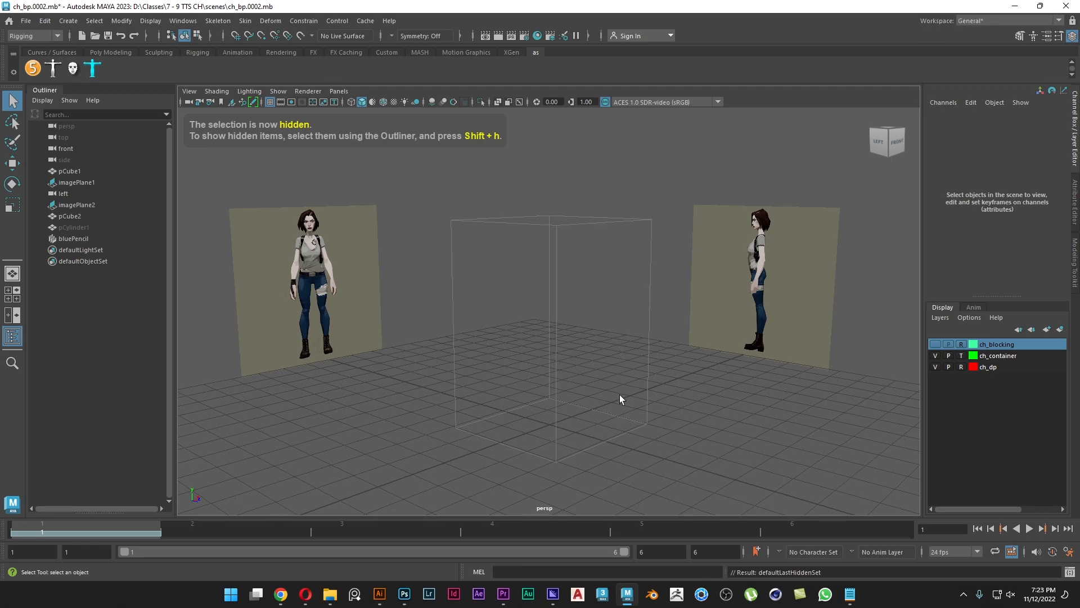
pyautogui.moveTo(839, 263); pyautogui.dragTo(805, 294)
pyautogui.moveTo(844, 245); pyautogui.dragTo(789, 293)
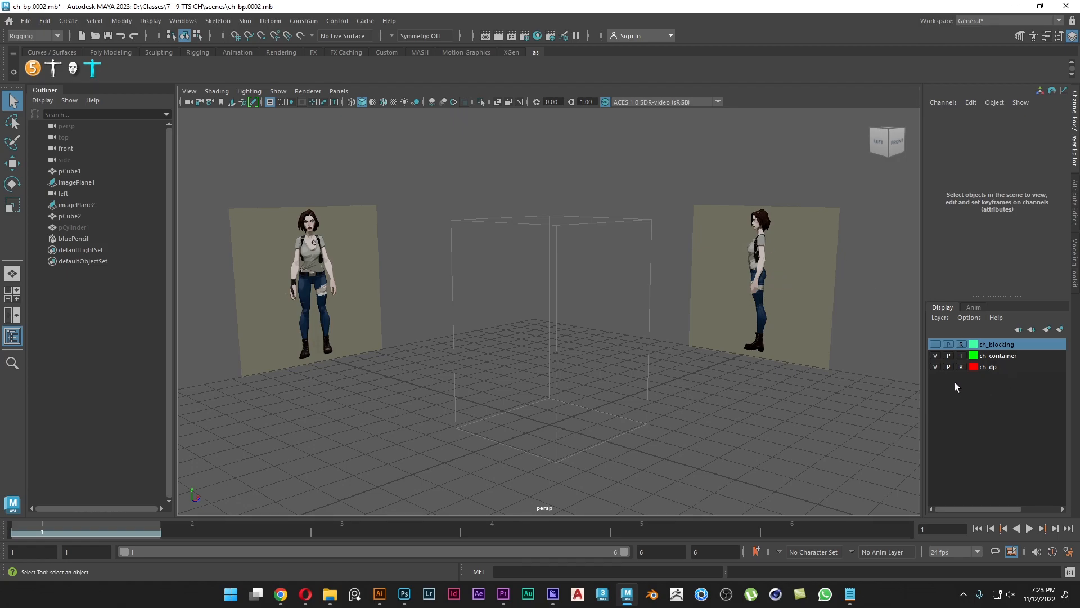
# Step: Take the ch_dp layer out of reference mode and select the side-view image plane for rotation
pyautogui.click(935, 367)
pyautogui.click(935, 367)
pyautogui.click(961, 367)
pyautogui.click(783, 312)
pyautogui.press('e')
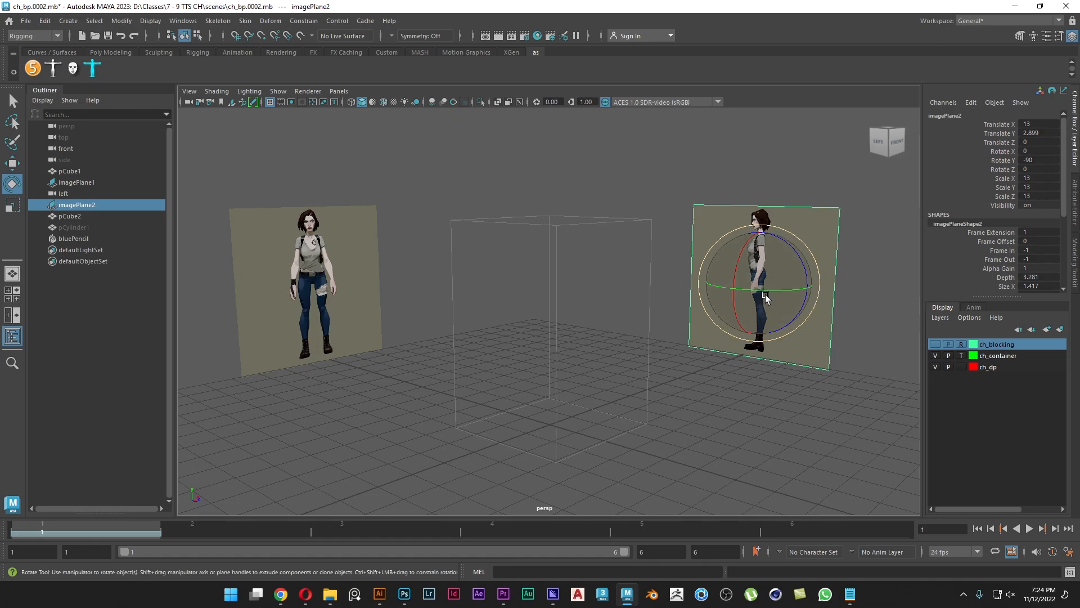
# Step: Try rotating the side-view image plane around Y, testing Rotate Y values of -180, -270 and 0
pyautogui.moveTo(766, 292); pyautogui.dragTo(872, 297)
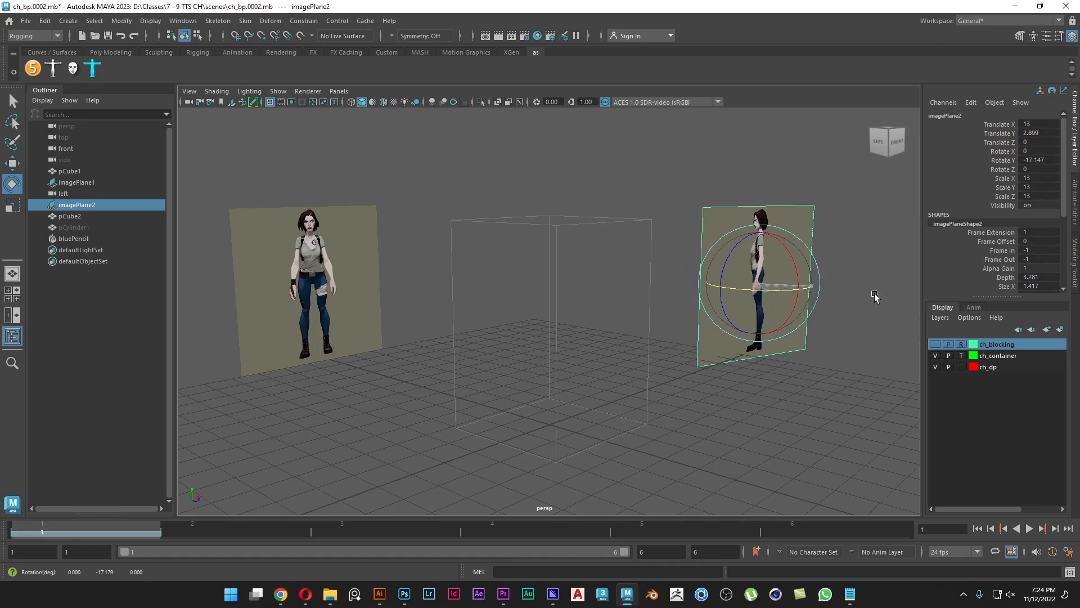
pyautogui.moveTo(879, 229); pyautogui.dragTo(853, 298)
pyautogui.doubleClick(1040, 161)
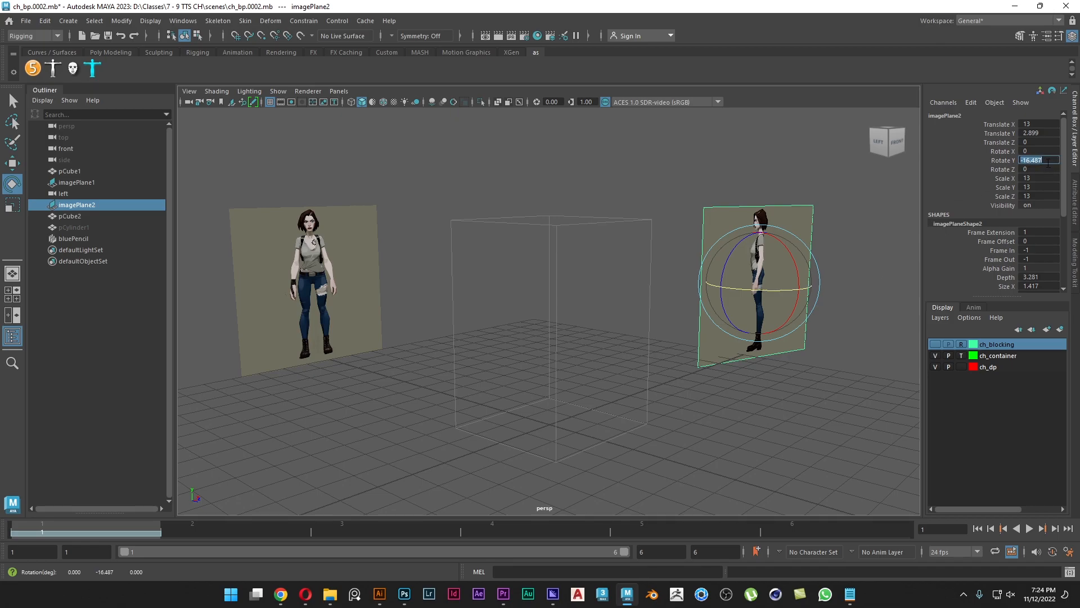
pyautogui.write('-180')
pyautogui.press('Return')
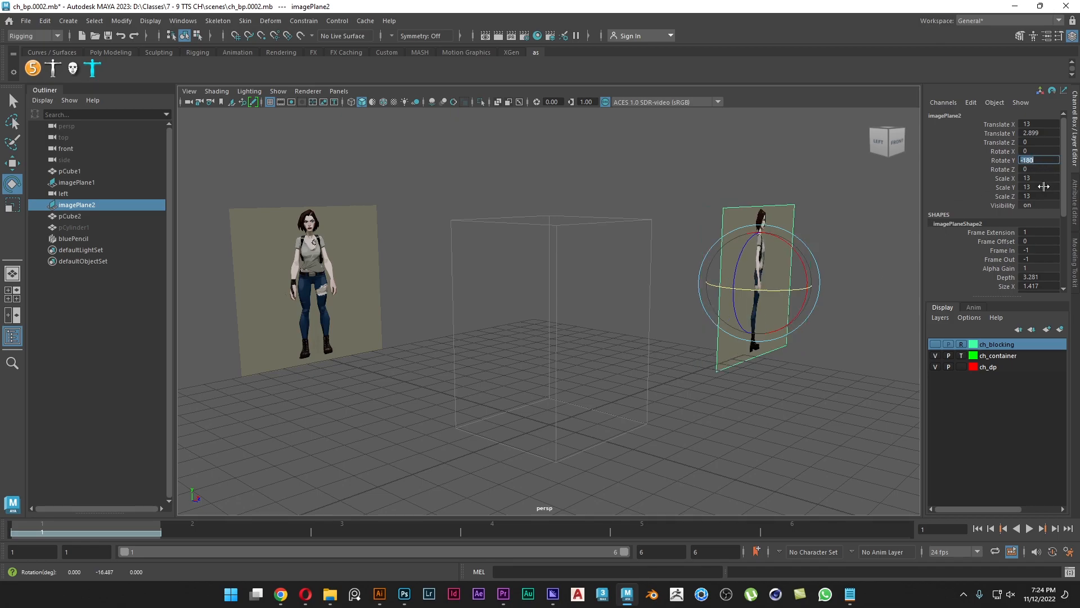
pyautogui.write('-180')
pyautogui.press('Return')
pyautogui.doubleClick(1029, 161)
pyautogui.write('-270')
pyautogui.press('Return')
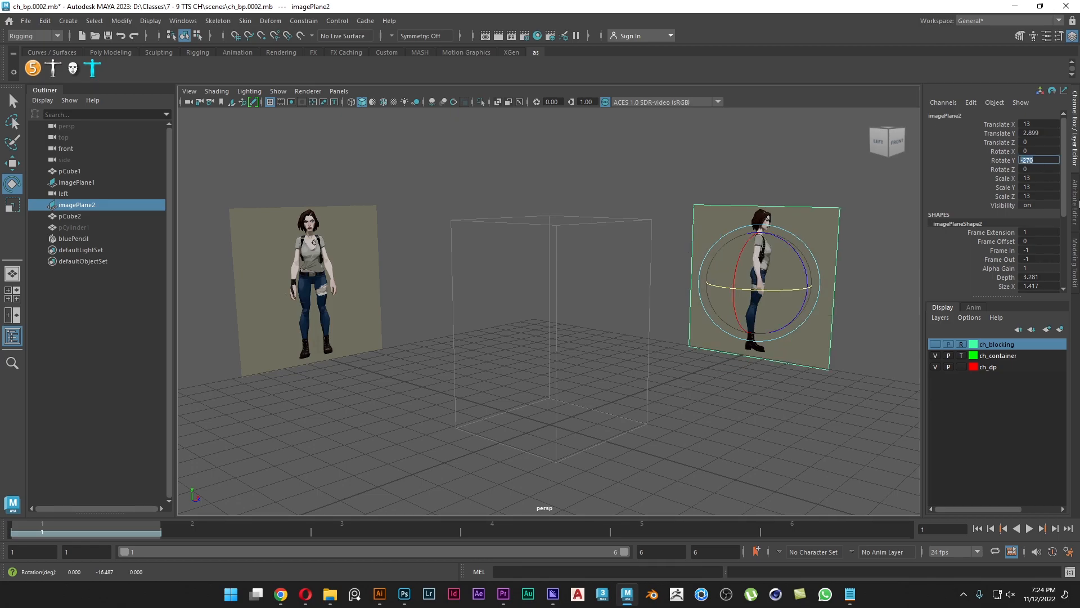
pyautogui.write('0')
pyautogui.press('Return')
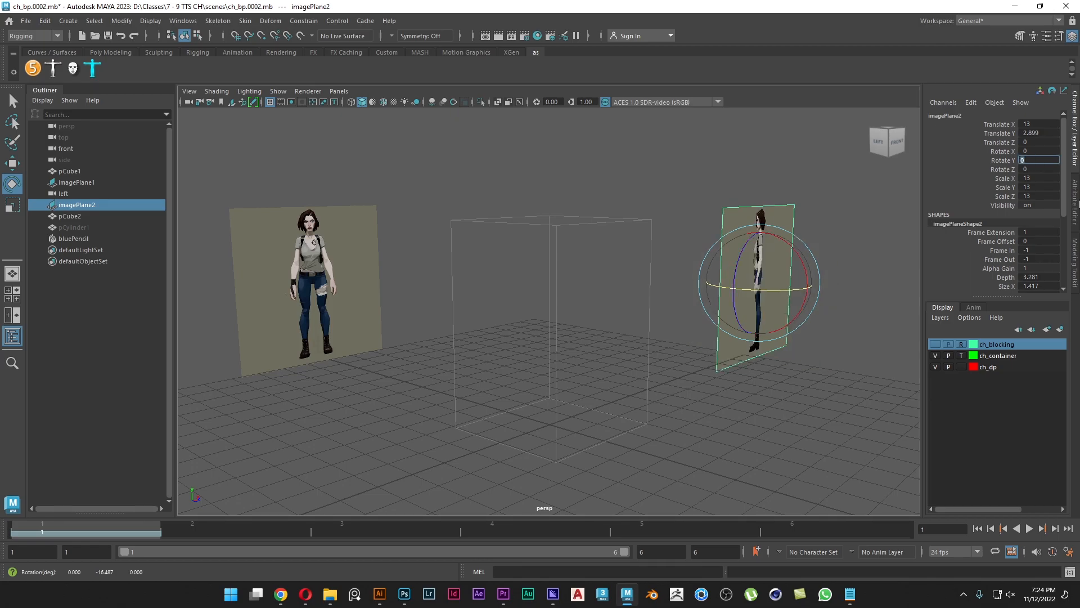
# Step: Set the side-view image plane's Rotate Y to 90 and return the ch_dp layer to reference mode
pyautogui.write('90')
pyautogui.press('Return')
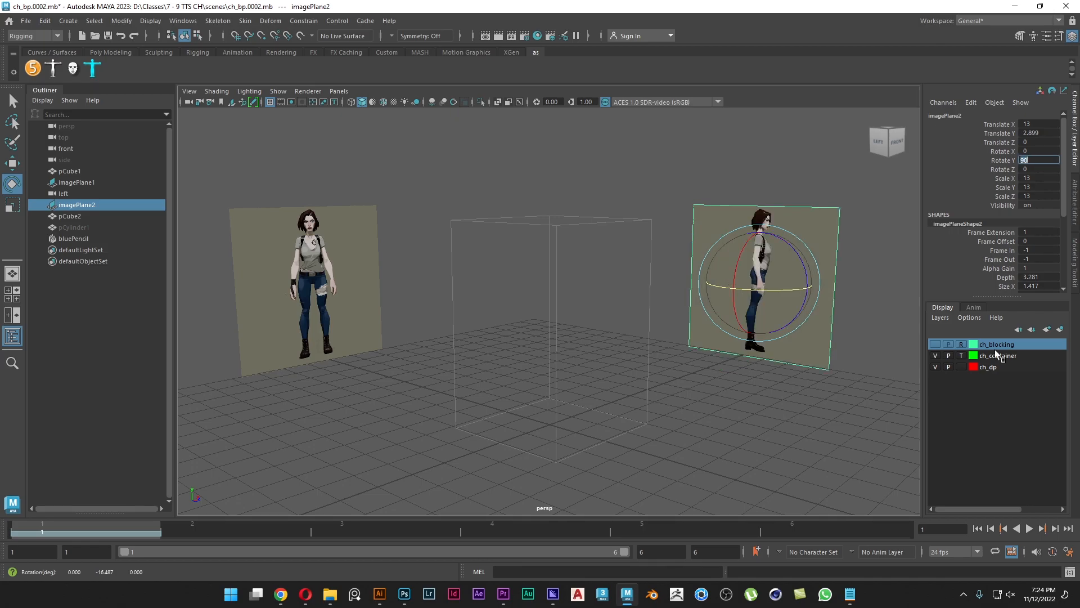
pyautogui.click(960, 367)
pyautogui.click(959, 366)
pyautogui.click(643, 404)
pyautogui.press('w')
# Step: Switch to the front view and frame the reference character's head and torso
pyautogui.keyDown('alt'); pyautogui.moveTo(589, 383); pyautogui.dragTo(474, 393); pyautogui.keyUp('alt')
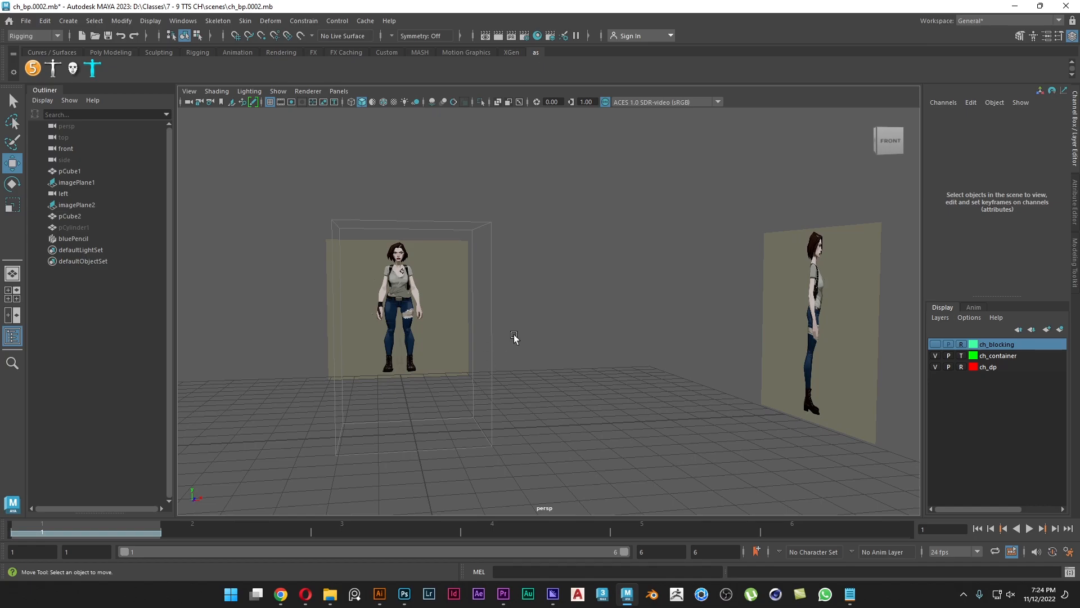
pyautogui.click(963, 597)
pyautogui.click(963, 601)
pyautogui.click(480, 341)
pyautogui.press('space')
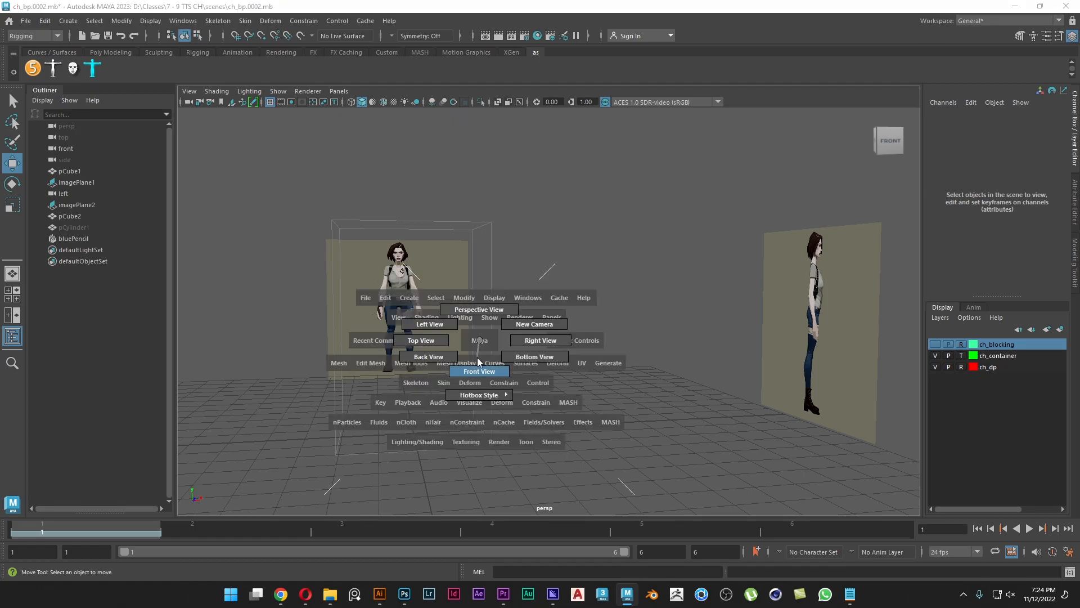
pyautogui.moveTo(479, 340); pyautogui.dragTo(477, 358)
pyautogui.keyDown('alt'); pyautogui.moveTo(558, 234); pyautogui.dragTo(546, 471, button='middle'); pyautogui.keyUp('alt')
pyautogui.keyDown('alt'); pyautogui.moveTo(525, 238); pyautogui.dragTo(522, 361, button='middle'); pyautogui.keyUp('alt')
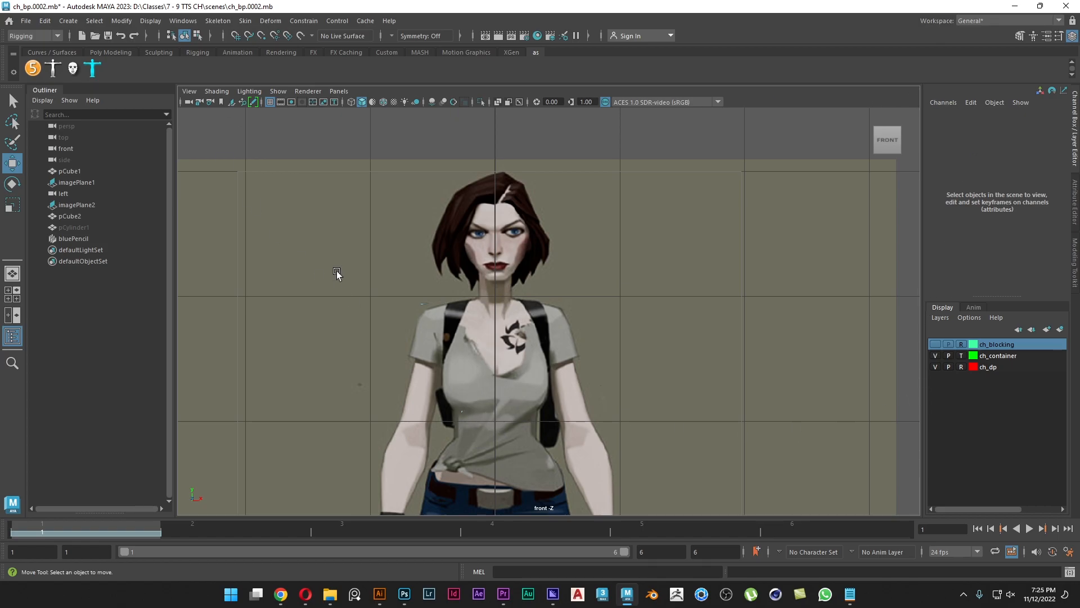
# Step: Create a polygon sphere and raise it to the character's head, at a Translate Y of about 5.4
pyautogui.click(69, 21)
pyautogui.moveTo(99, 62)
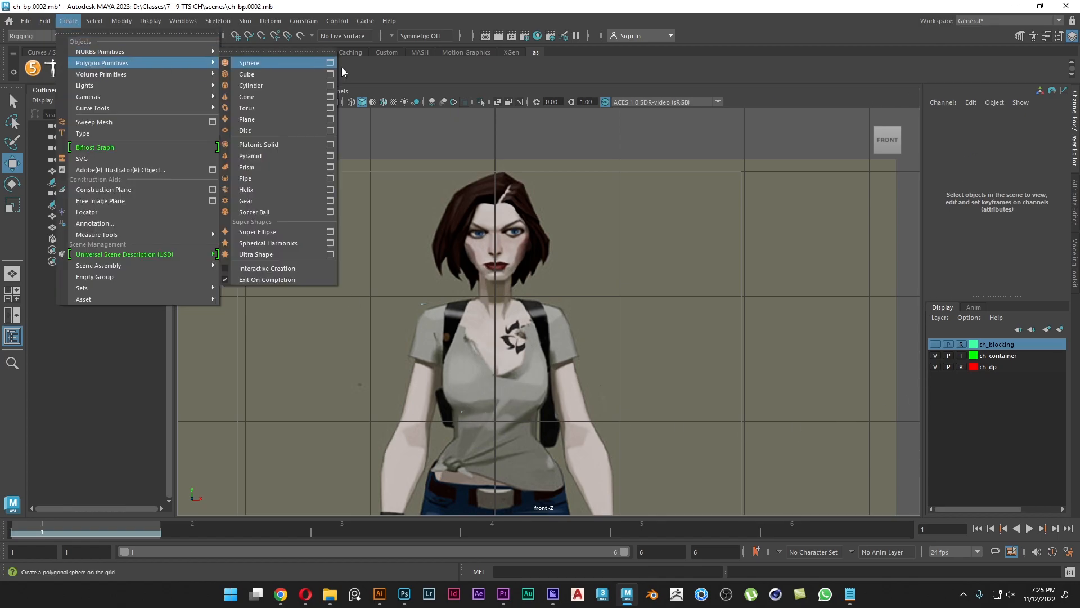
pyautogui.click(285, 65)
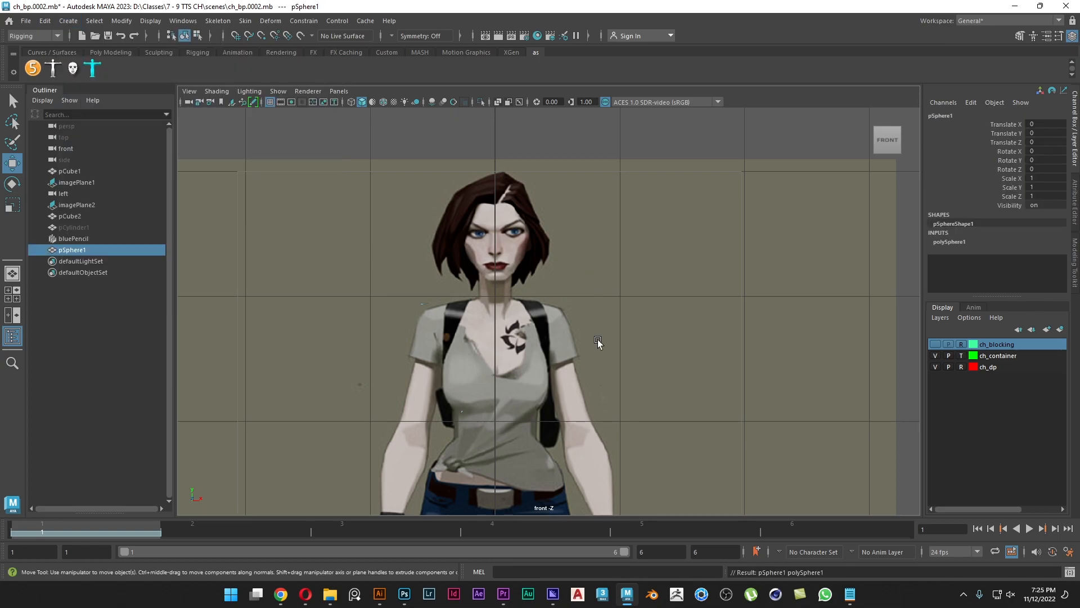
pyautogui.scroll(-6, 597, 339)
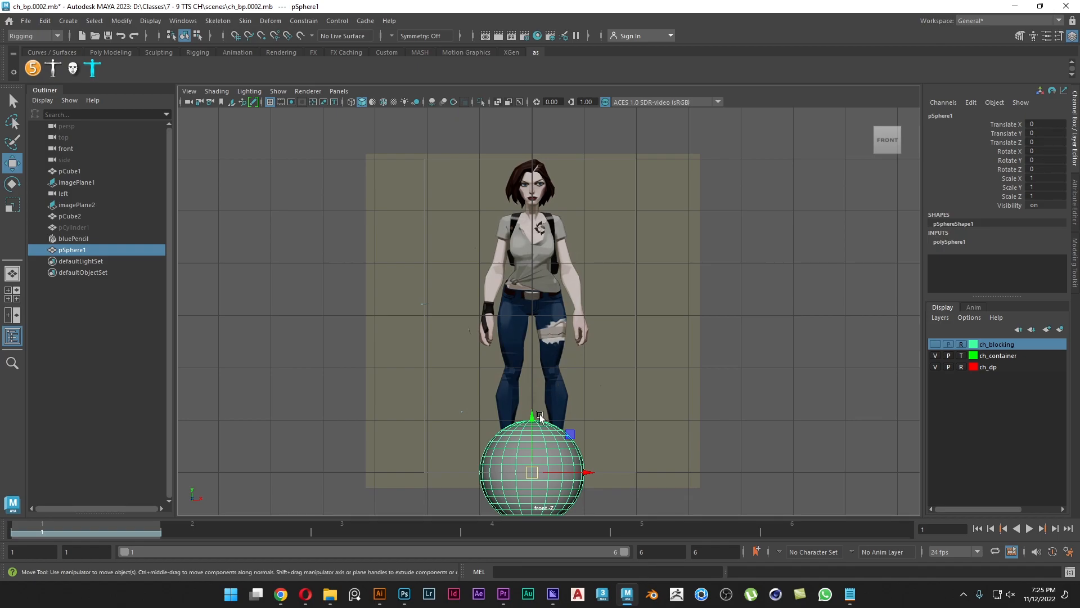
pyautogui.moveTo(542, 416); pyautogui.dragTo(541, 132)
pyautogui.scroll(3, 539, 167)
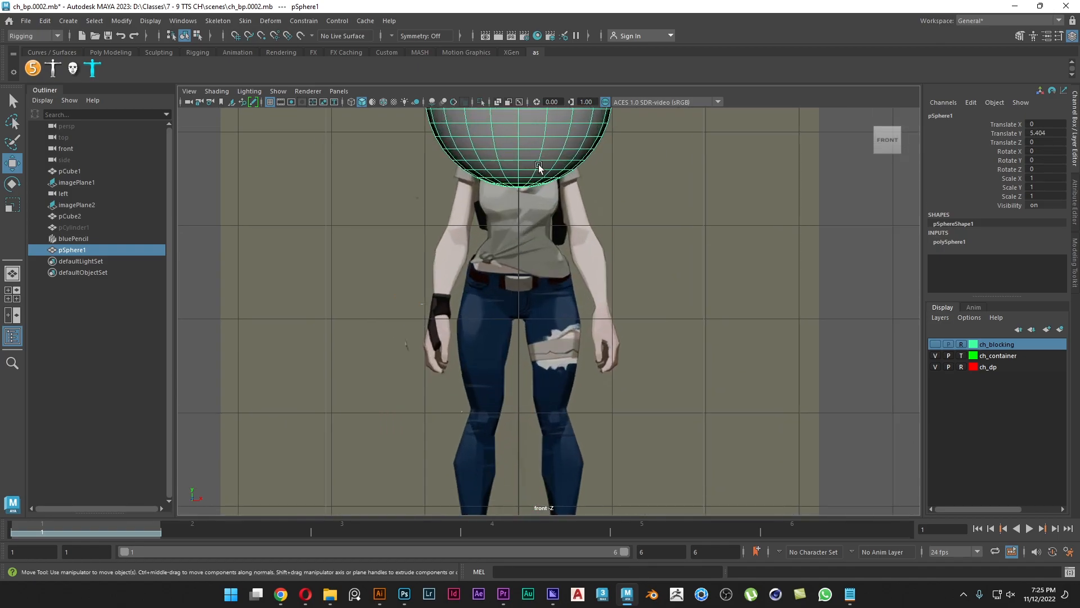
pyautogui.press('f')
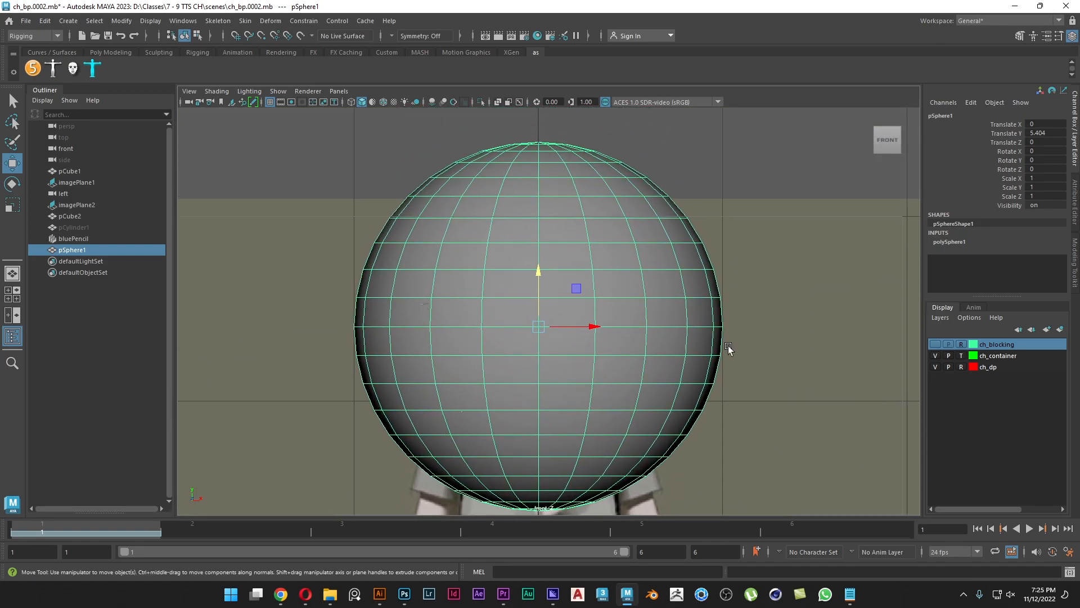
# Step: Turn on X-ray display and reduce the sphere's radius to 0.35
pyautogui.click(498, 103)
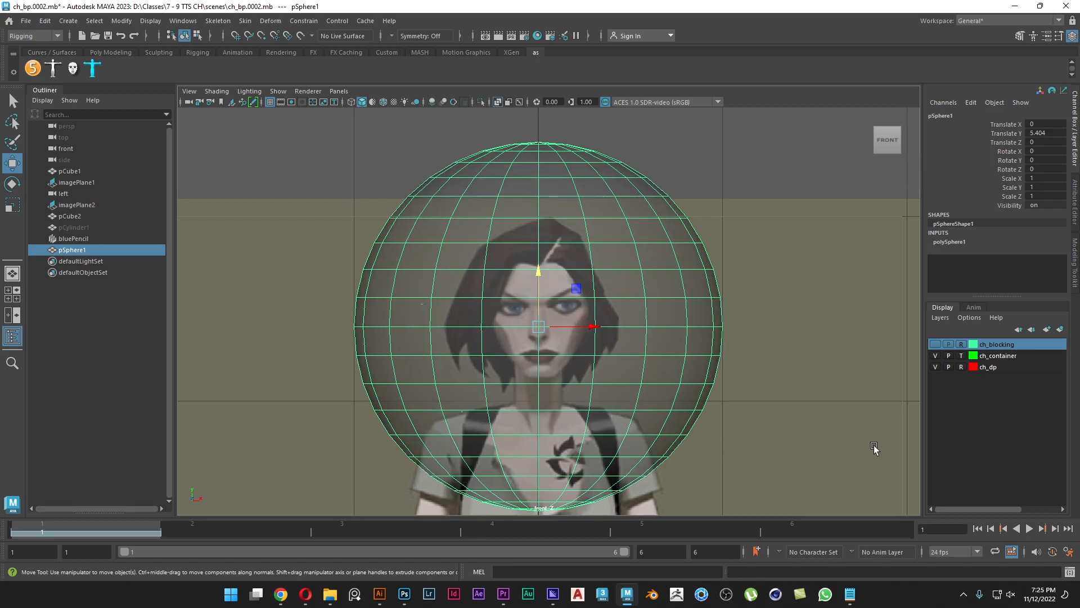
pyautogui.click(951, 243)
pyautogui.click(1006, 260)
pyautogui.moveTo(809, 321); pyautogui.dragTo(773, 323, button='middle')
pyautogui.press('w')
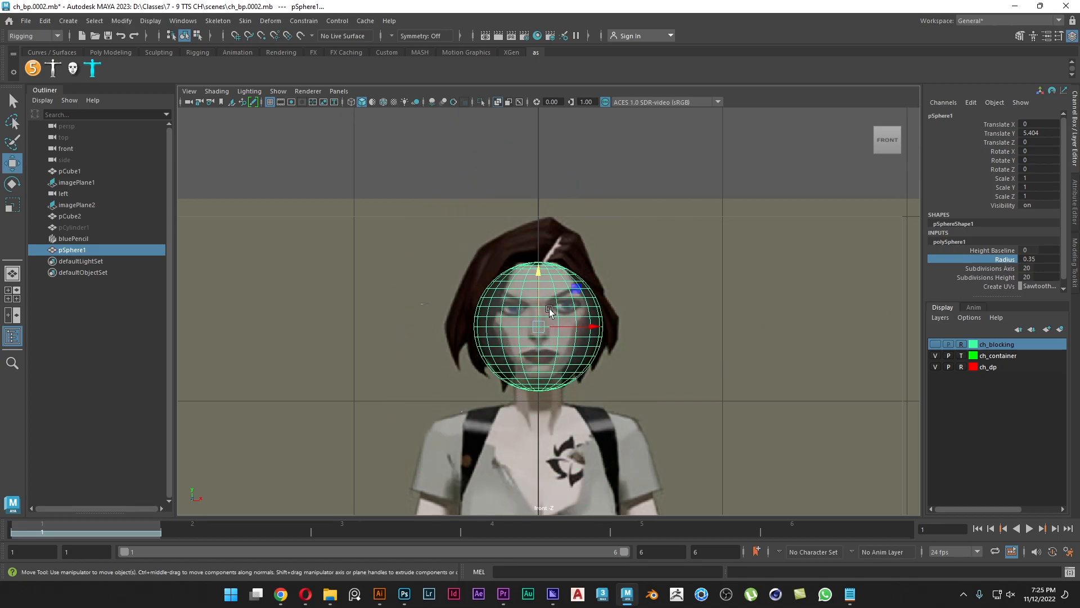
# Step: Raise the sphere to a Translate Y of about 5.5 over the face and set its radius to 0.38
pyautogui.moveTo(540, 289); pyautogui.dragTo(542, 272)
pyautogui.scroll(4, 542, 282)
pyautogui.scroll(2, 588, 335)
pyautogui.click(1005, 260)
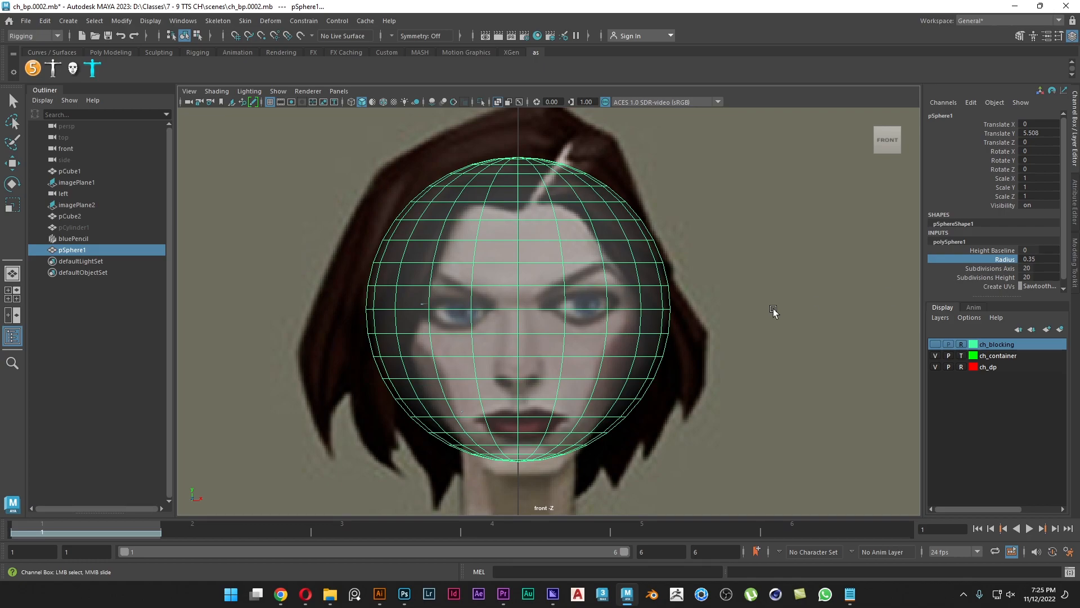
pyautogui.moveTo(763, 310); pyautogui.dragTo(764, 311, button='middle')
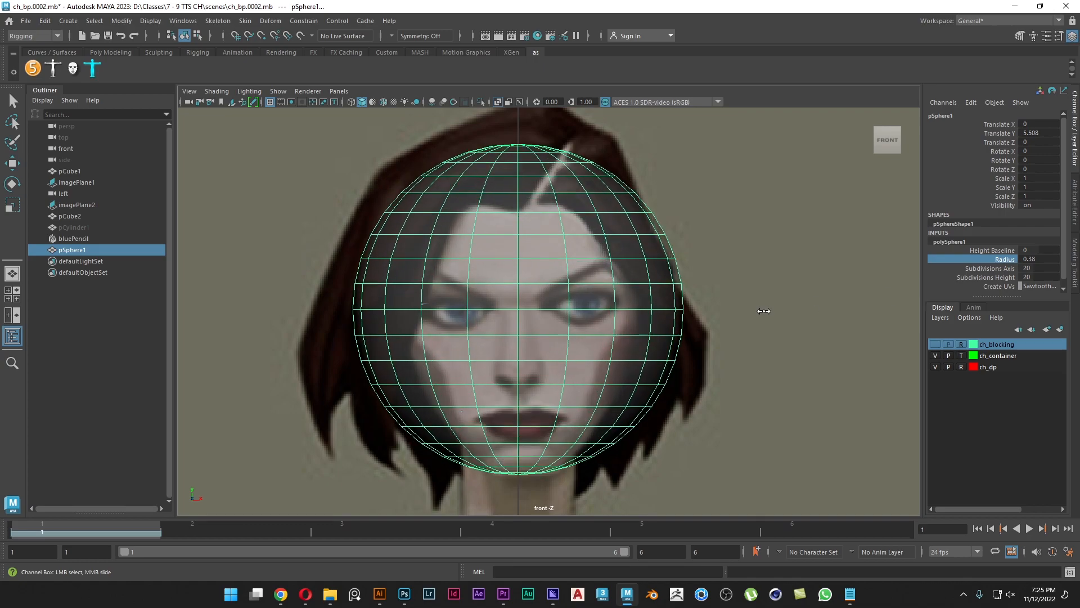
pyautogui.press('w')
pyautogui.click(779, 359)
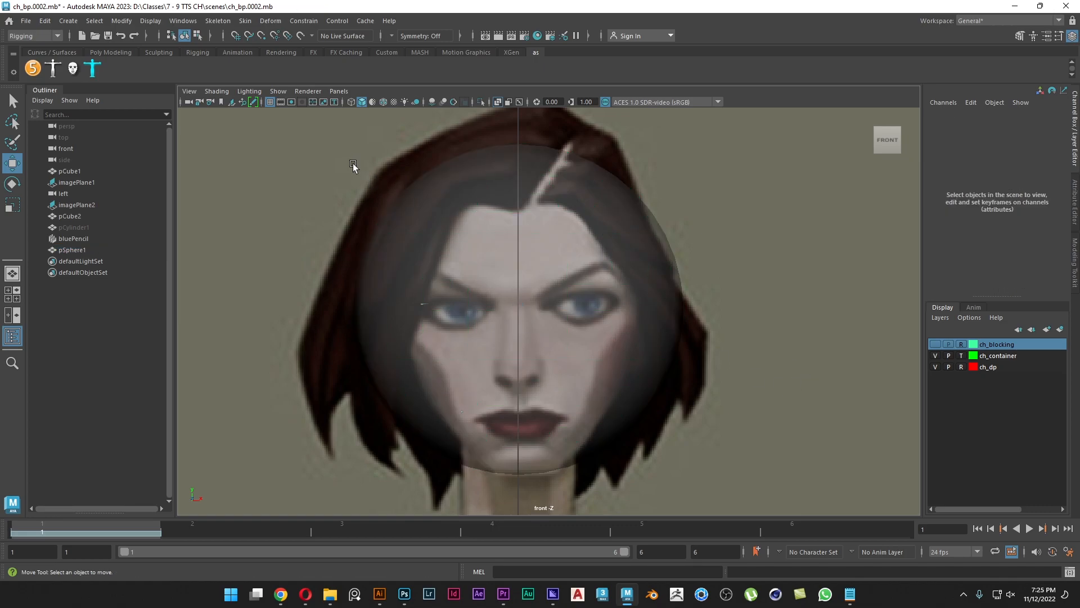
# Step: Display wireframe on shaded geometry and examine the sphere's upper and lower poles in the perspective view with X-ray turned off
pyautogui.click(384, 102)
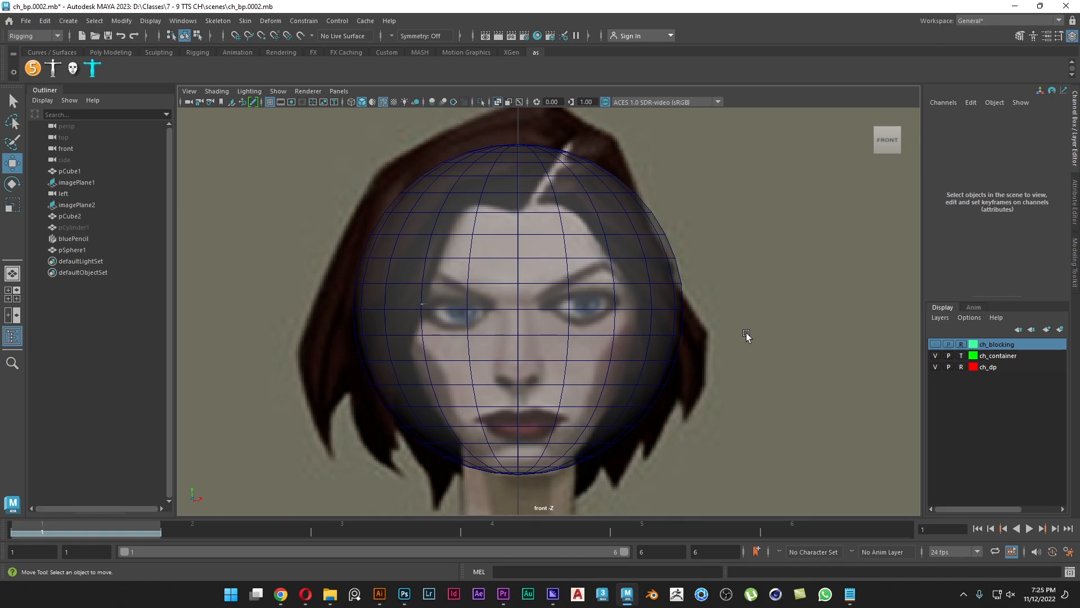
pyautogui.click(645, 333)
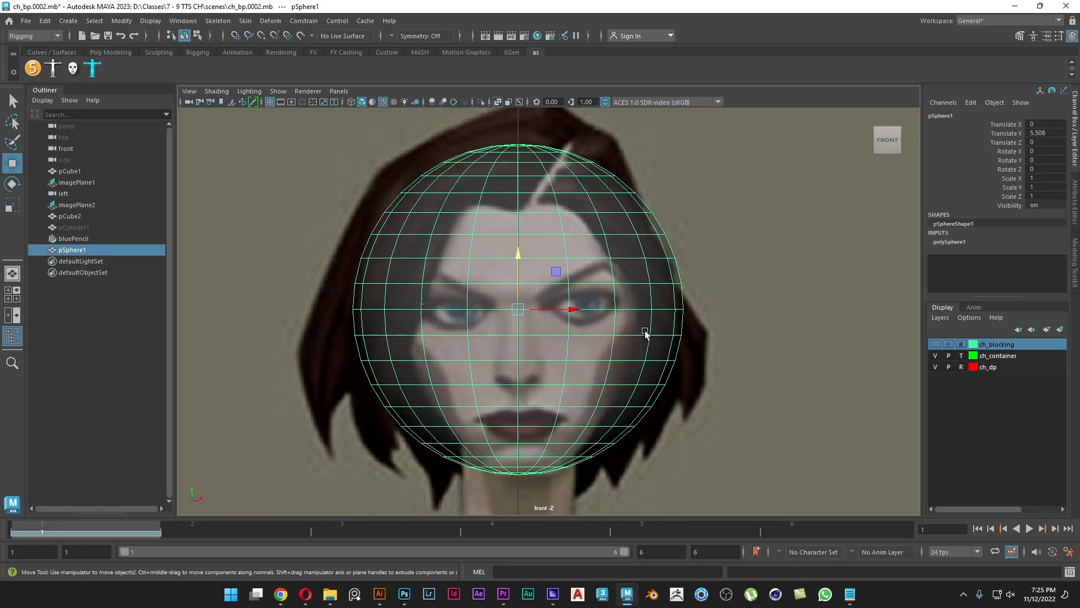
pyautogui.press('space')
pyautogui.moveTo(646, 332); pyautogui.dragTo(647, 376)
pyautogui.press('f')
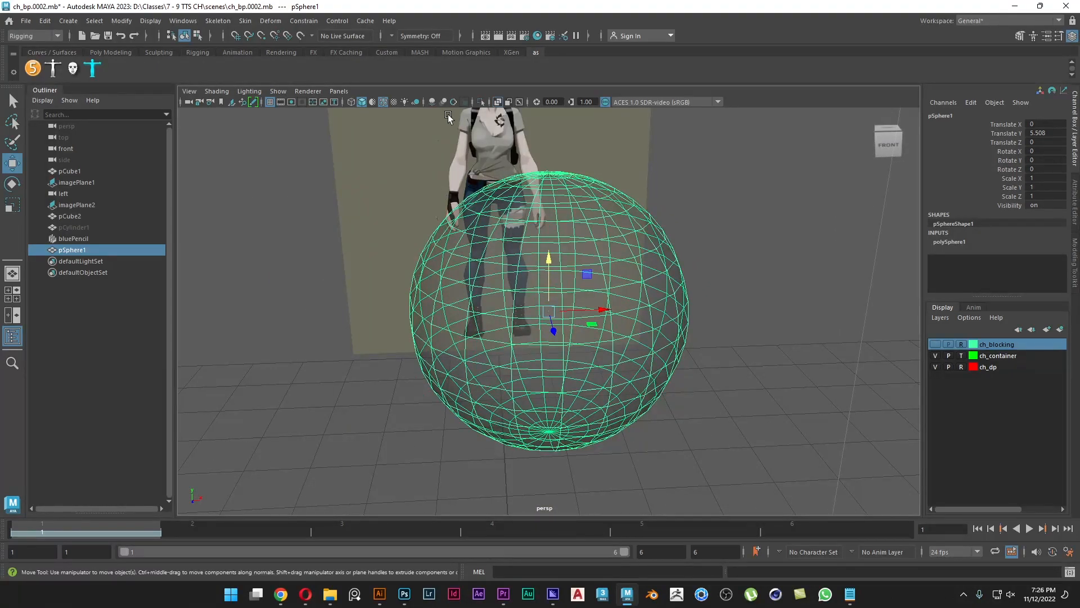
pyautogui.click(495, 103)
pyautogui.keyDown('alt'); pyautogui.moveTo(748, 299); pyautogui.dragTo(751, 353); pyautogui.keyUp('alt')
pyautogui.click(750, 353)
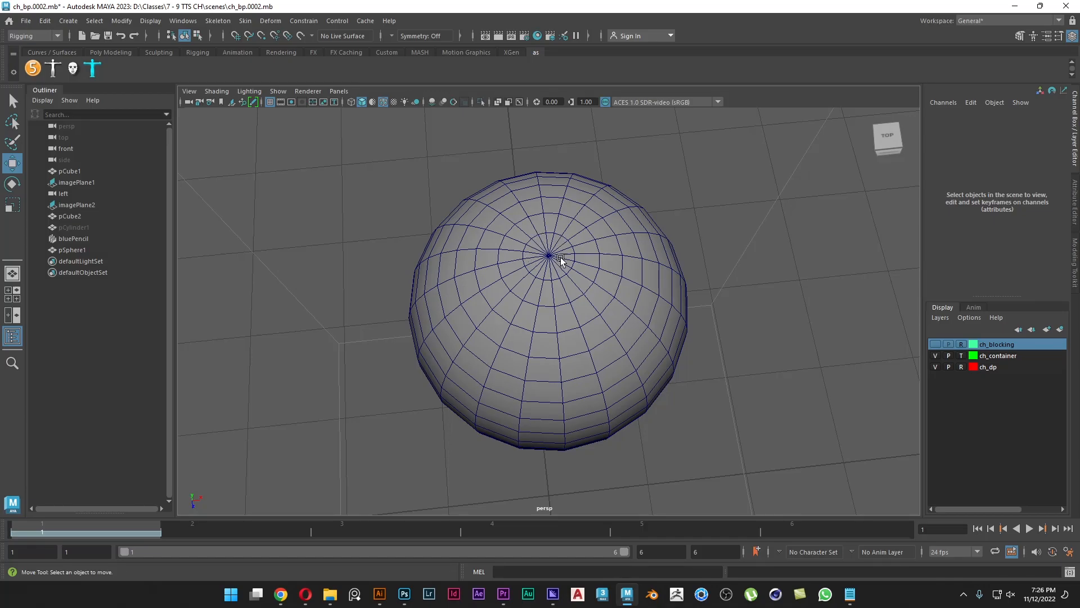
pyautogui.keyDown('alt'); pyautogui.moveTo(671, 366); pyautogui.dragTo(583, 321); pyautogui.keyUp('alt')
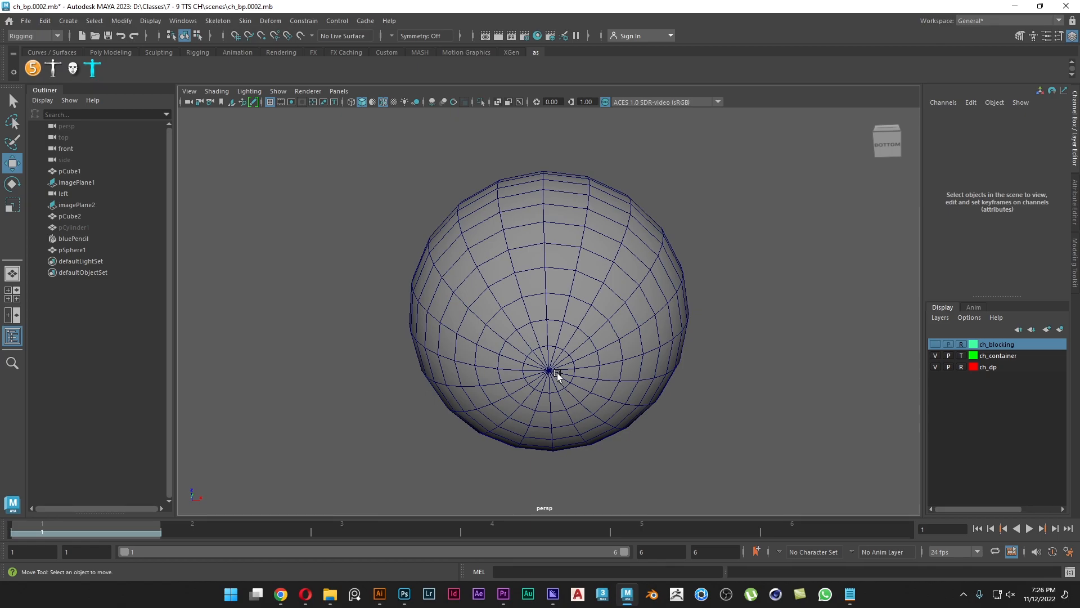
pyautogui.keyDown('alt'); pyautogui.moveTo(600, 309); pyautogui.dragTo(629, 336); pyautogui.keyUp('alt')
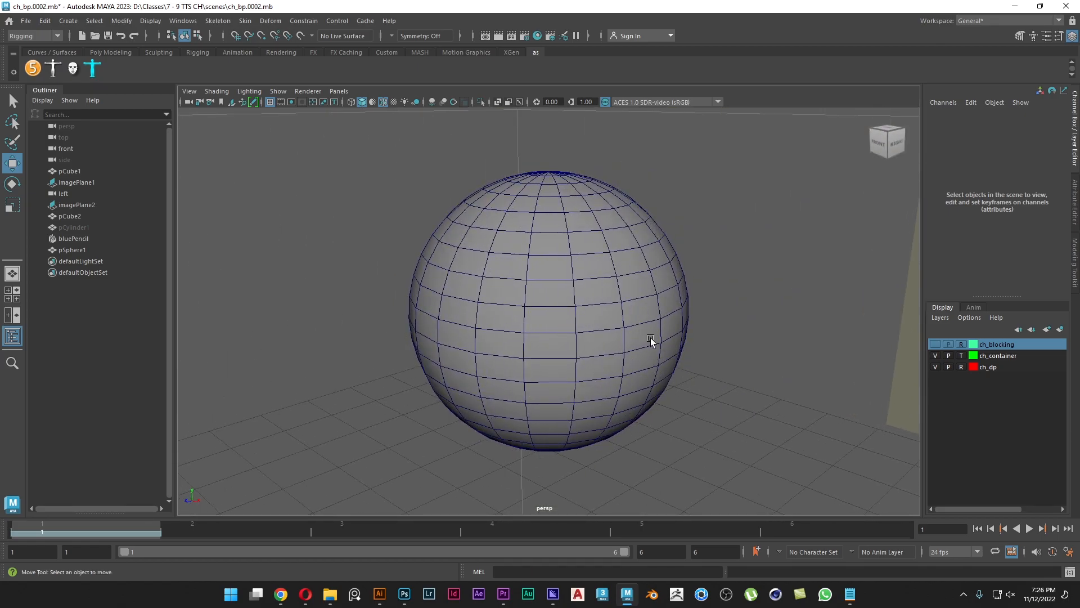
# Step: Return to the front view with X-ray on and set the sphere's Subdivisions Axis to 12
pyautogui.click(545, 383)
pyautogui.press('space')
pyautogui.moveTo(545, 385); pyautogui.dragTo(575, 397)
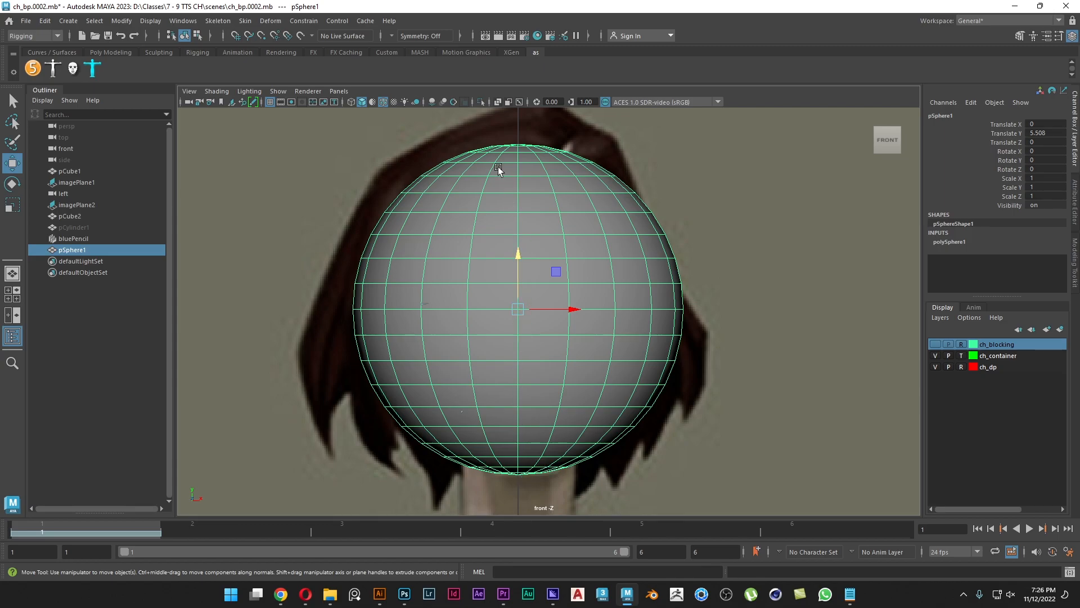
pyautogui.click(498, 103)
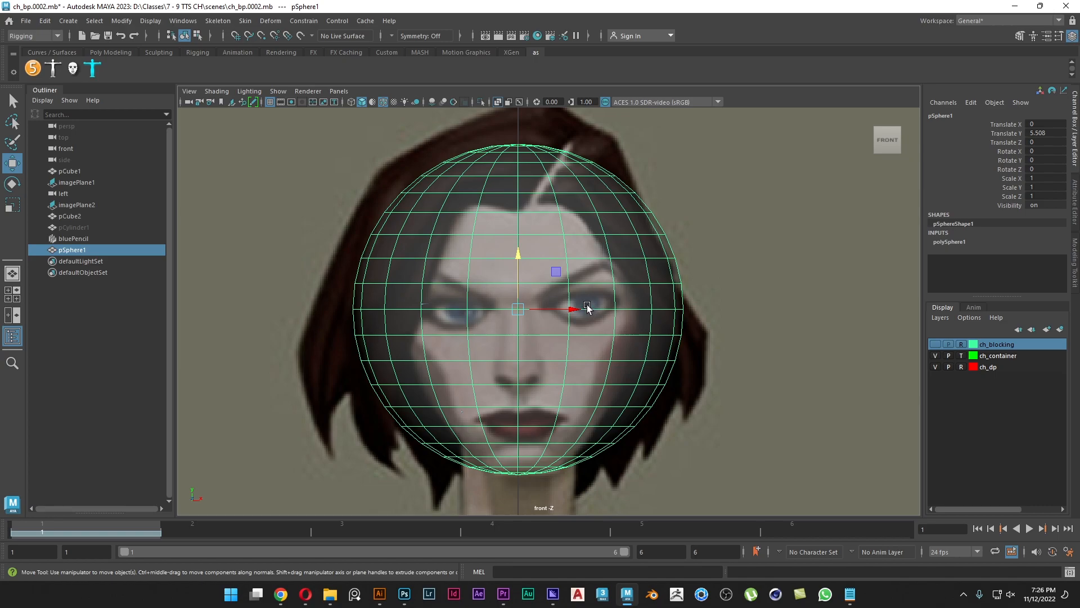
pyautogui.click(516, 258)
pyautogui.click(955, 242)
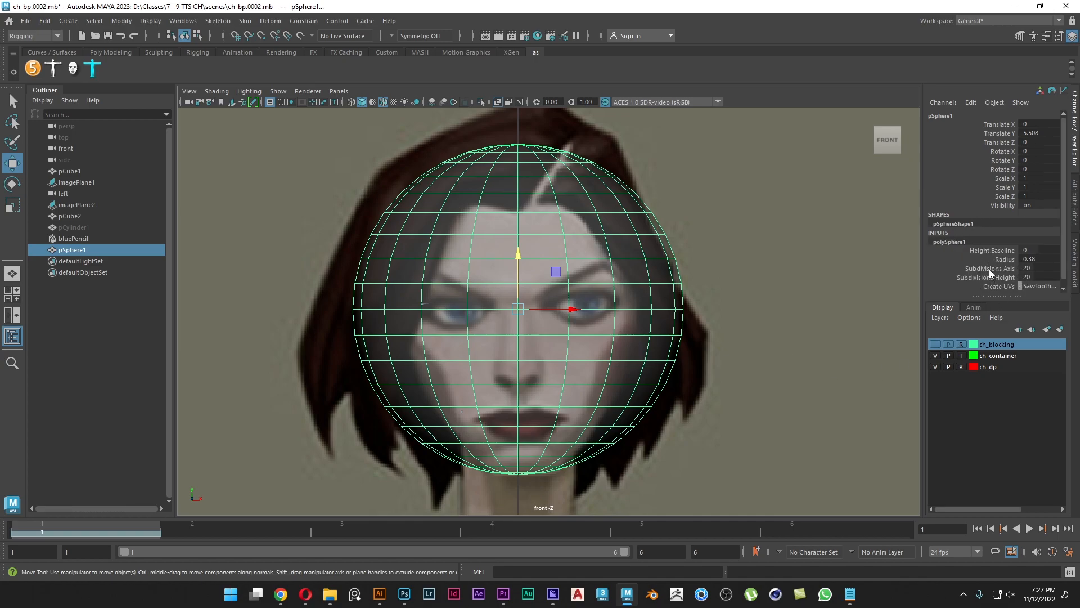
pyautogui.click(989, 269)
pyautogui.moveTo(795, 341); pyautogui.dragTo(750, 342, button='middle')
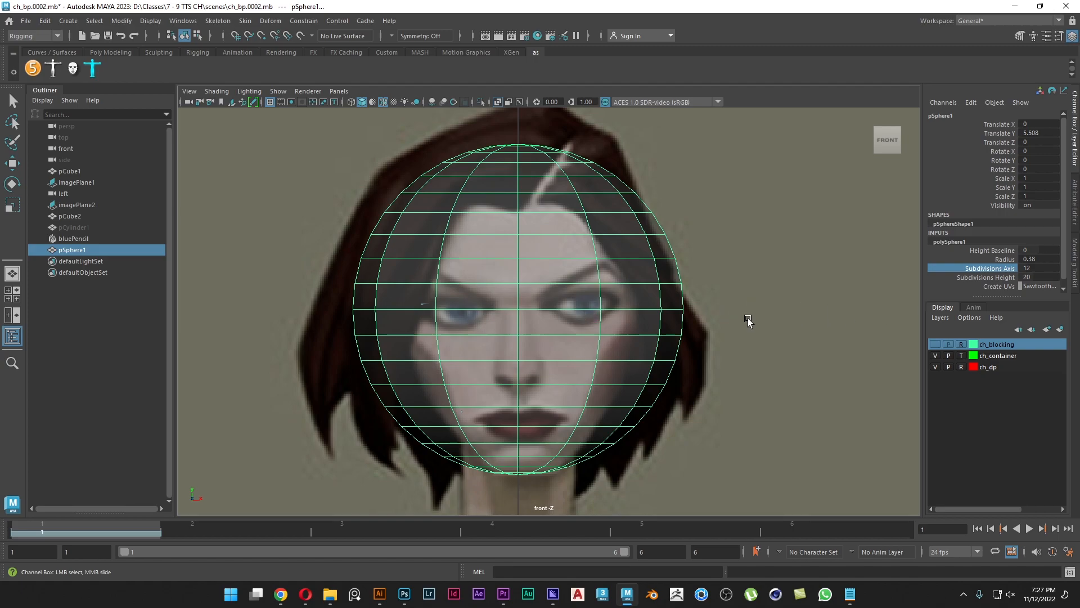
# Step: Split the viewport into two side-by-side panes showing the sphere over the front reference image
pyautogui.click(338, 92)
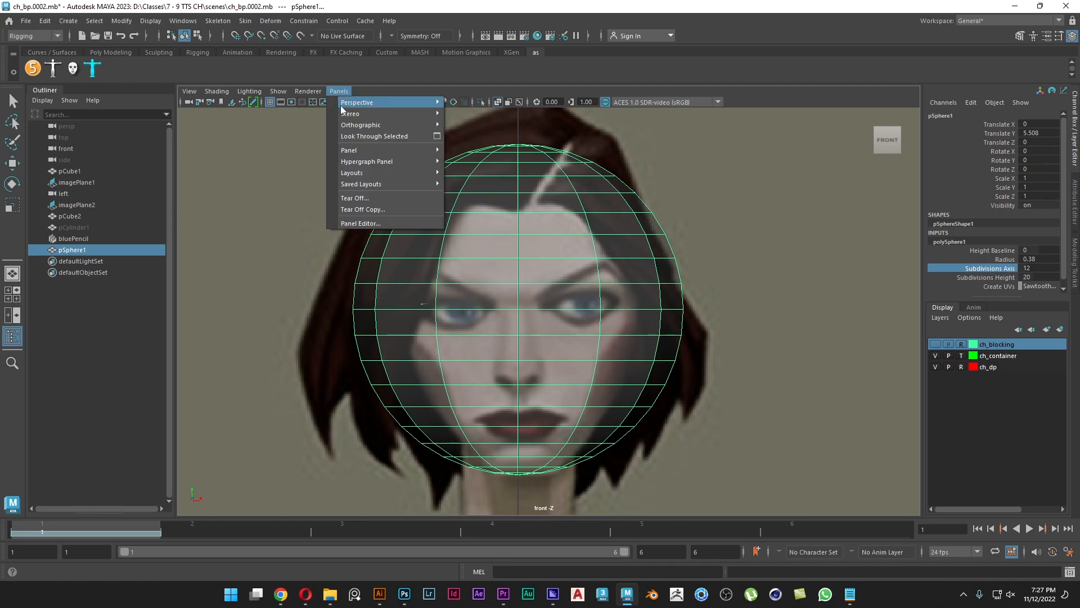
pyautogui.moveTo(360, 169)
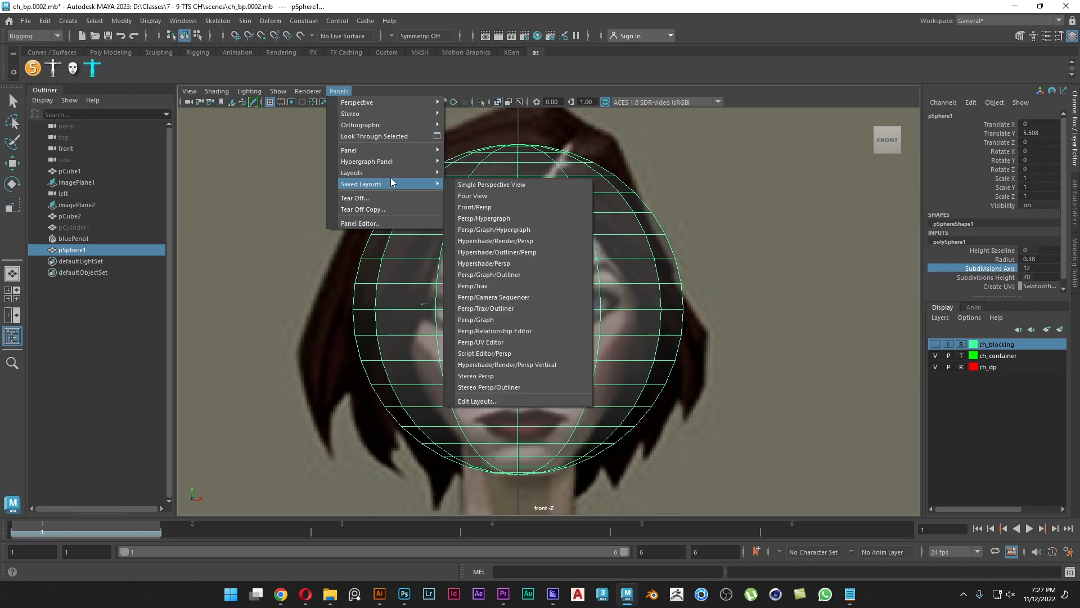
pyautogui.click(542, 187)
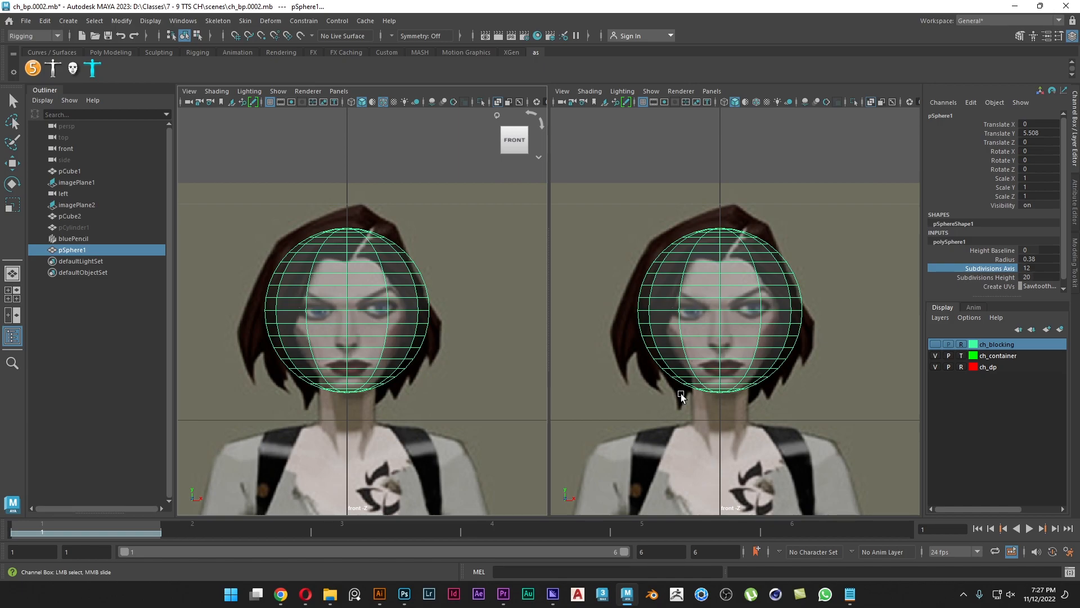
pyautogui.keyDown('alt'); pyautogui.moveTo(752, 417); pyautogui.dragTo(752, 384, button='middle'); pyautogui.keyUp('alt')
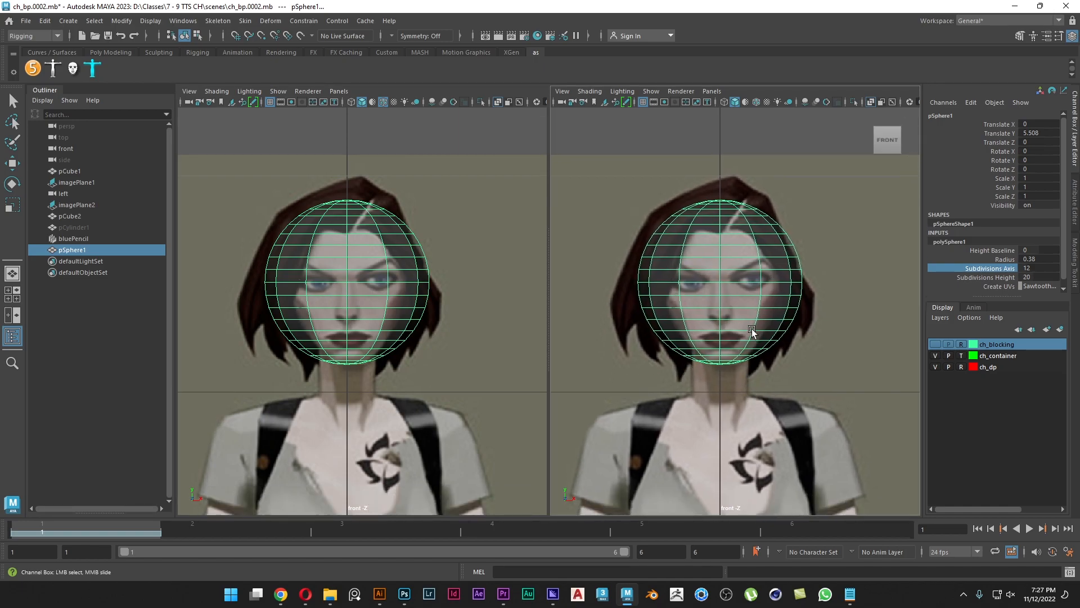
# Step: Switch the second pane to the side view and take the ch_dp layer out of reference mode
pyautogui.press('space')
pyautogui.moveTo(752, 331); pyautogui.dragTo(792, 332)
pyautogui.keyDown('alt'); pyautogui.moveTo(719, 331); pyautogui.dragTo(793, 321, button='middle'); pyautogui.keyUp('alt')
pyautogui.press('f')
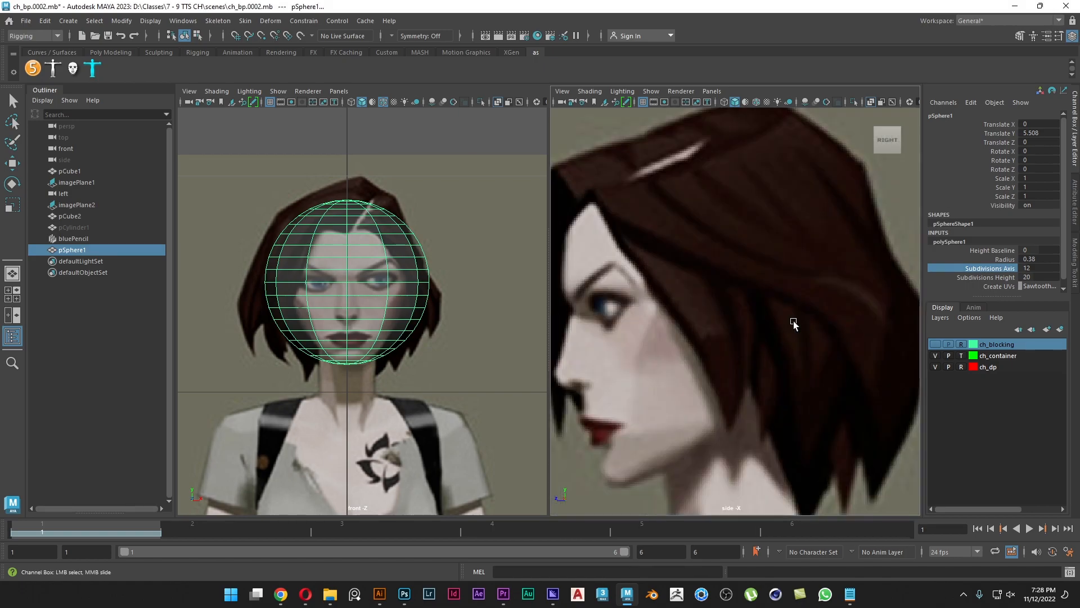
pyautogui.scroll(-4, 789, 326)
pyautogui.scroll(-6, 789, 326)
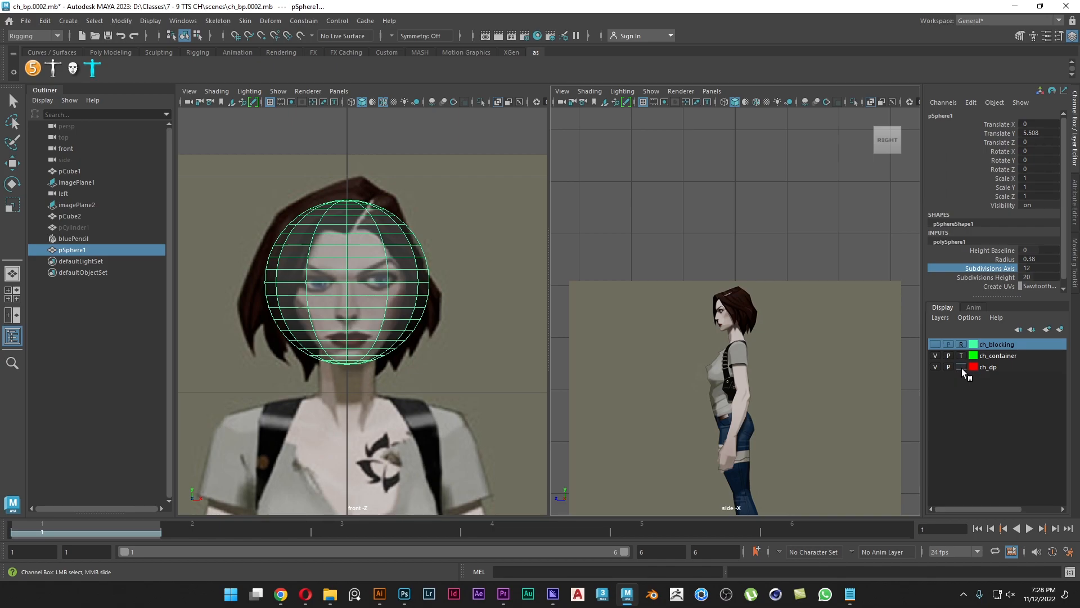
# Step: Move the side reference image plane along X to behind the sphere and set the ch_dp layer back to reference mode
pyautogui.click(737, 290)
pyautogui.press('w')
pyautogui.scroll(-3, 726, 338)
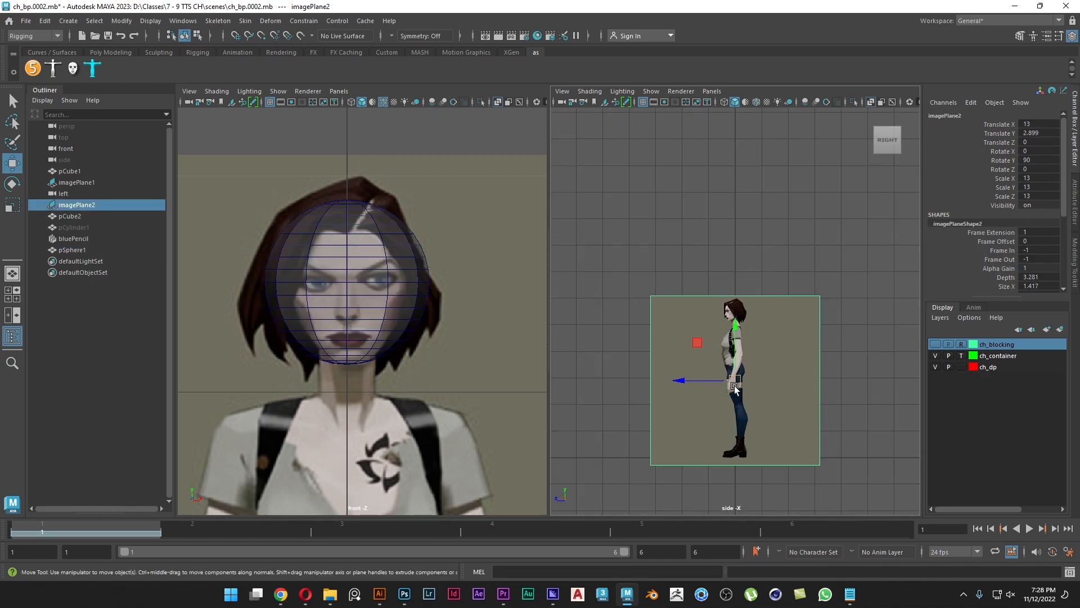
pyautogui.press('space')
pyautogui.moveTo(701, 408); pyautogui.dragTo(752, 394)
pyautogui.press('f')
pyautogui.scroll(-4, 705, 425)
pyautogui.moveTo(783, 322); pyautogui.dragTo(648, 292)
pyautogui.click(960, 367)
pyautogui.click(961, 367)
# Step: Select the sphere and move it forward over the face in the side view, to a Translate Z of about 0.137
pyautogui.click(672, 302)
pyautogui.click(658, 283)
pyautogui.press('space')
pyautogui.moveTo(708, 336); pyautogui.dragTo(766, 332)
pyautogui.press('f')
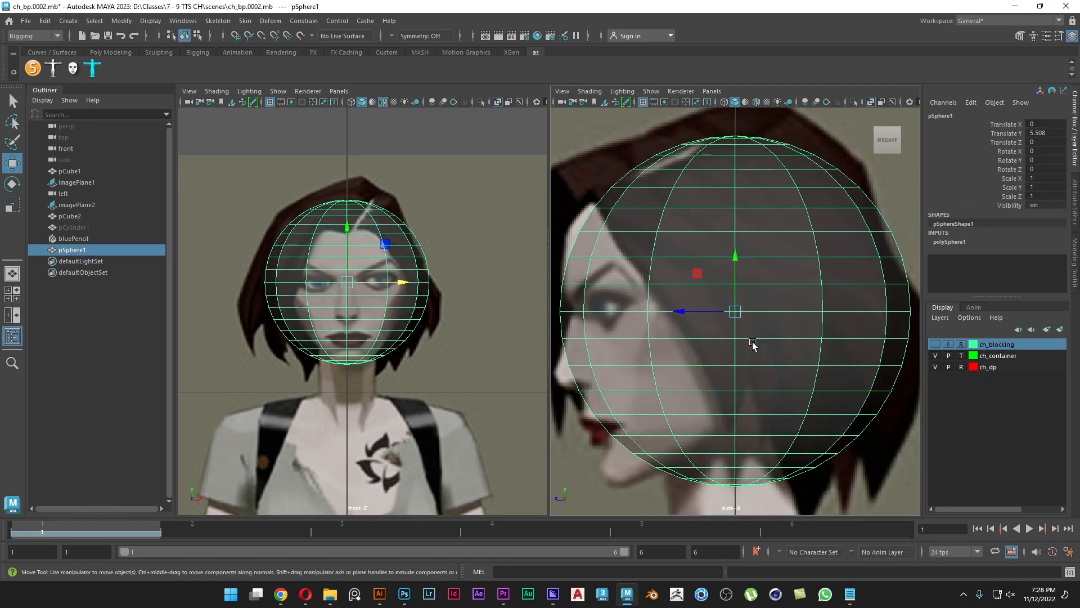
pyautogui.keyDown('alt'); pyautogui.moveTo(749, 394); pyautogui.dragTo(767, 392, button='middle'); pyautogui.keyUp('alt')
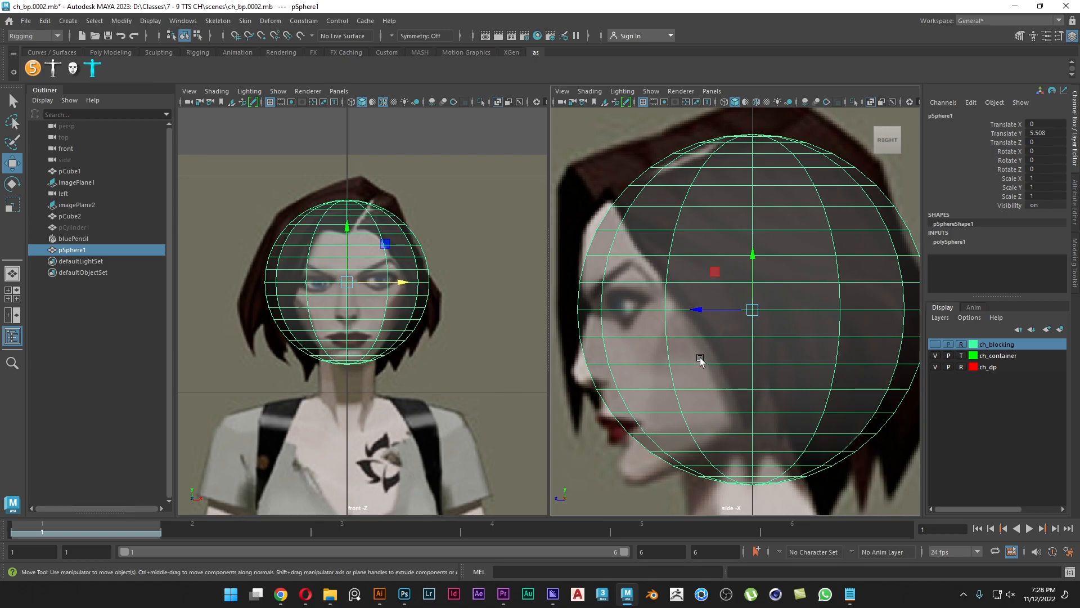
pyautogui.keyDown('alt'); pyautogui.moveTo(701, 360); pyautogui.dragTo(726, 323, button='middle'); pyautogui.keyUp('alt')
pyautogui.moveTo(724, 280); pyautogui.dragTo(668, 286)
pyautogui.moveTo(715, 323)
pyautogui.keyDown('alt'); pyautogui.mouseDown(button='middle')
pyautogui.moveTo(720, 337)
pyautogui.moveTo(714, 328)
pyautogui.mouseUp(button='middle'); pyautogui.keyUp('alt')
pyautogui.scroll(-1, 730, 352)
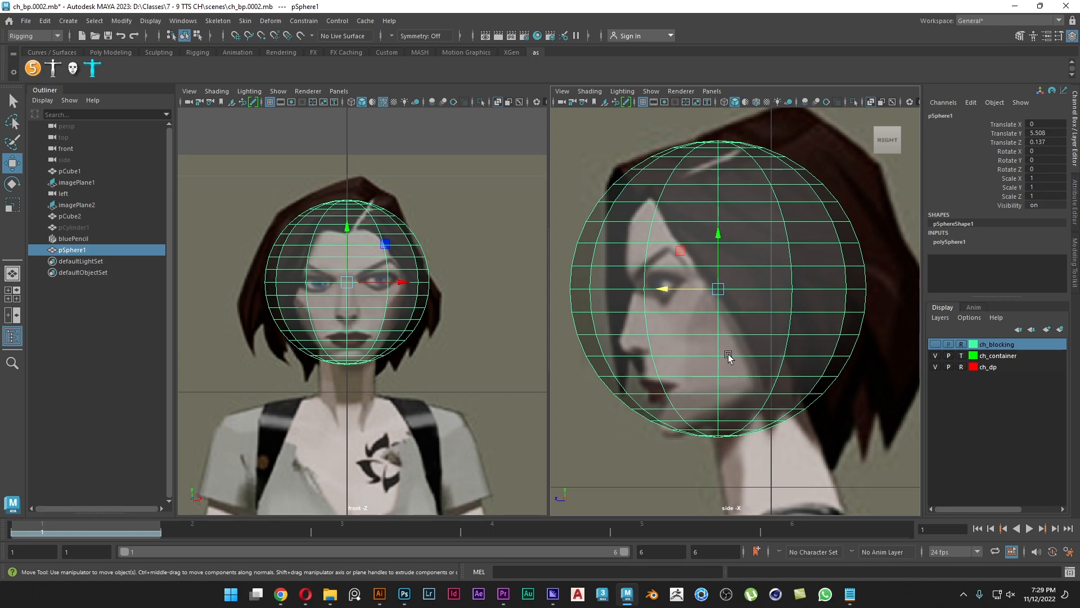
# Step: Try tilting the sphere about 19.4 degrees around X in the side view
pyautogui.press('e')
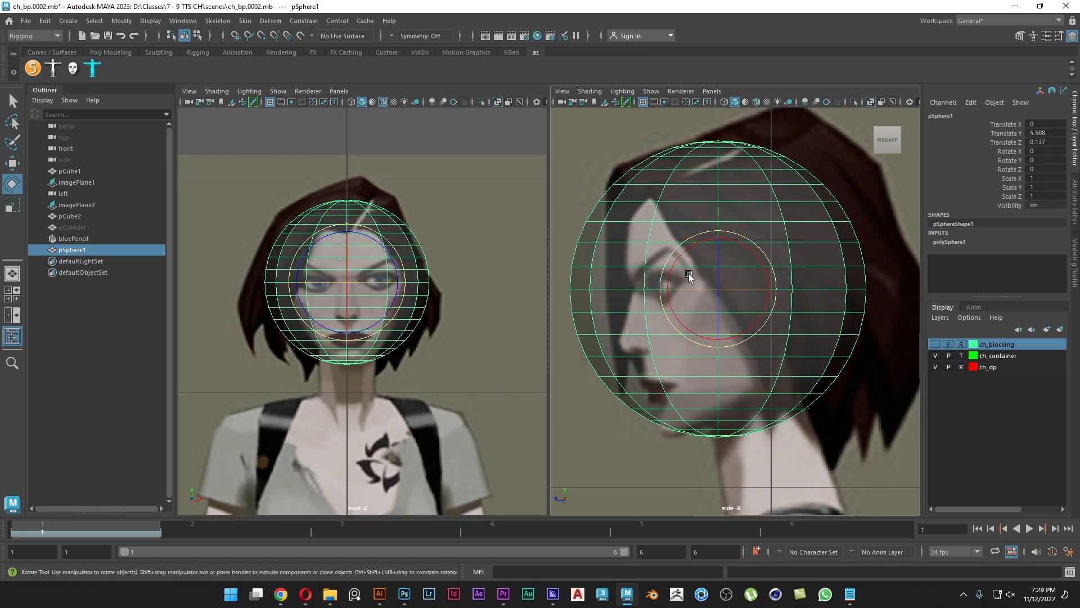
pyautogui.moveTo(690, 248); pyautogui.dragTo(681, 261)
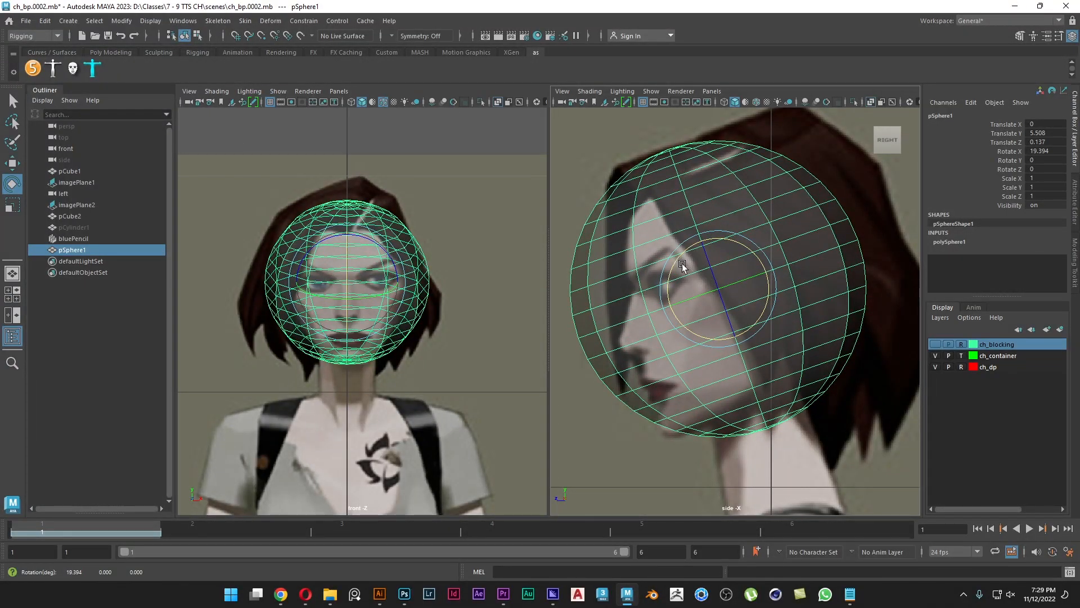
pyautogui.press('w')
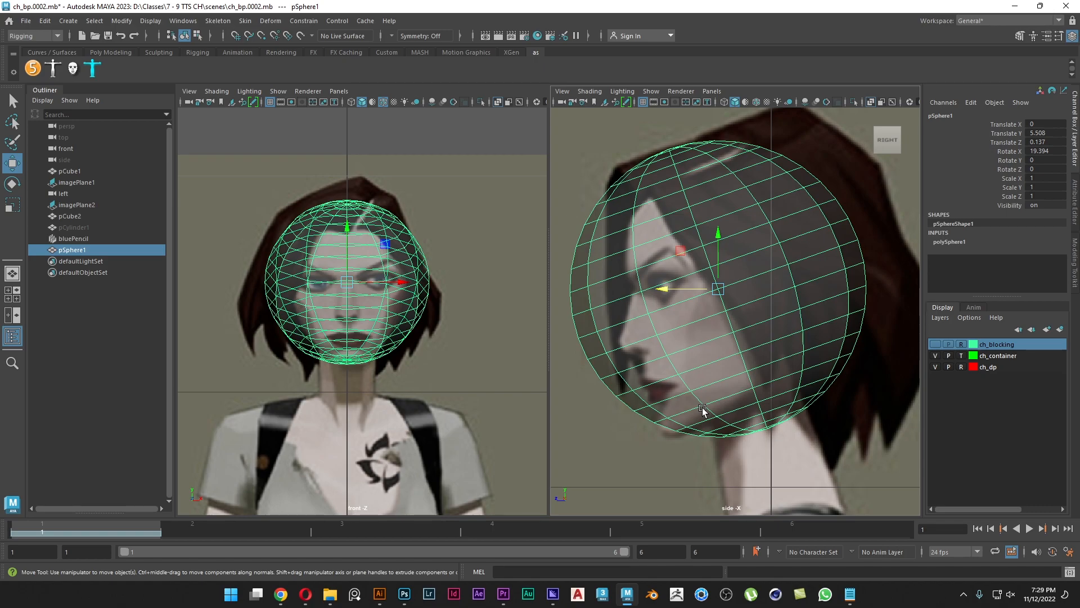
# Step: Display the sphere in smooth preview and undo its tilt around X
pyautogui.press('3')
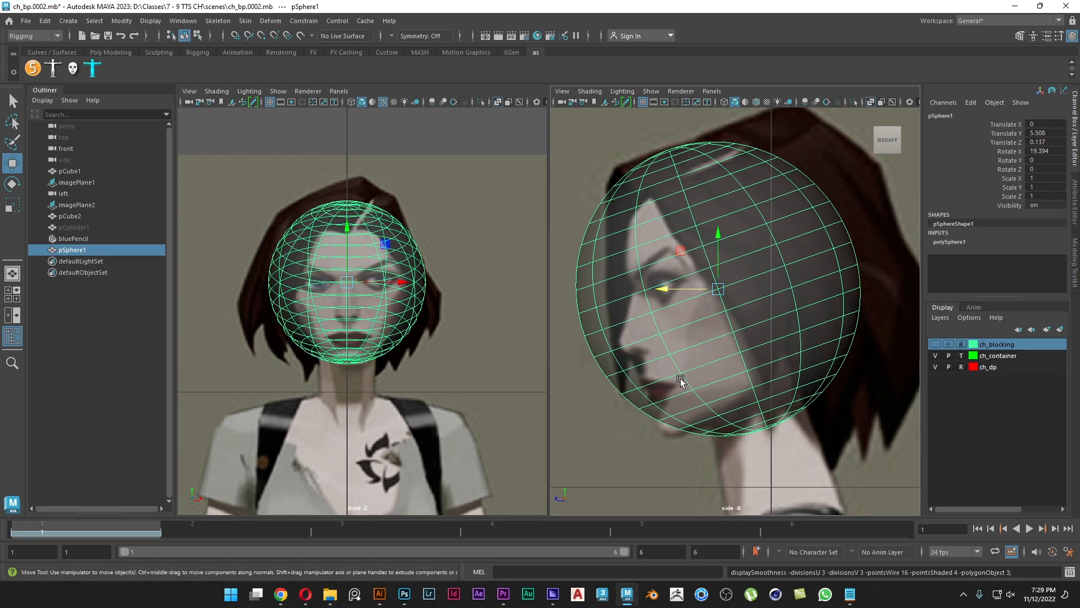
pyautogui.hotkey('ctrl', 'z')
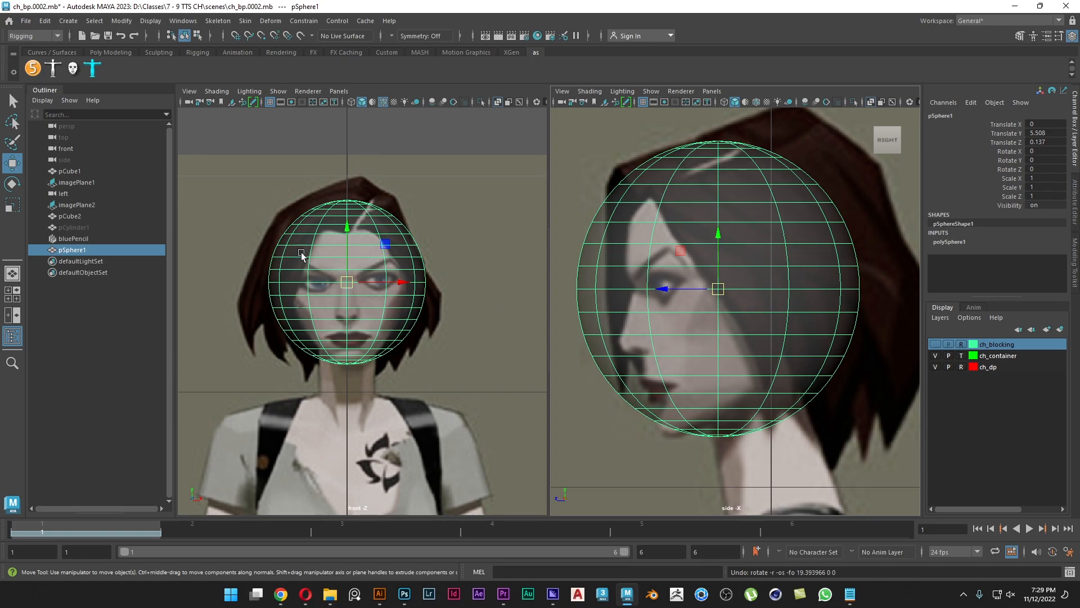
# Step: Switch to the Modeling command set and apply a Lattice deformer to the sphere
pyautogui.click(34, 35)
pyautogui.click(31, 50)
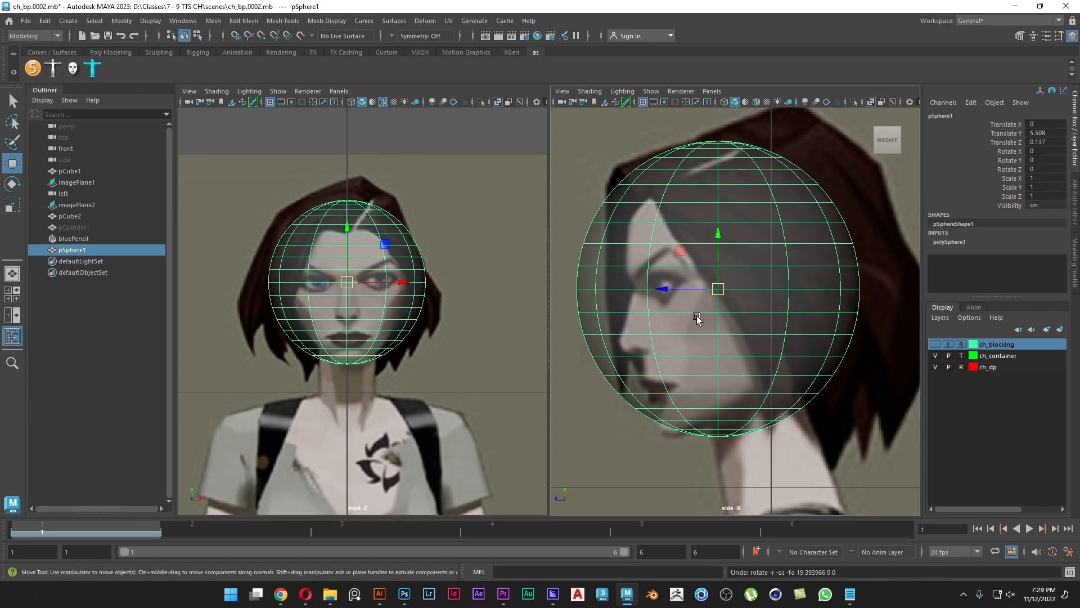
pyautogui.click(364, 22)
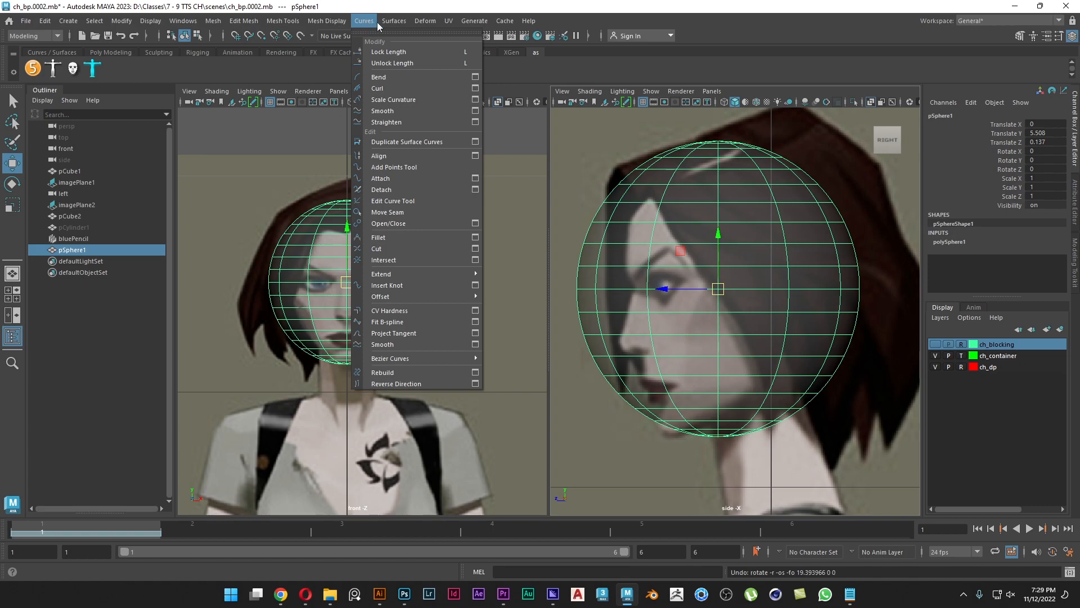
pyautogui.moveTo(392, 24)
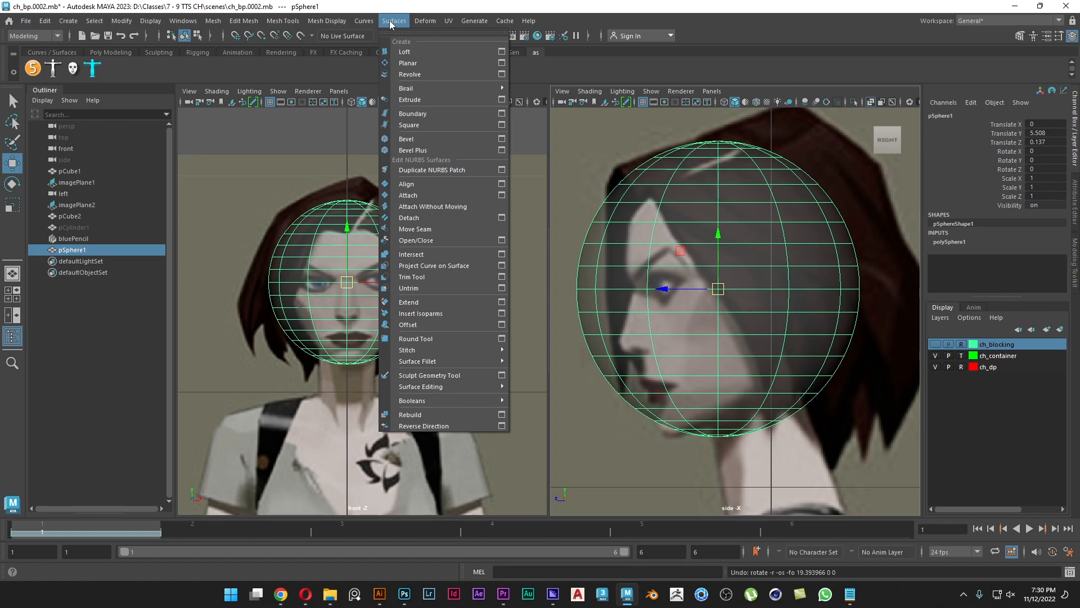
pyautogui.click(400, 22)
pyautogui.click(419, 21)
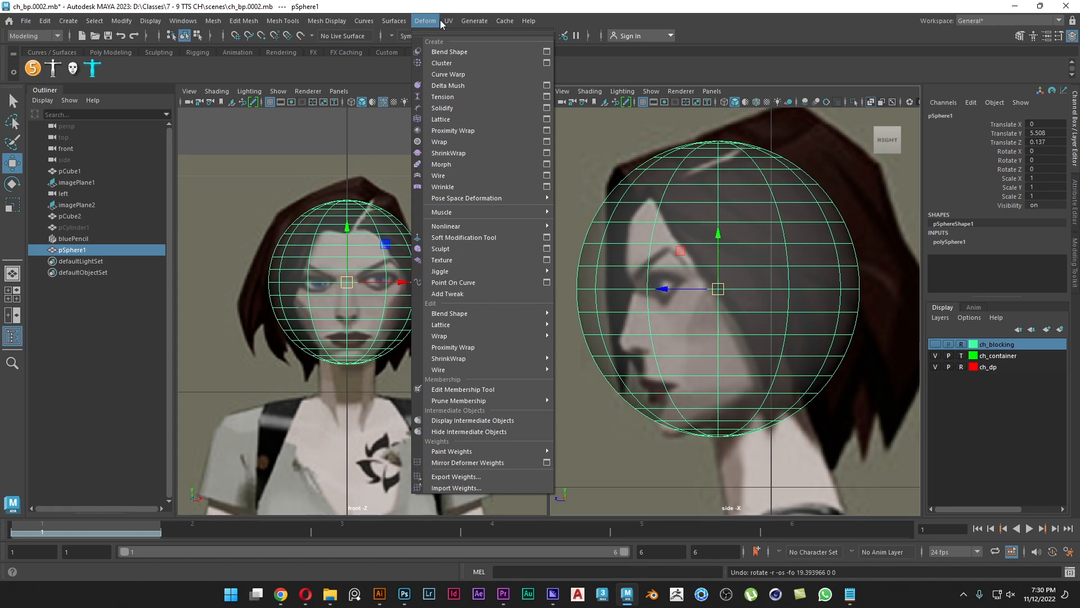
pyautogui.moveTo(395, 25)
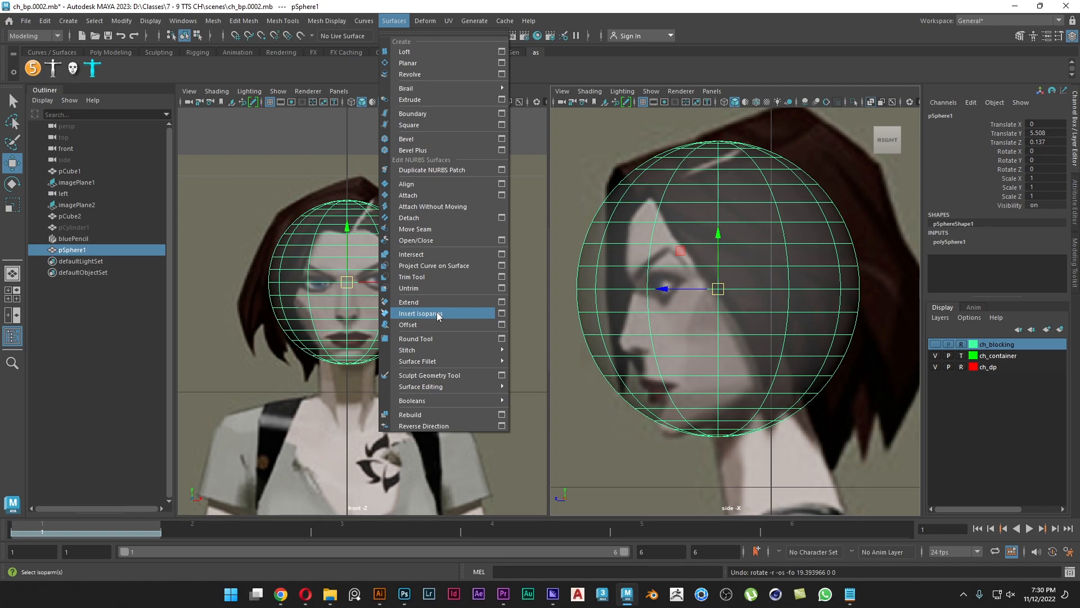
pyautogui.click(367, 22)
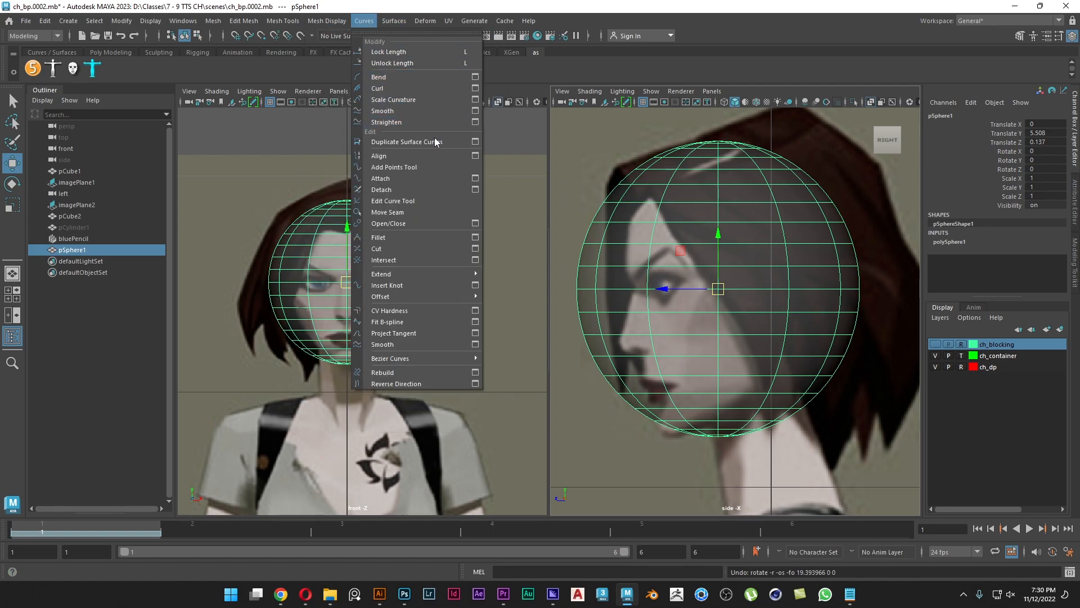
pyautogui.click(323, 21)
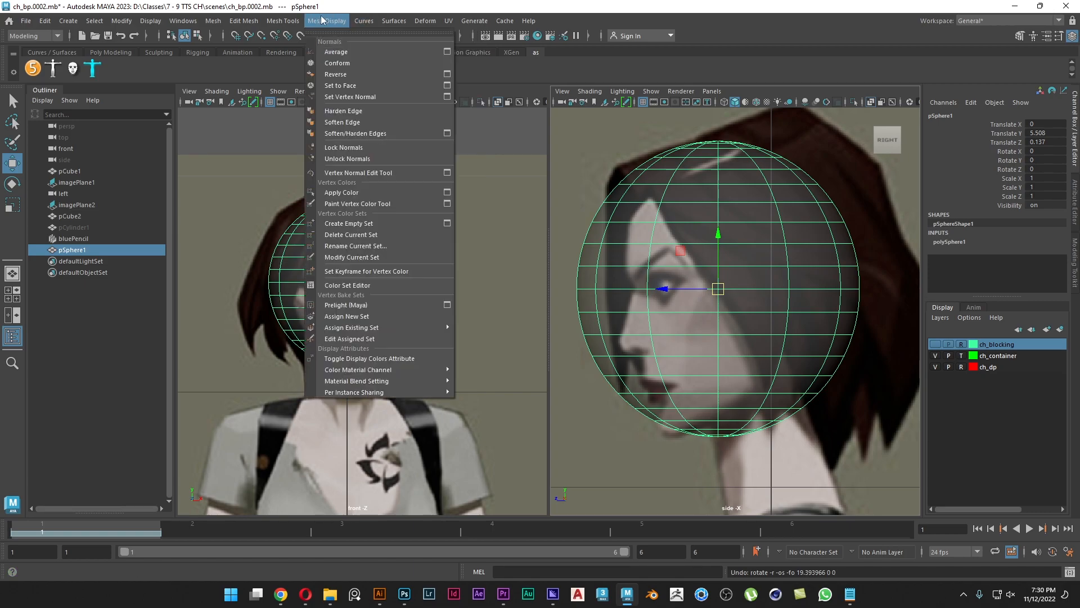
pyautogui.click(272, 21)
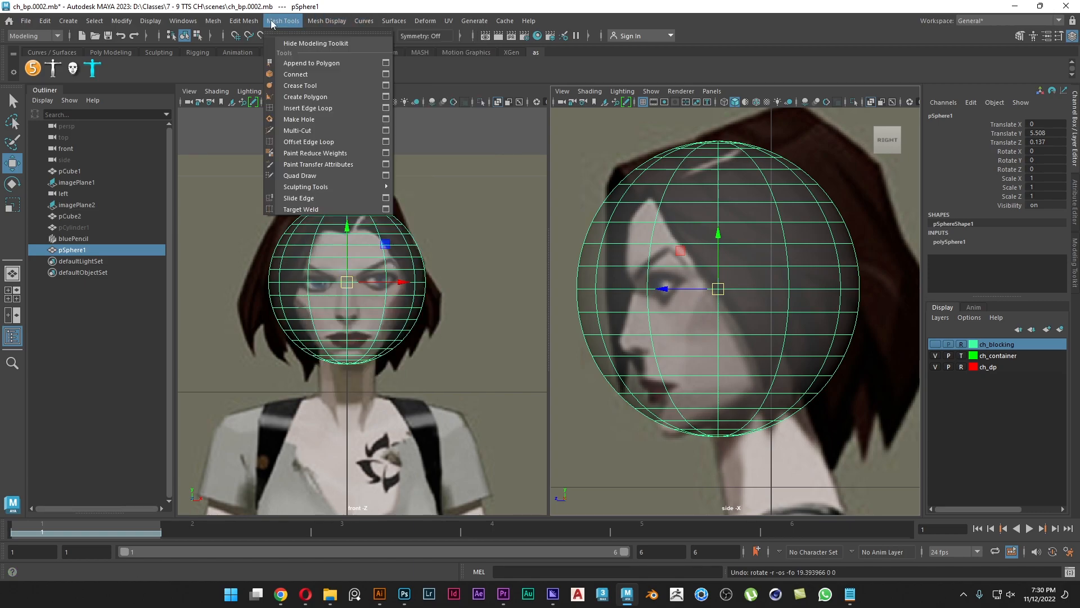
pyautogui.moveTo(230, 23)
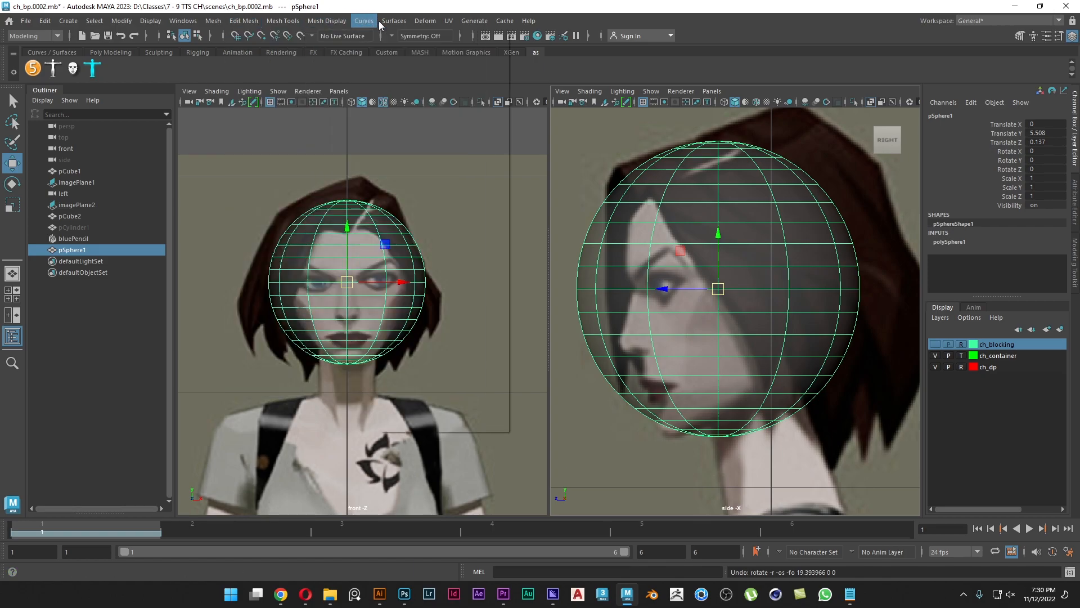
pyautogui.moveTo(381, 22)
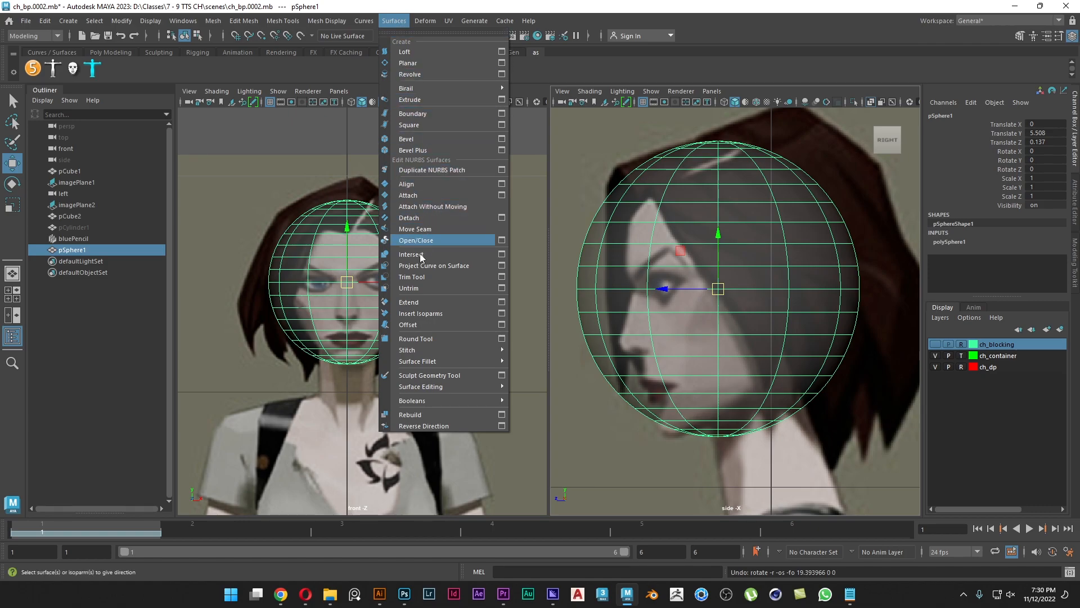
pyautogui.moveTo(425, 21)
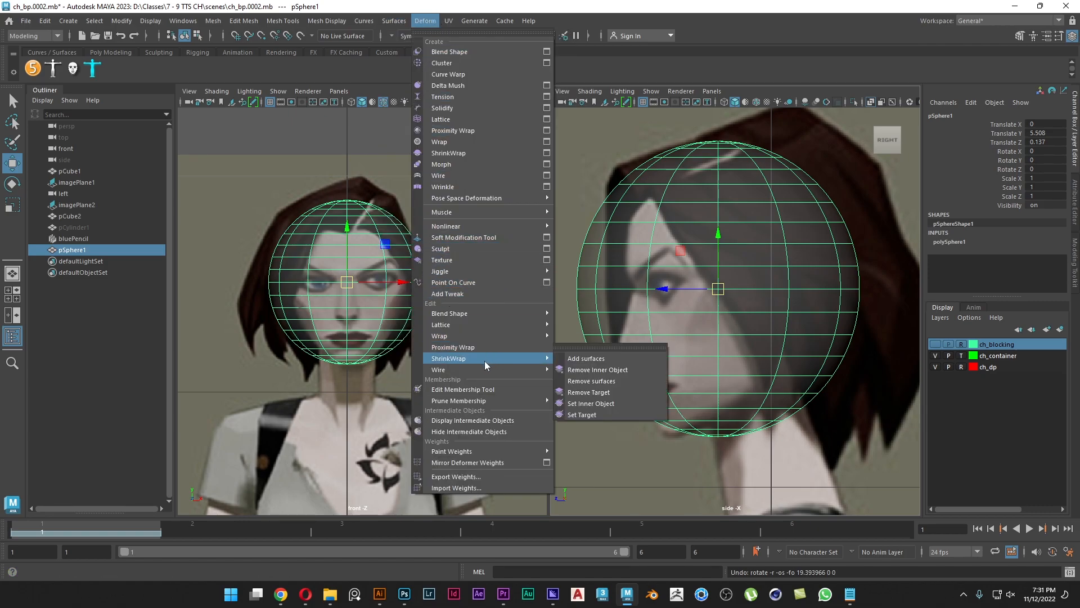
pyautogui.moveTo(471, 328)
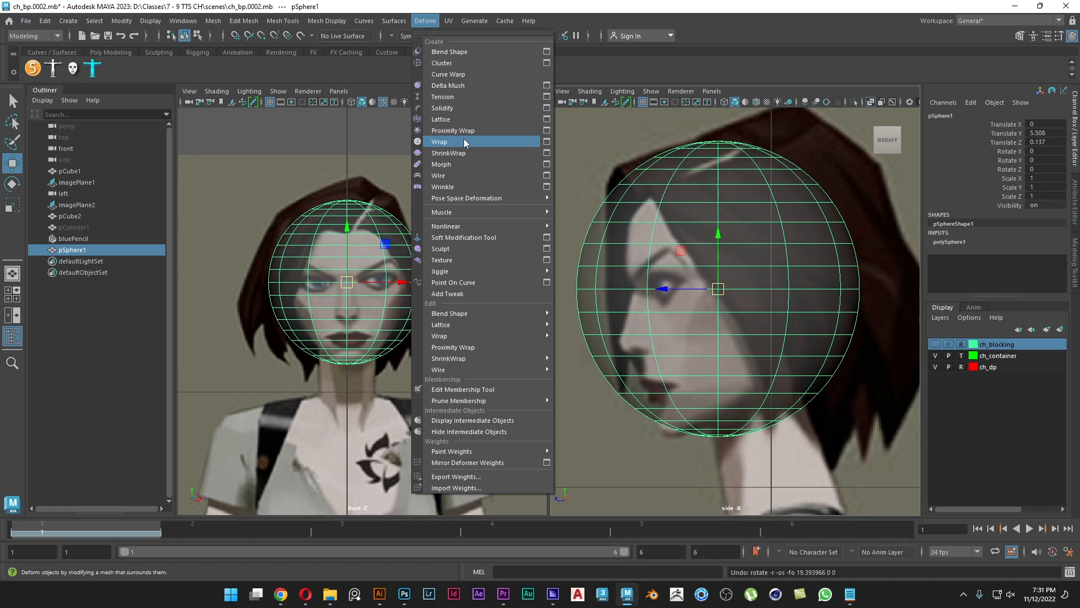
pyautogui.click(440, 119)
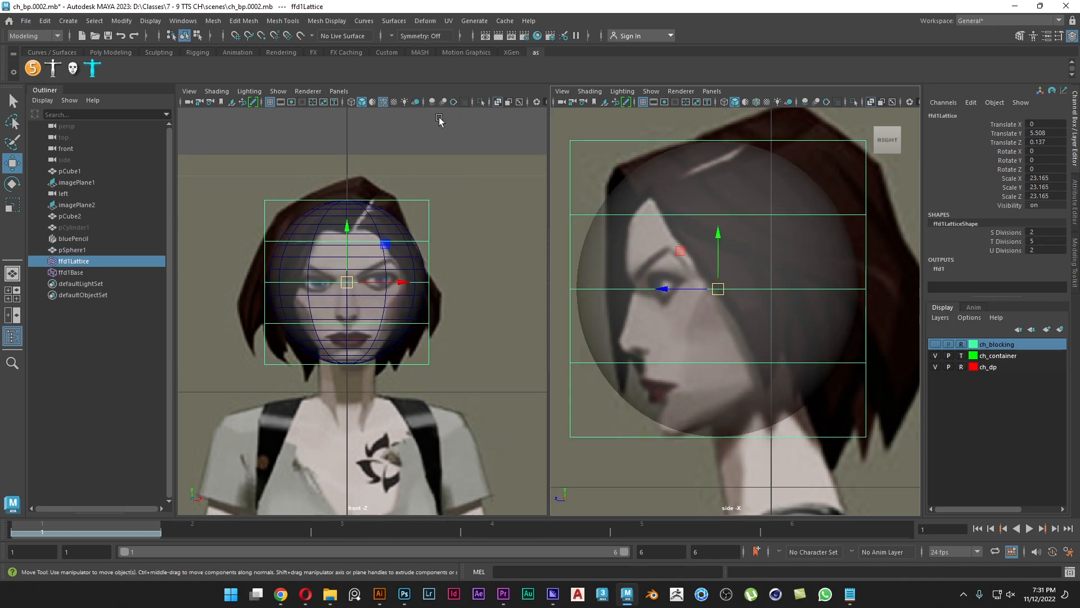
# Step: Make more room for the channel attributes and expand the lattice's ffd1 output settings
pyautogui.moveTo(984, 295); pyautogui.dragTo(968, 387)
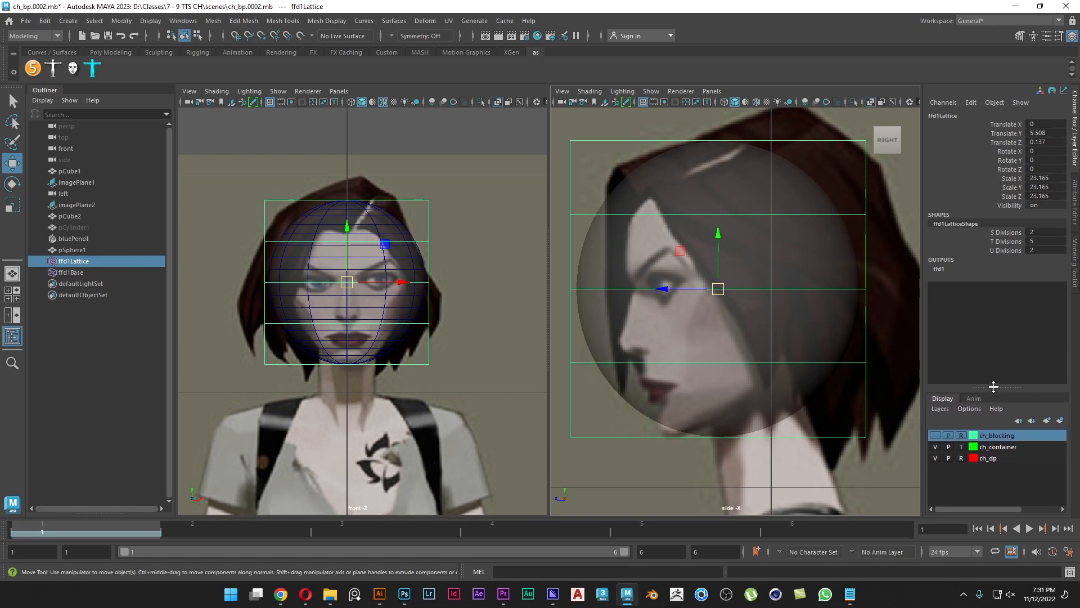
pyautogui.click(938, 270)
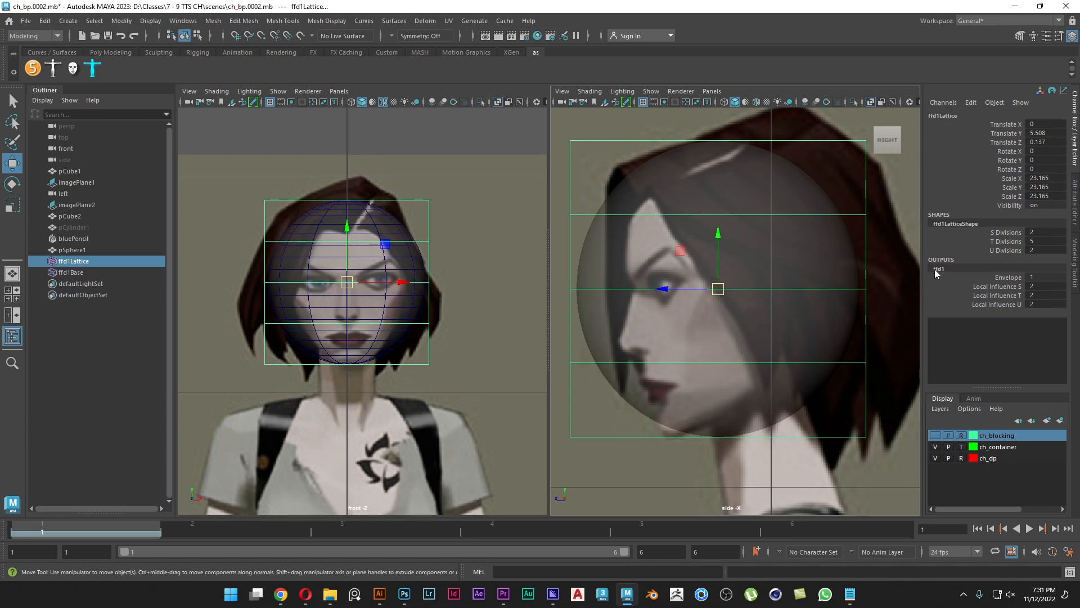
pyautogui.click(394, 21)
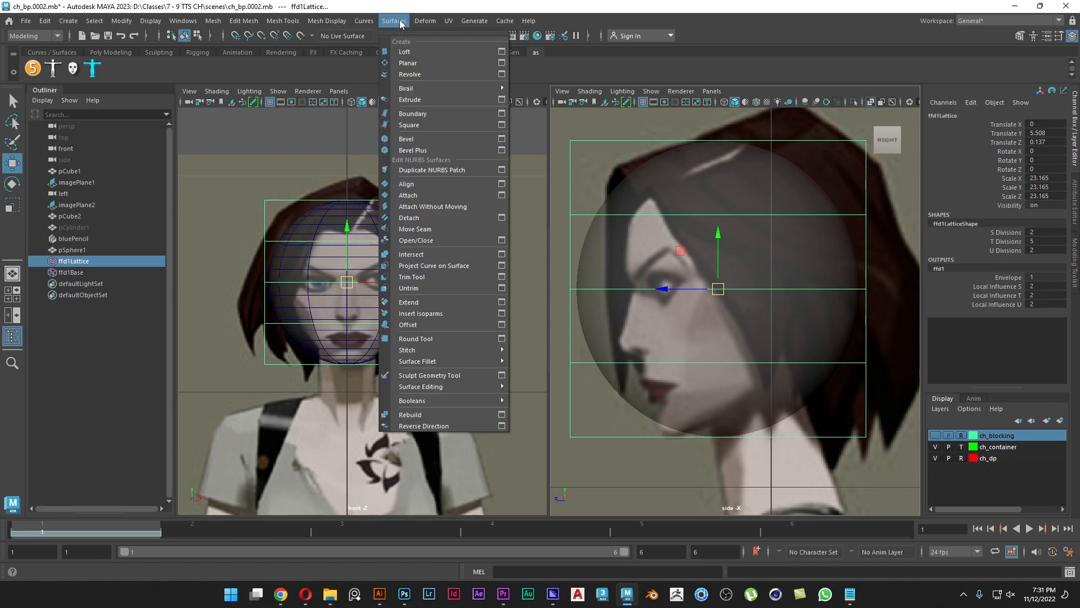
pyautogui.moveTo(425, 21)
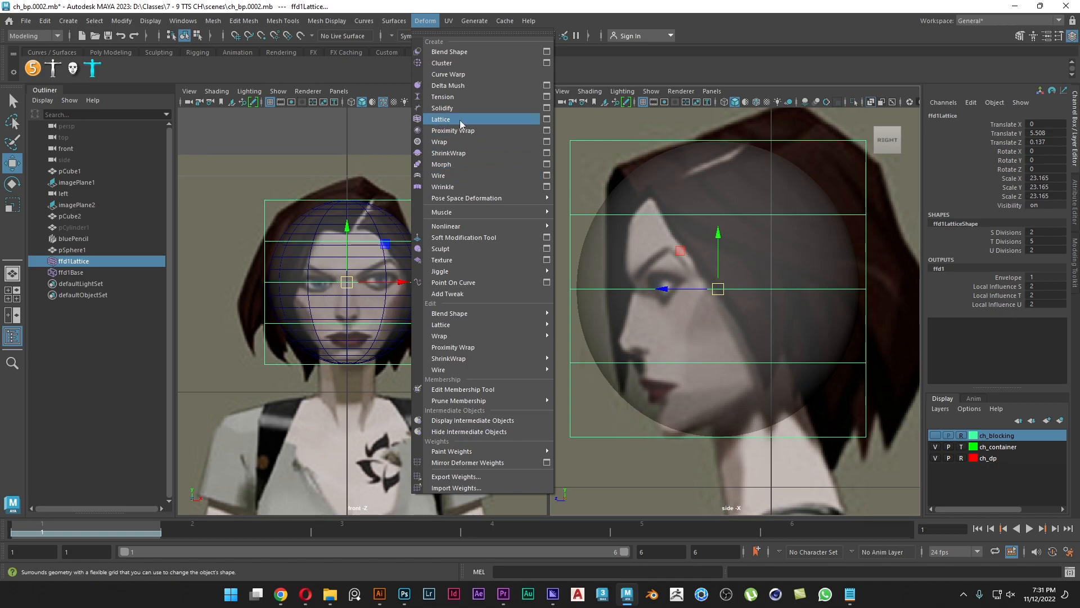
pyautogui.click(707, 10)
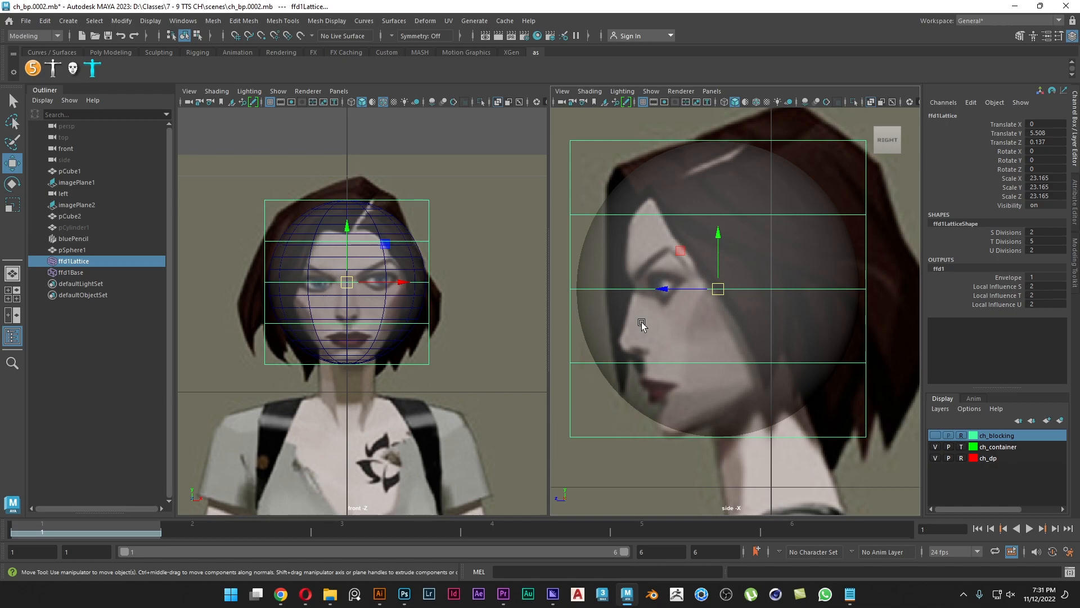
# Step: Close the Outliner and frame the lattice around the sphere in a single perspective view
pyautogui.moveTo(67, 87); pyautogui.dragTo(308, 138)
pyautogui.click(345, 114)
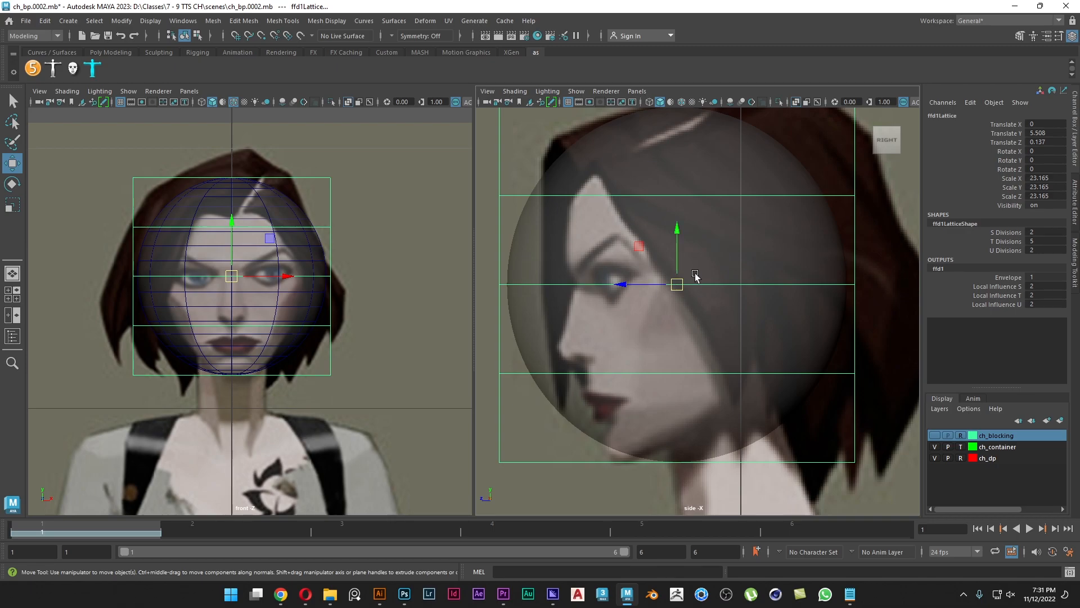
pyautogui.press('space')
pyautogui.press('space')
pyautogui.moveTo(513, 322); pyautogui.dragTo(515, 304)
pyautogui.press('f')
pyautogui.keyDown('alt'); pyautogui.moveTo(461, 346); pyautogui.dragTo(460, 332); pyautogui.keyUp('alt')
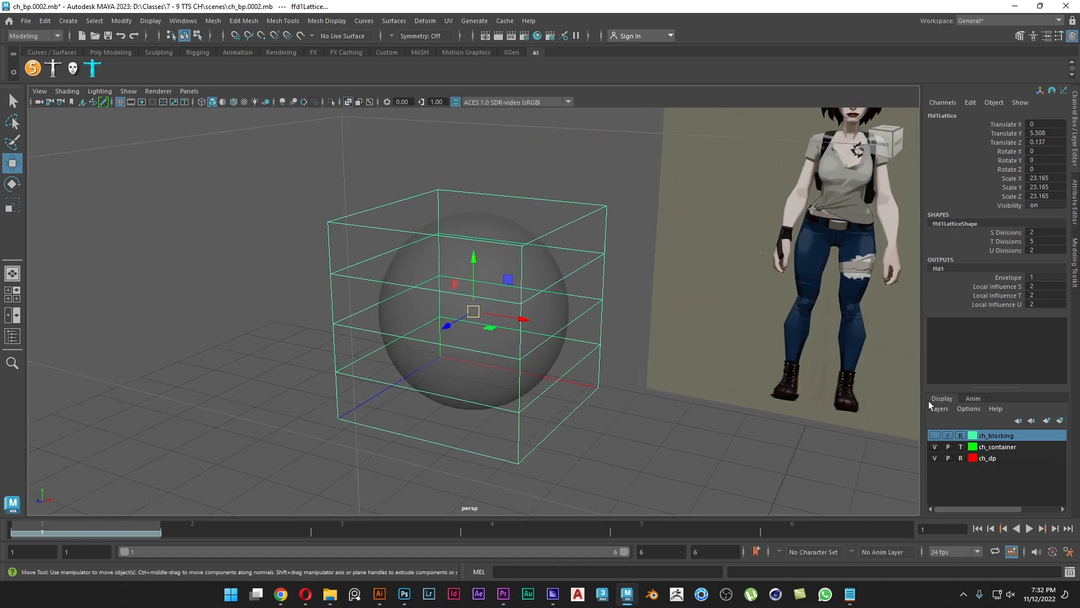
# Step: Try local influence values of 4 in S and 5 in T on the lattice deformer
pyautogui.moveTo(1001, 286); pyautogui.dragTo(1004, 303)
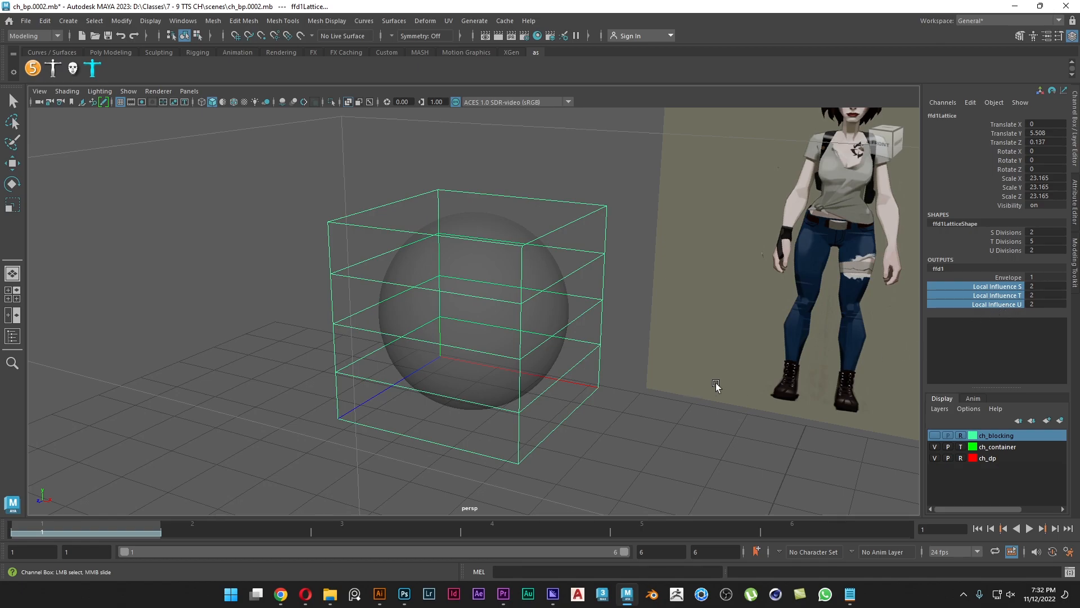
pyautogui.click(1006, 286)
pyautogui.moveTo(660, 404); pyautogui.dragTo(708, 390, button='middle')
pyautogui.press('f')
pyautogui.click(987, 296)
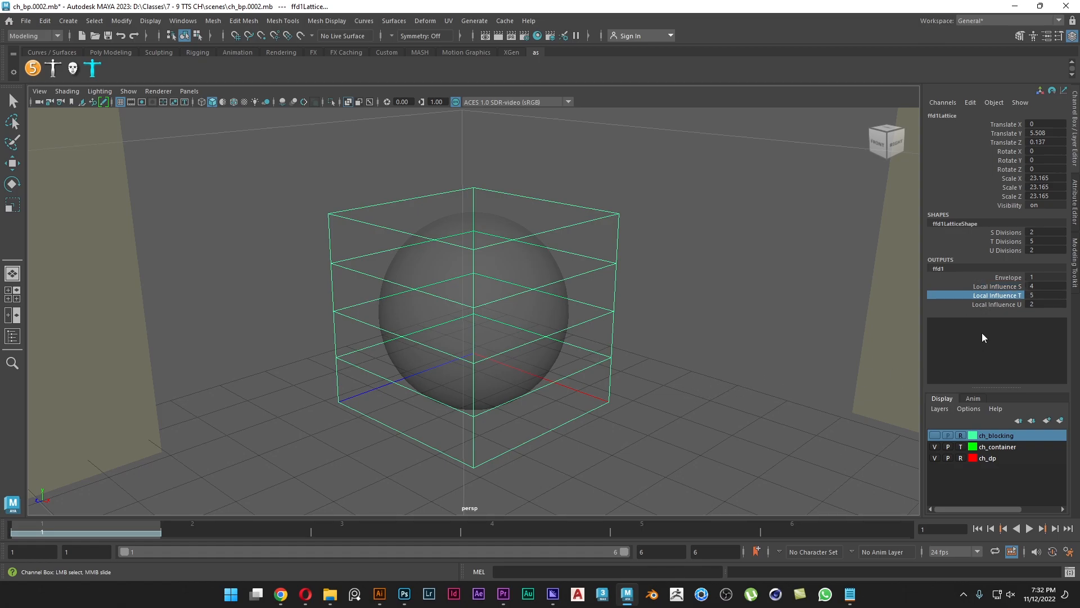
pyautogui.hotkey('ctrl', 'z')
# Step: Set the lattice to 3 S divisions and 7 T divisions
pyautogui.click(1014, 232)
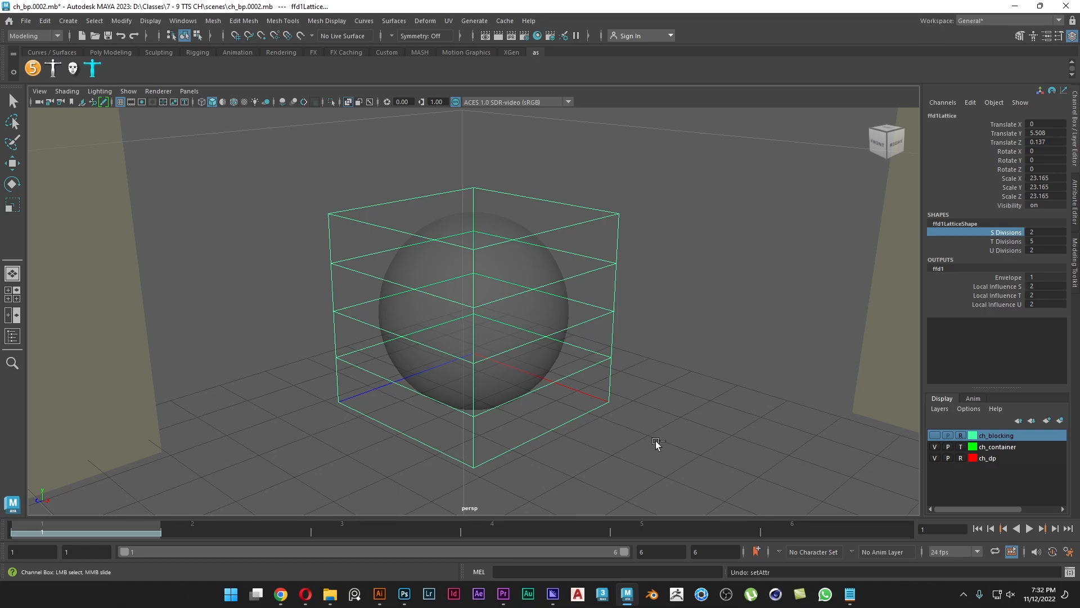
pyautogui.moveTo(656, 441)
pyautogui.mouseDown(button='middle')
pyautogui.moveTo(675, 445)
pyautogui.moveTo(661, 444)
pyautogui.mouseUp(button='middle')
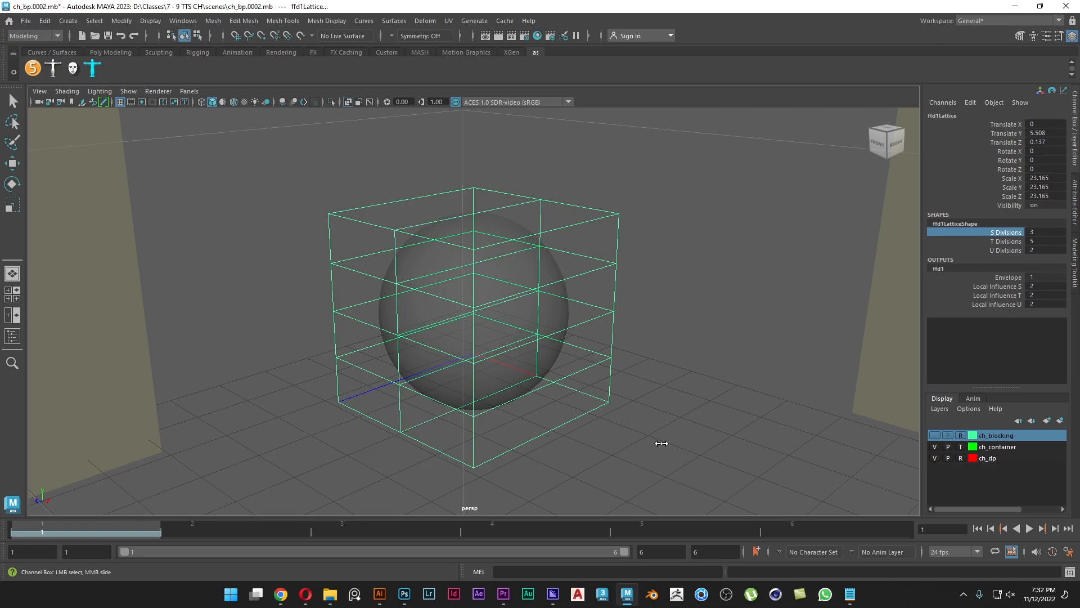
pyautogui.keyDown('alt'); pyautogui.moveTo(630, 442); pyautogui.dragTo(680, 428); pyautogui.keyUp('alt')
pyautogui.click(1005, 241)
pyautogui.moveTo(710, 410); pyautogui.dragTo(718, 411, button='middle')
pyautogui.scroll(1, 718, 411)
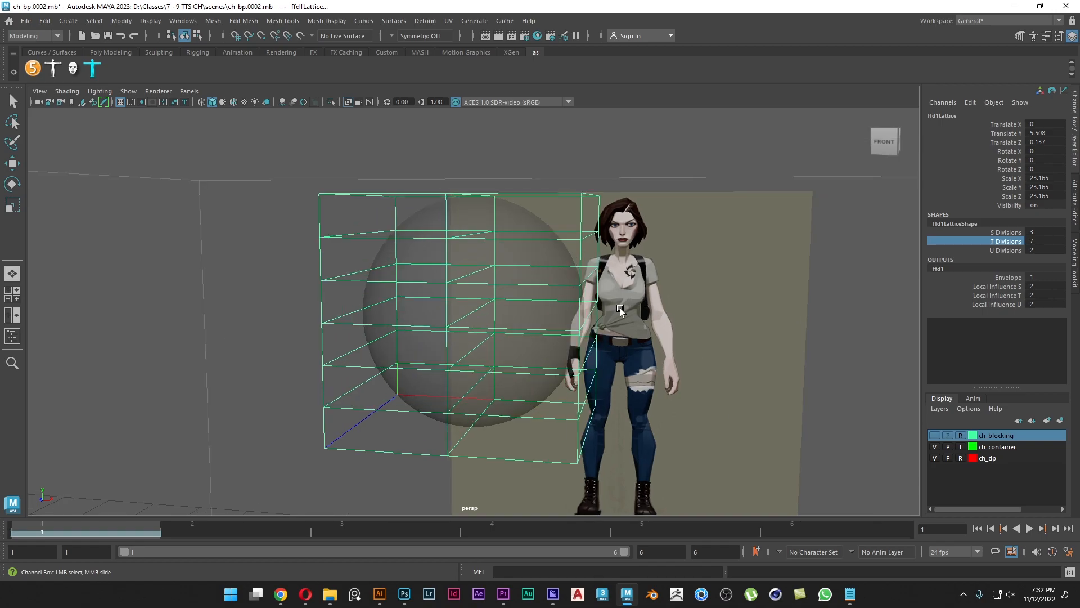
# Step: Switch to the side view and set the lattice's U divisions to 3
pyautogui.press('space')
pyautogui.moveTo(555, 301); pyautogui.dragTo(630, 306)
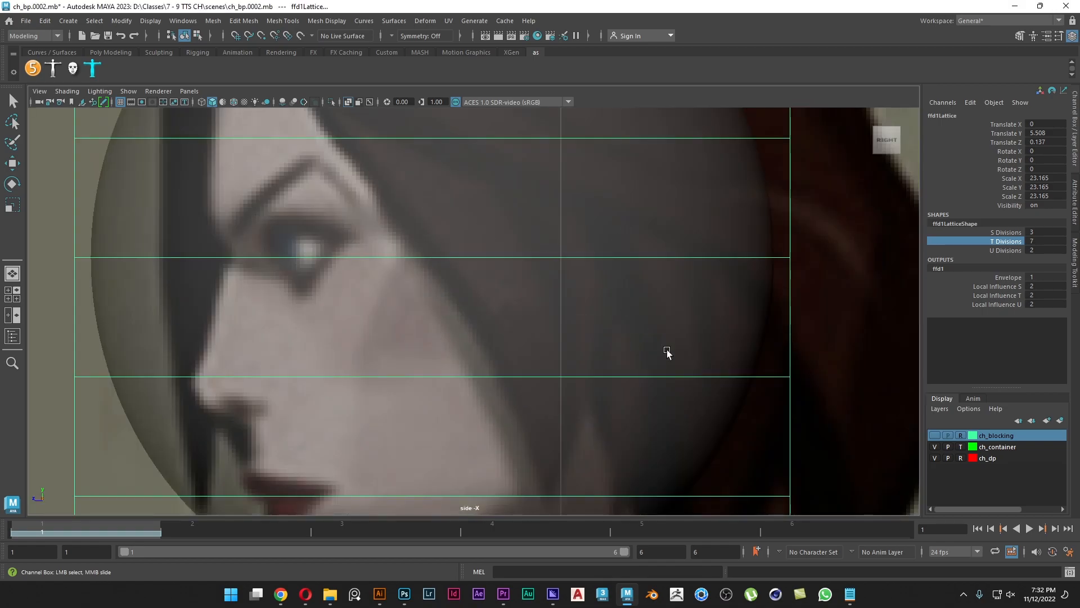
pyautogui.scroll(-2, 714, 387)
pyautogui.keyDown('alt'); pyautogui.moveTo(681, 383); pyautogui.dragTo(692, 379, button='middle'); pyautogui.keyUp('alt')
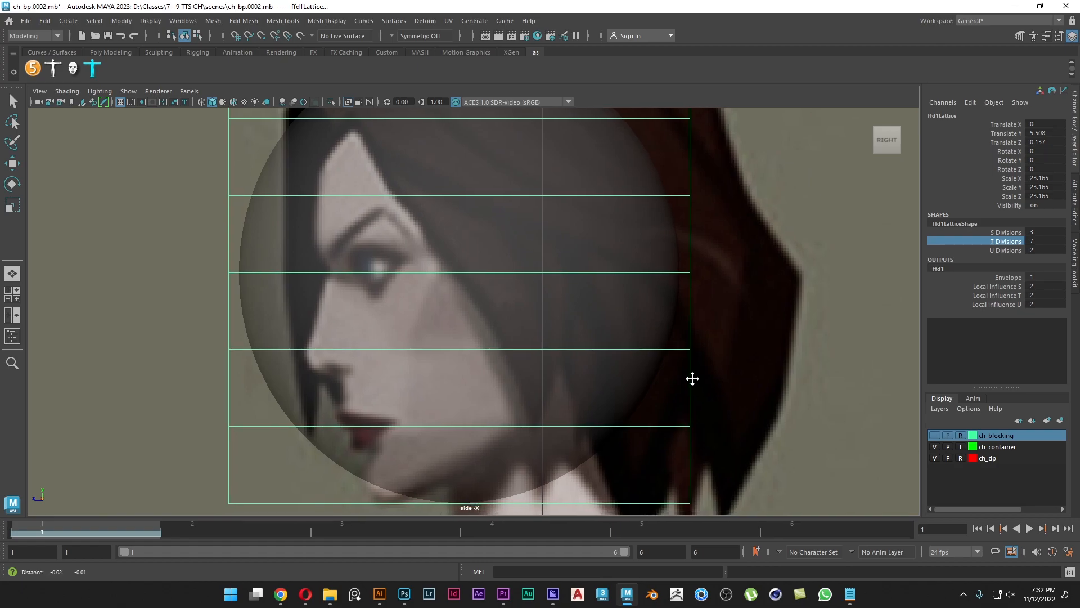
pyautogui.scroll(-1, 689, 377)
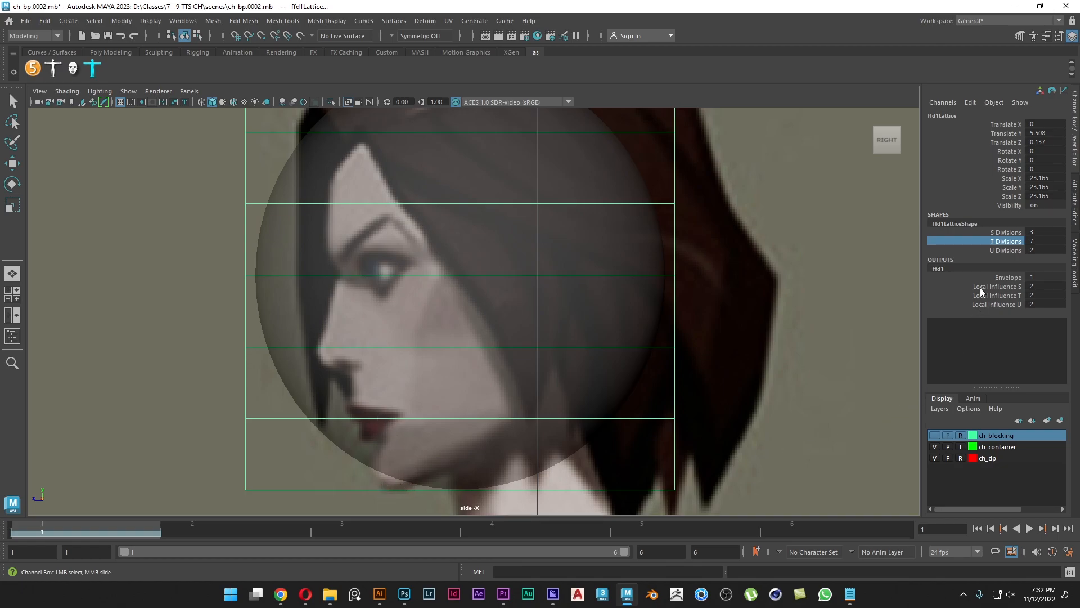
pyautogui.click(991, 251)
pyautogui.moveTo(626, 325); pyautogui.dragTo(635, 325, button='middle')
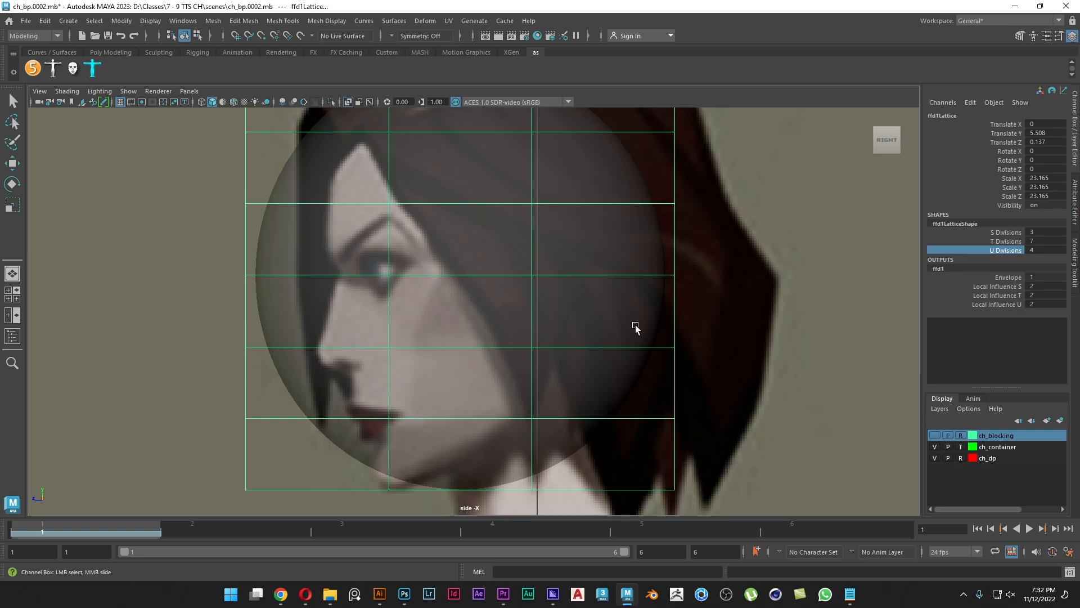
pyautogui.moveTo(636, 325); pyautogui.dragTo(621, 327, button='middle')
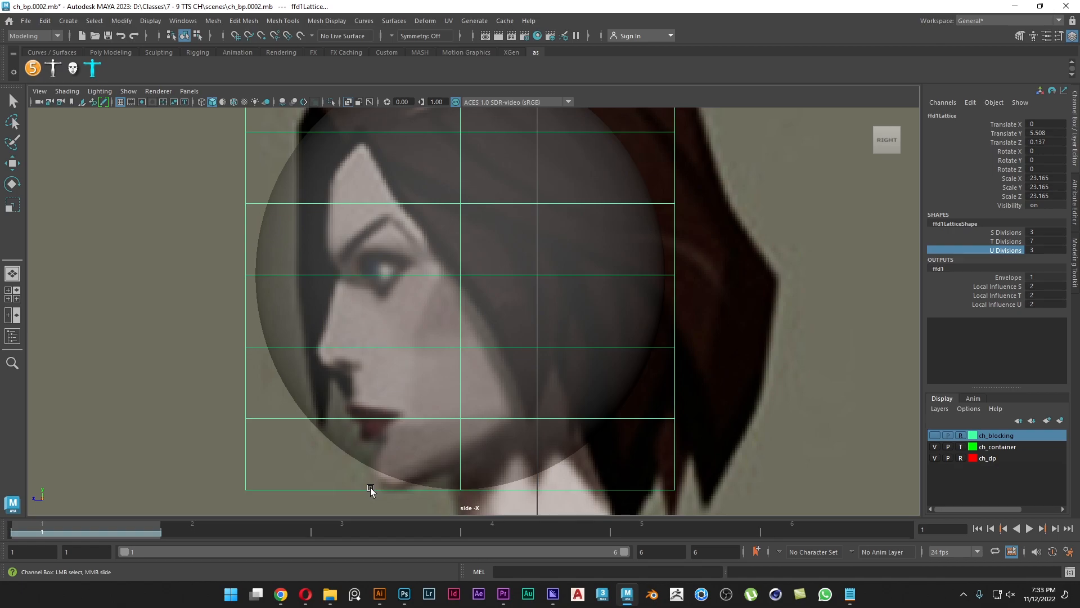
# Step: Show the side view without the surrounding interface and put the lattice into Lattice Point editing with the Move tool
pyautogui.scroll(-3, 374, 493)
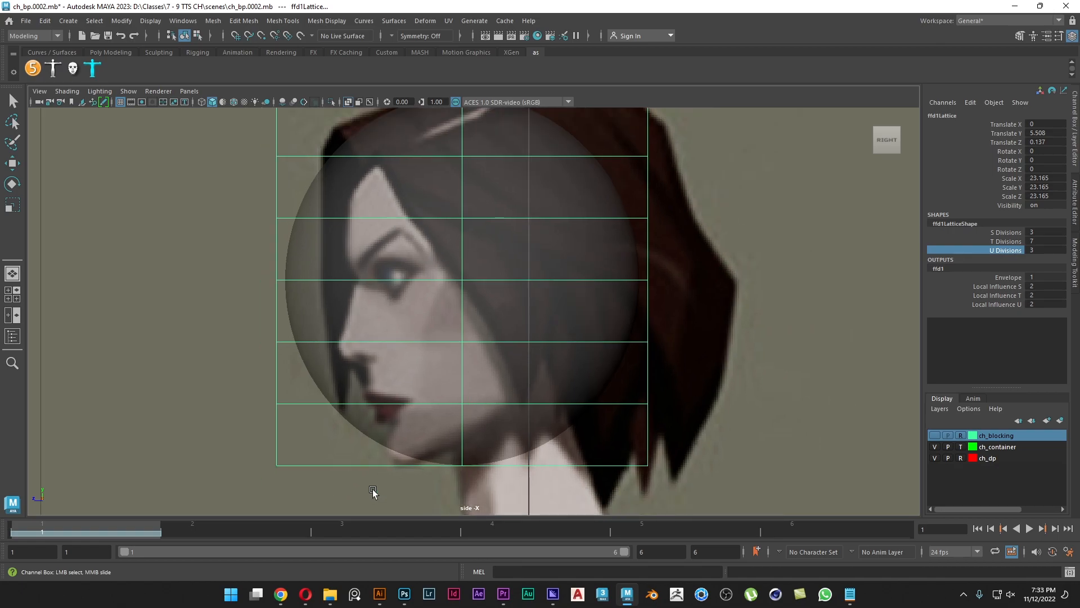
pyautogui.keyDown('alt'); pyautogui.moveTo(536, 379); pyautogui.dragTo(540, 398, button='middle'); pyautogui.keyUp('alt')
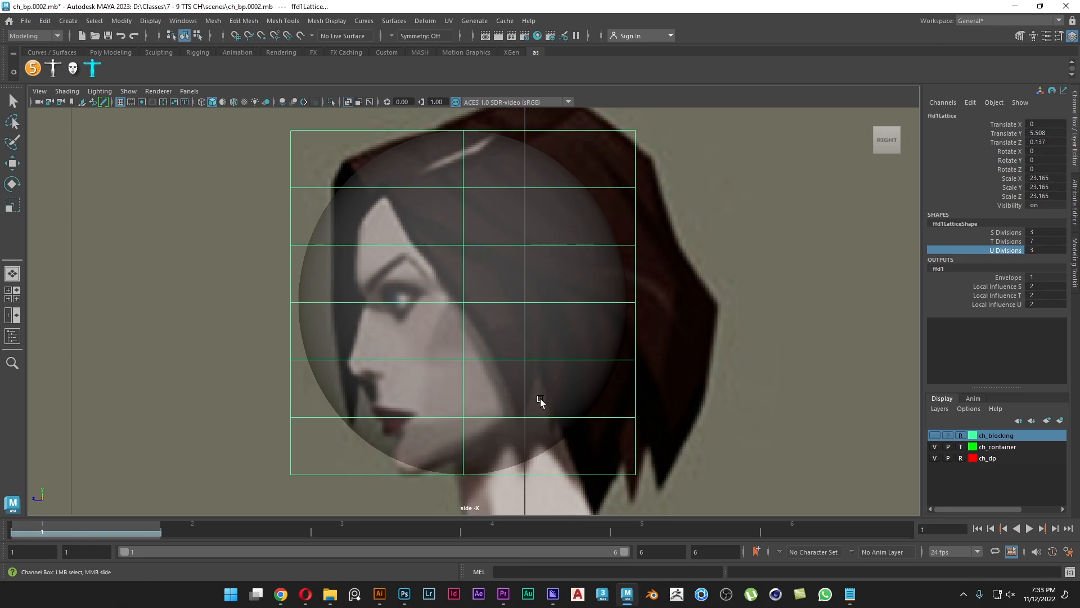
pyautogui.hotkey('ctrl', 'space')
pyautogui.press('w')
pyautogui.keyDown('alt'); pyautogui.moveTo(696, 447); pyautogui.dragTo(560, 456, button='middle'); pyautogui.keyUp('alt')
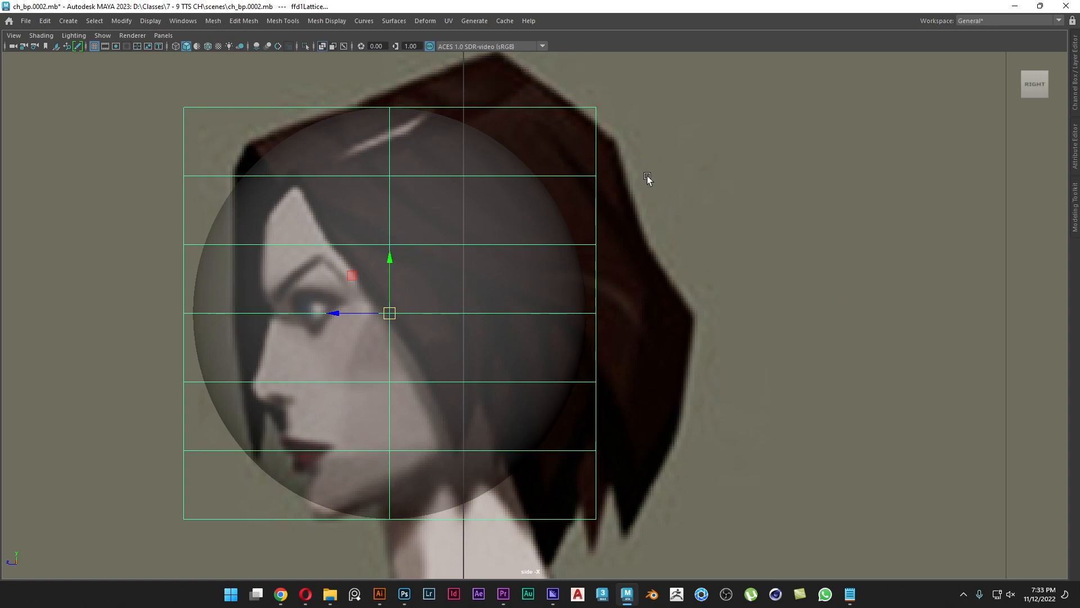
pyautogui.rightClick(596, 175)
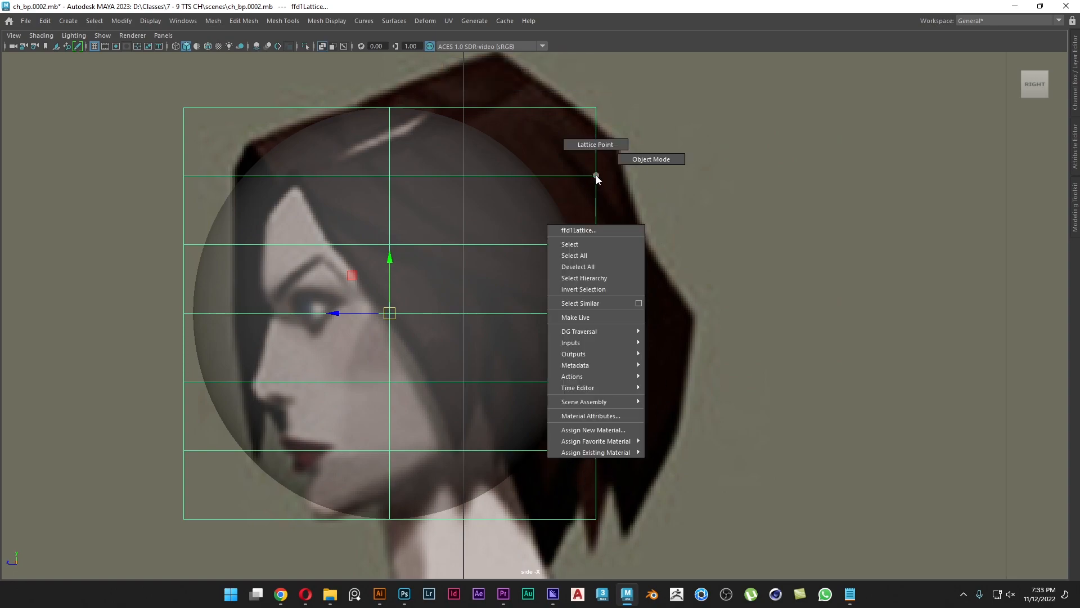
pyautogui.click(594, 145)
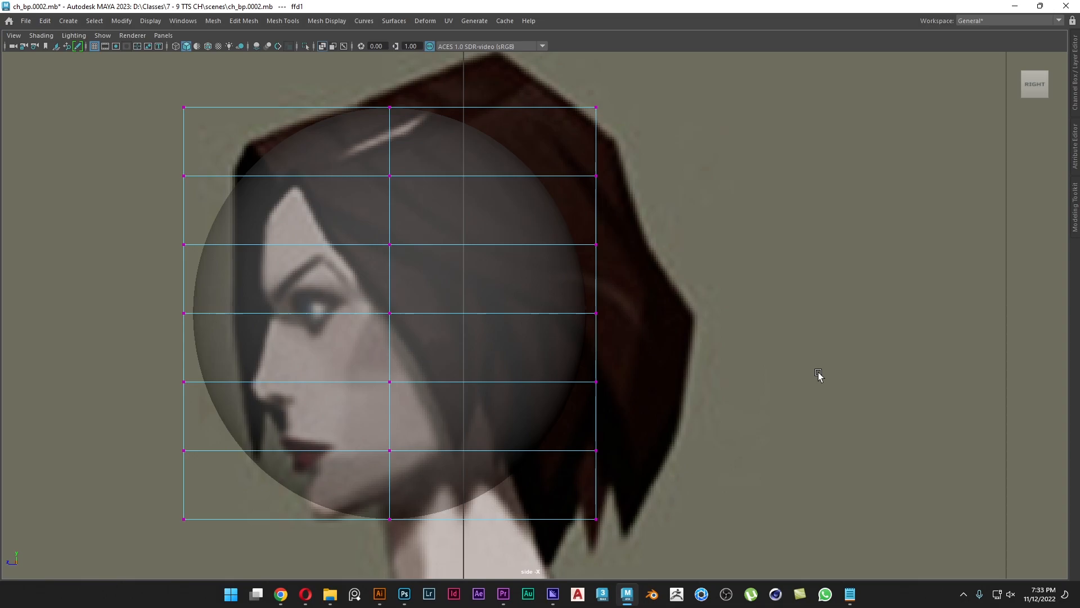
# Step: Open Paint and paste the captured side view of the head and lattice
pyautogui.press('super')
pyautogui.write('mspaint')
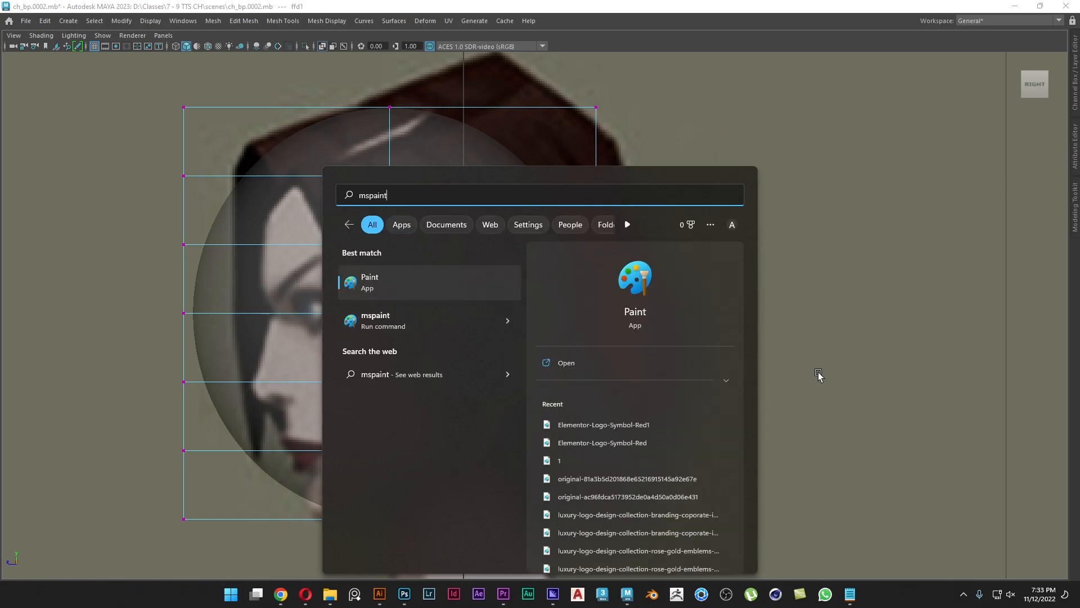
pyautogui.press('Return')
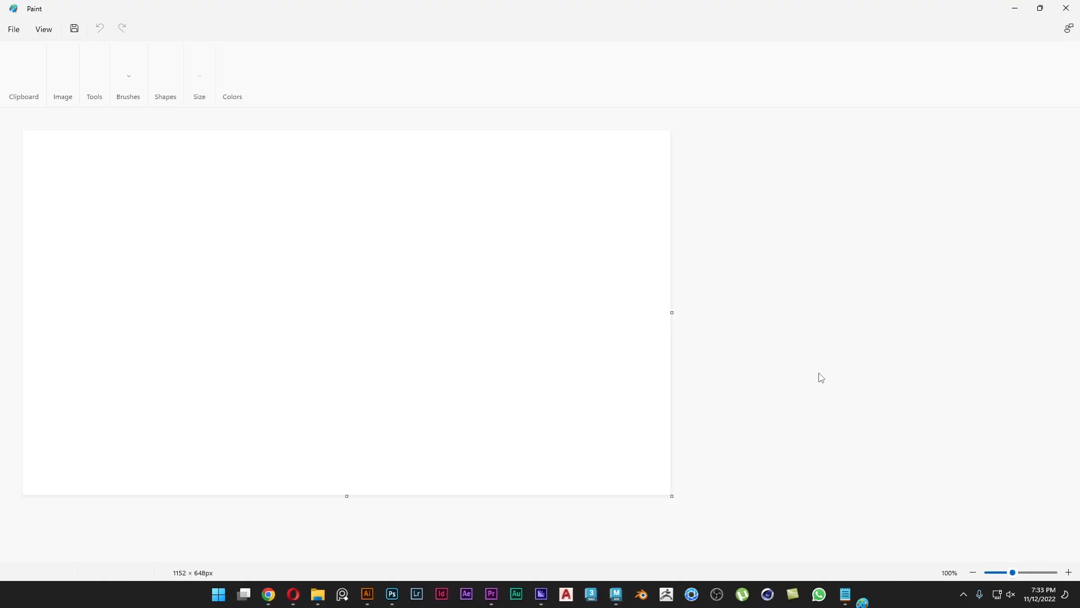
pyautogui.hotkey('ctrl', 'v')
pyautogui.scroll(-2, 732, 367)
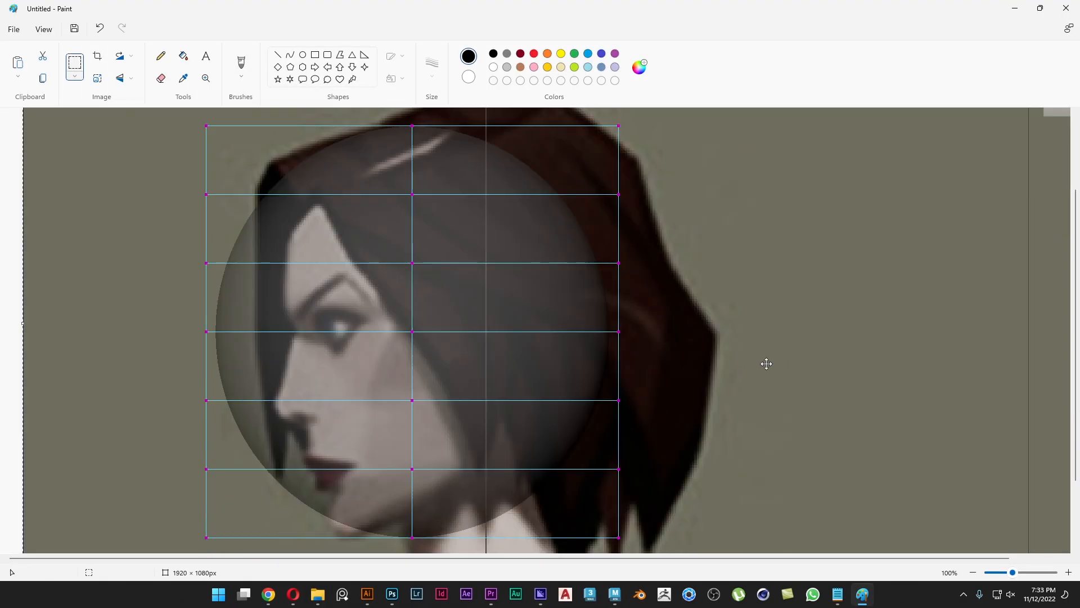
# Step: Sketch the jawline, the back of the skull and both sides of the neck with a red brush over the head
pyautogui.click(242, 63)
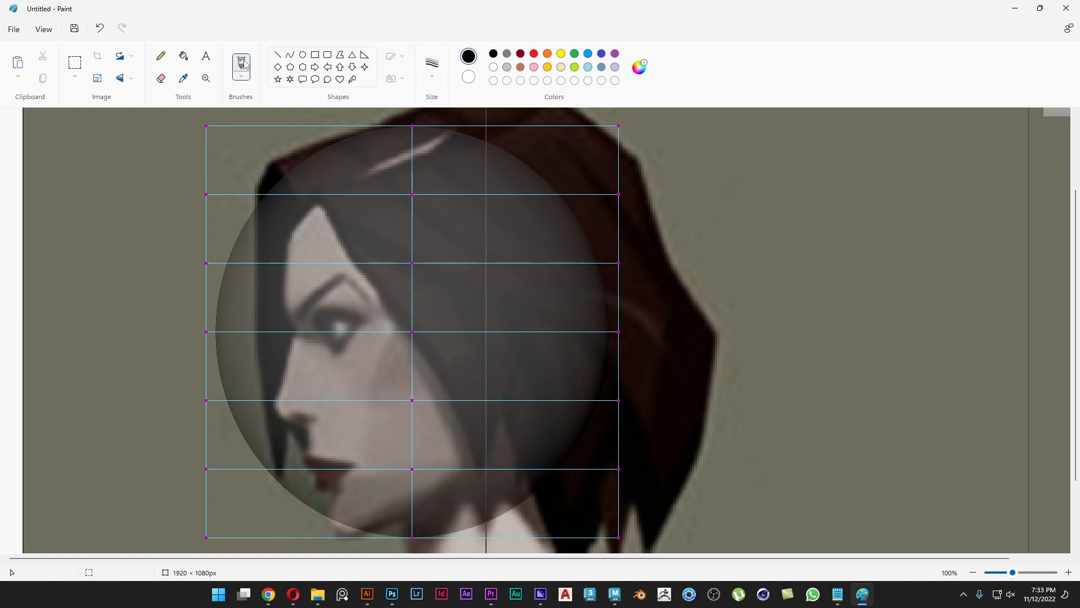
pyautogui.click(534, 54)
pyautogui.moveTo(344, 535)
pyautogui.mouseDown()
pyautogui.moveTo(438, 499)
pyautogui.moveTo(514, 443)
pyautogui.mouseUp()
pyautogui.moveTo(552, 220)
pyautogui.mouseDown()
pyautogui.moveTo(584, 250)
pyautogui.moveTo(583, 366)
pyautogui.moveTo(506, 448)
pyautogui.mouseUp()
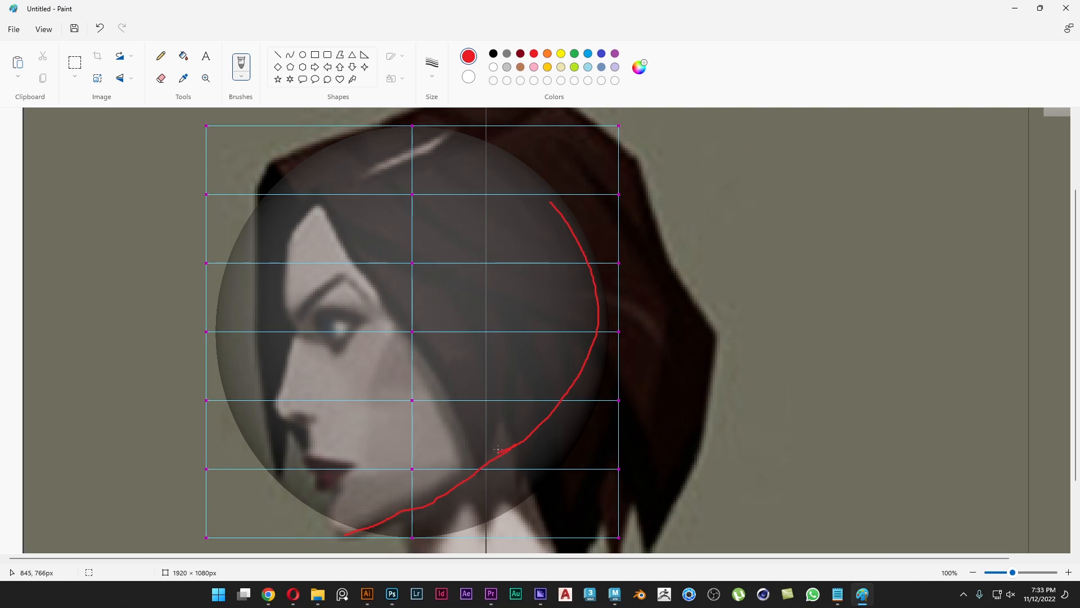
pyautogui.scroll(-2, 498, 448)
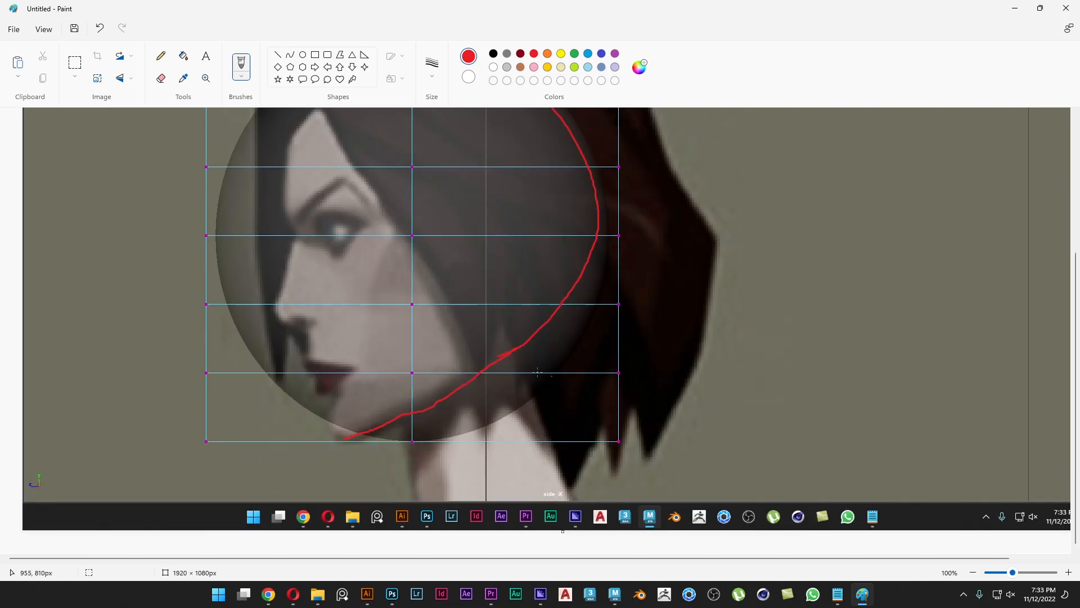
pyautogui.moveTo(513, 348); pyautogui.dragTo(557, 464)
pyautogui.moveTo(412, 409); pyautogui.dragTo(401, 491)
pyautogui.scroll(2, 586, 314)
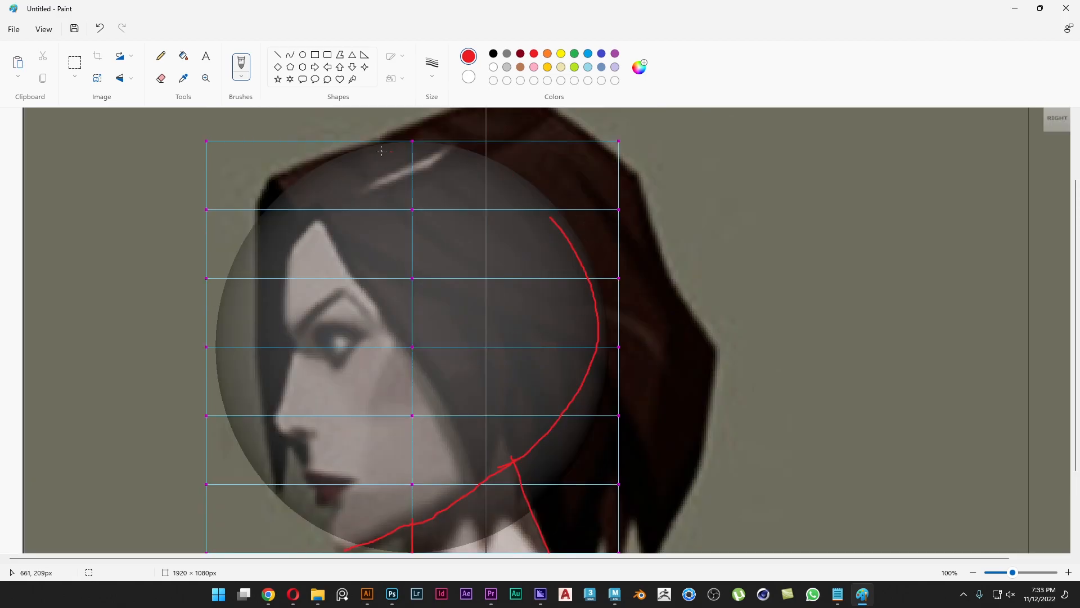
# Step: Trace the skull in red from the forehead over the crown and down the back to the jaw, reinforcing the hairline
pyautogui.moveTo(327, 204)
pyautogui.mouseDown()
pyautogui.moveTo(422, 143)
pyautogui.moveTo(510, 147)
pyautogui.moveTo(572, 222)
pyautogui.moveTo(608, 323)
pyautogui.moveTo(571, 408)
pyautogui.moveTo(478, 488)
pyautogui.mouseUp()
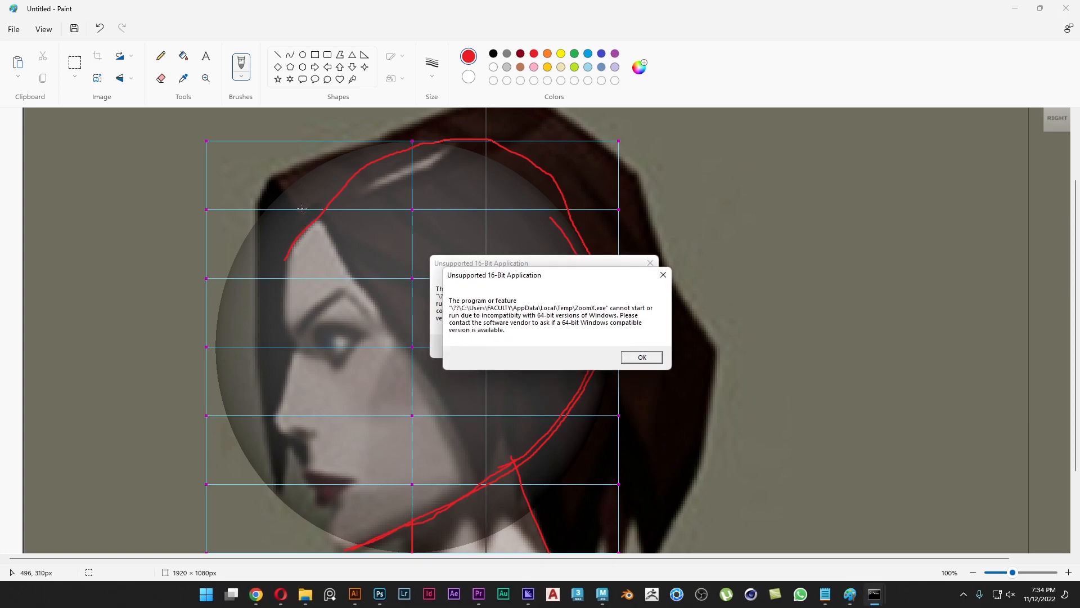
pyautogui.click(287, 257)
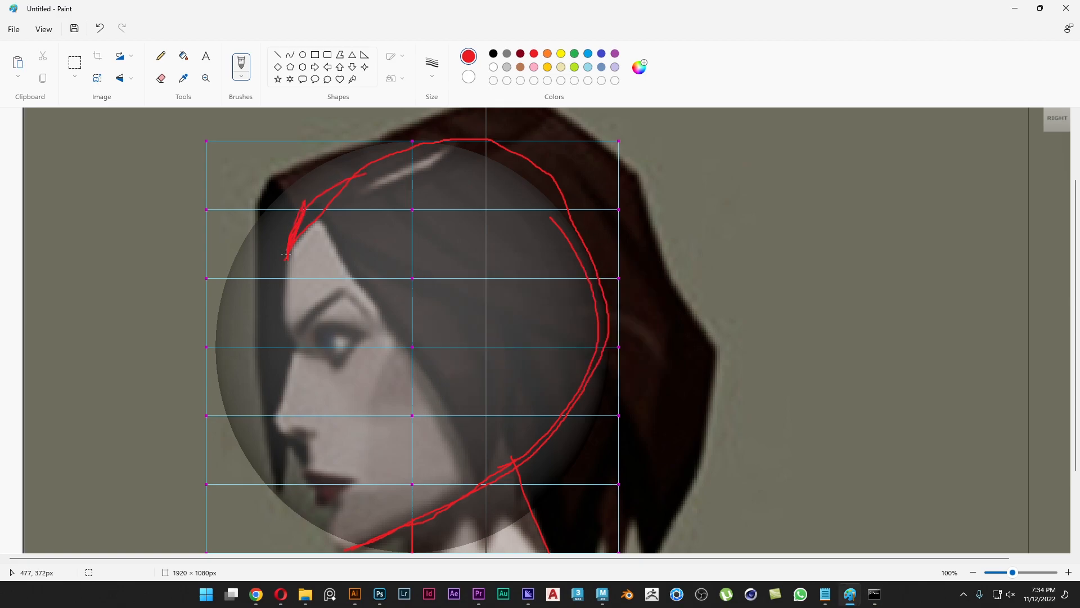
pyautogui.moveTo(303, 199); pyautogui.dragTo(342, 173)
pyautogui.moveTo(518, 153)
pyautogui.mouseDown()
pyautogui.moveTo(575, 216)
pyautogui.moveTo(609, 314)
pyautogui.moveTo(588, 395)
pyautogui.moveTo(490, 497)
pyautogui.mouseUp()
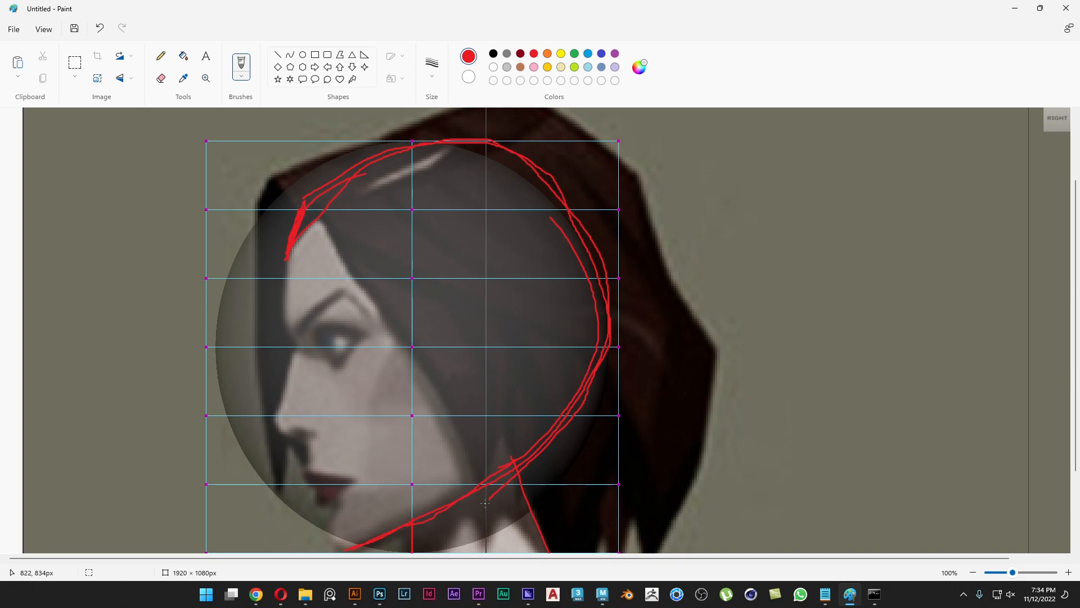
# Step: Circle four lattice points along the back of the head in red and add arrows pointing toward the head
pyautogui.moveTo(634, 197); pyautogui.dragTo(630, 224)
pyautogui.moveTo(637, 266)
pyautogui.mouseDown()
pyautogui.moveTo(634, 287)
pyautogui.moveTo(645, 276)
pyautogui.moveTo(663, 282)
pyautogui.mouseUp()
pyautogui.moveTo(647, 404); pyautogui.dragTo(624, 421)
pyautogui.moveTo(709, 407); pyautogui.dragTo(656, 418)
pyautogui.moveTo(665, 408); pyautogui.dragTo(670, 426)
pyautogui.moveTo(664, 466); pyautogui.dragTo(620, 477)
pyautogui.moveTo(687, 485)
pyautogui.mouseDown()
pyautogui.moveTo(617, 487)
pyautogui.moveTo(608, 505)
pyautogui.mouseUp()
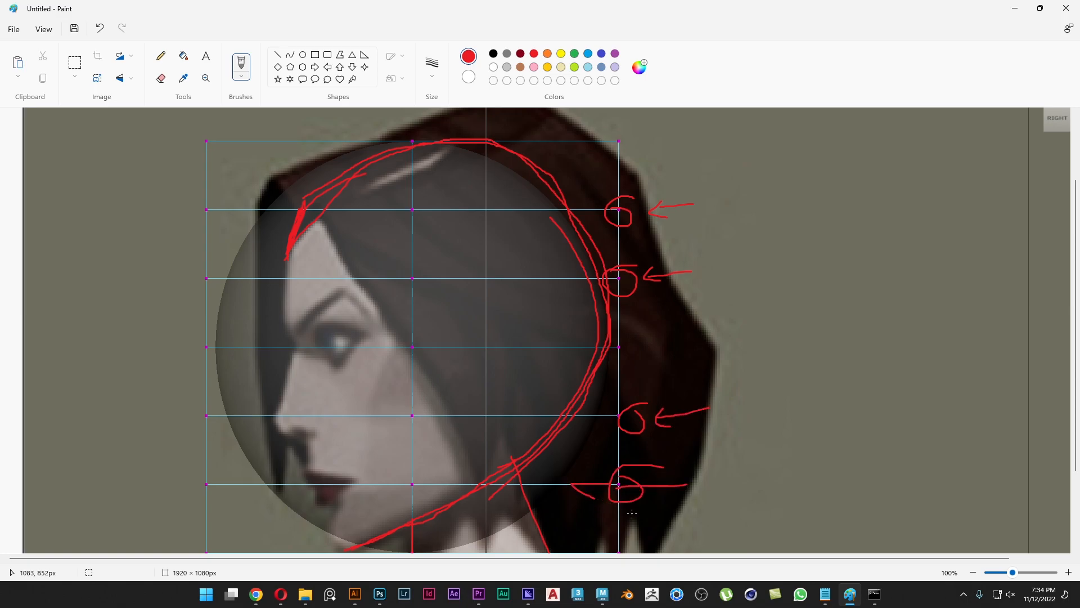
# Step: Return to Maya and reposition the back lattice points of the second, third and fourth rows to follow the skull
pyautogui.hotkey('alt', 'Tab')
pyautogui.hotkey('alt', 'Tab')
pyautogui.hotkey('alt', 'Tab')
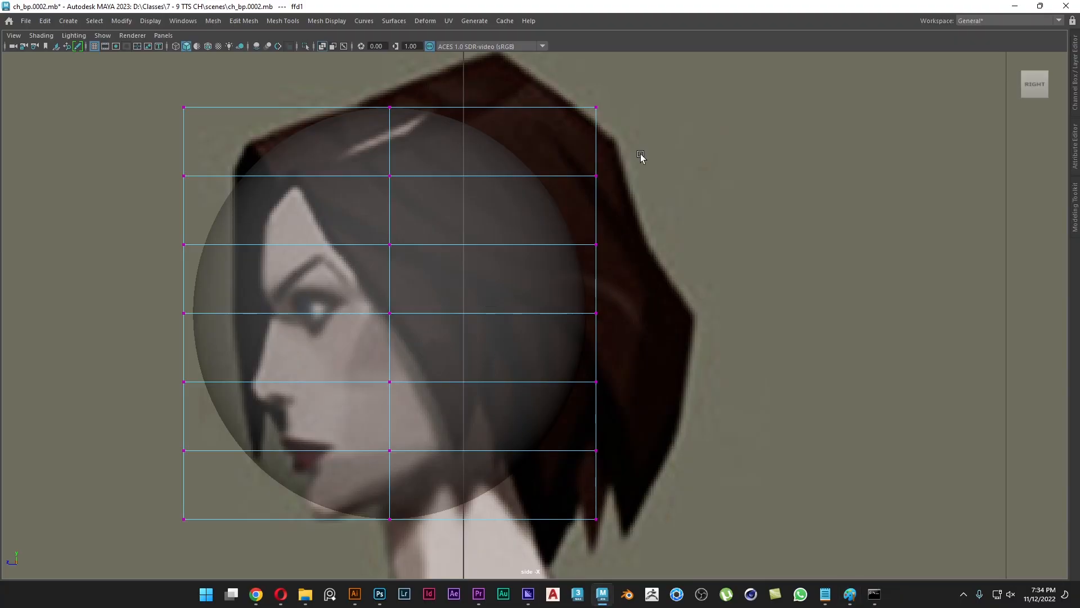
pyautogui.moveTo(641, 153); pyautogui.dragTo(554, 208)
pyautogui.click(567, 177)
pyautogui.moveTo(744, 254)
pyautogui.mouseDown(button='middle')
pyautogui.moveTo(694, 258)
pyautogui.moveTo(757, 260)
pyautogui.moveTo(735, 258)
pyautogui.moveTo(748, 256)
pyautogui.mouseUp(button='middle')
pyautogui.moveTo(683, 222); pyautogui.dragTo(585, 258)
pyautogui.moveTo(759, 304); pyautogui.dragTo(755, 311, button='middle')
pyautogui.moveTo(701, 298); pyautogui.dragTo(569, 353)
pyautogui.moveTo(713, 361); pyautogui.dragTo(696, 360, button='middle')
# Step: Move the back lattice points of the three lowest rows toward the face to form the nape and jaw slope
pyautogui.moveTo(700, 356); pyautogui.dragTo(574, 409)
pyautogui.moveTo(715, 443); pyautogui.dragTo(687, 444, button='middle')
pyautogui.moveTo(729, 415); pyautogui.dragTo(572, 467)
pyautogui.moveTo(709, 494); pyautogui.dragTo(639, 498, button='middle')
pyautogui.moveTo(687, 494); pyautogui.dragTo(557, 567)
pyautogui.moveTo(740, 523); pyautogui.dragTo(607, 529, button='middle')
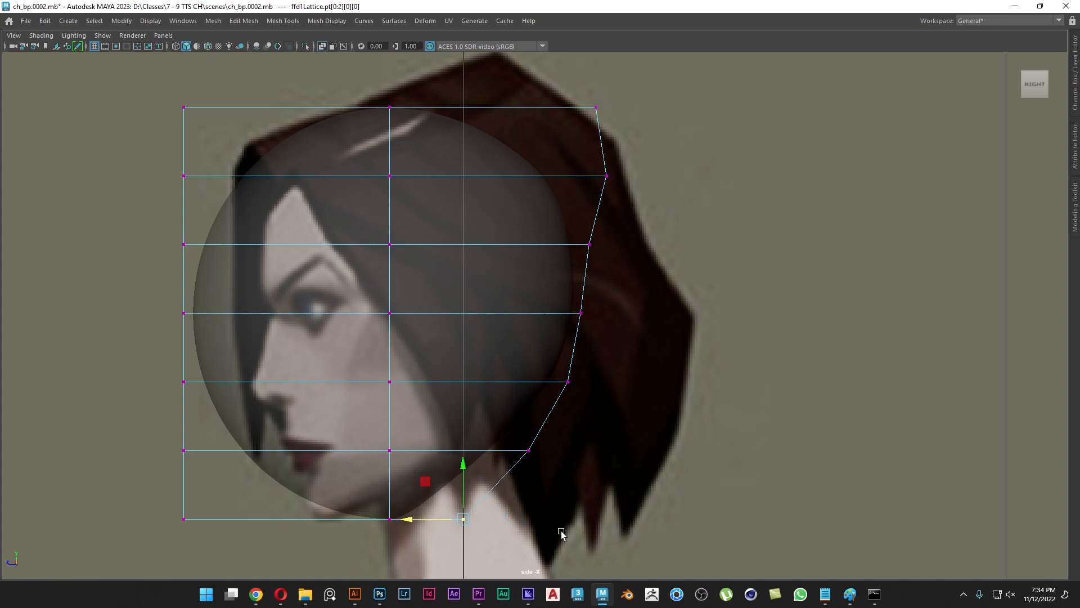
# Step: Shift the entire bottom row of lattice points forward toward the chin
pyautogui.moveTo(541, 534); pyautogui.dragTo(266, 499)
pyautogui.moveTo(203, 544); pyautogui.dragTo(164, 506)
pyautogui.moveTo(204, 544); pyautogui.dragTo(144, 547, button='middle')
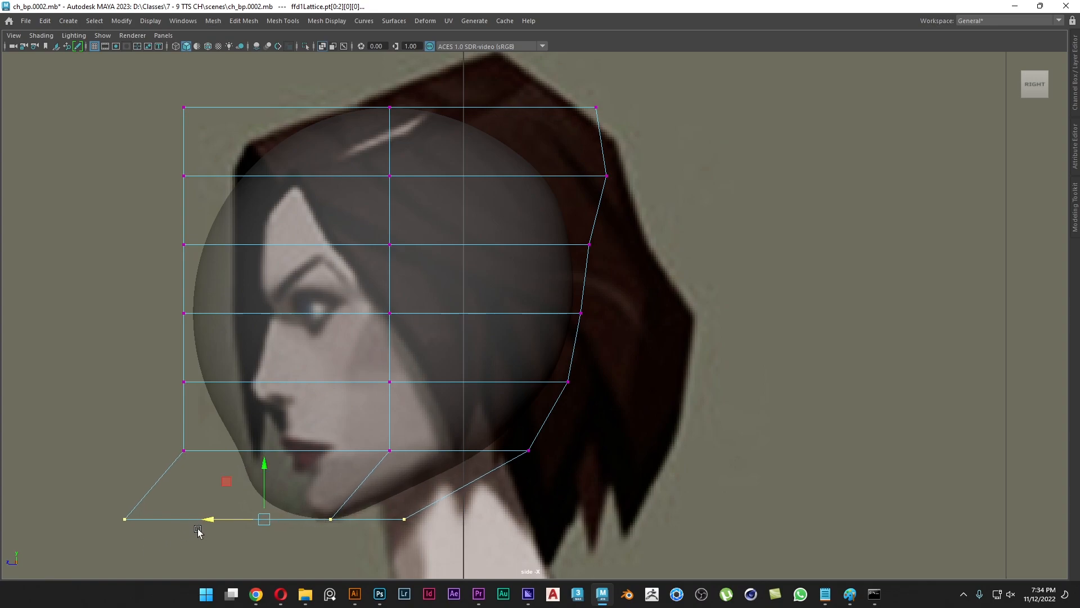
# Step: Pull the front lattice points of the three lowest rows back to fit the chin, mouth and nose profile
pyautogui.click(113, 535)
pyautogui.moveTo(97, 539); pyautogui.dragTo(162, 490)
pyautogui.moveTo(43, 482); pyautogui.dragTo(142, 471, button='middle')
pyautogui.moveTo(135, 420); pyautogui.dragTo(208, 469)
pyautogui.moveTo(104, 492); pyautogui.dragTo(243, 497, button='middle')
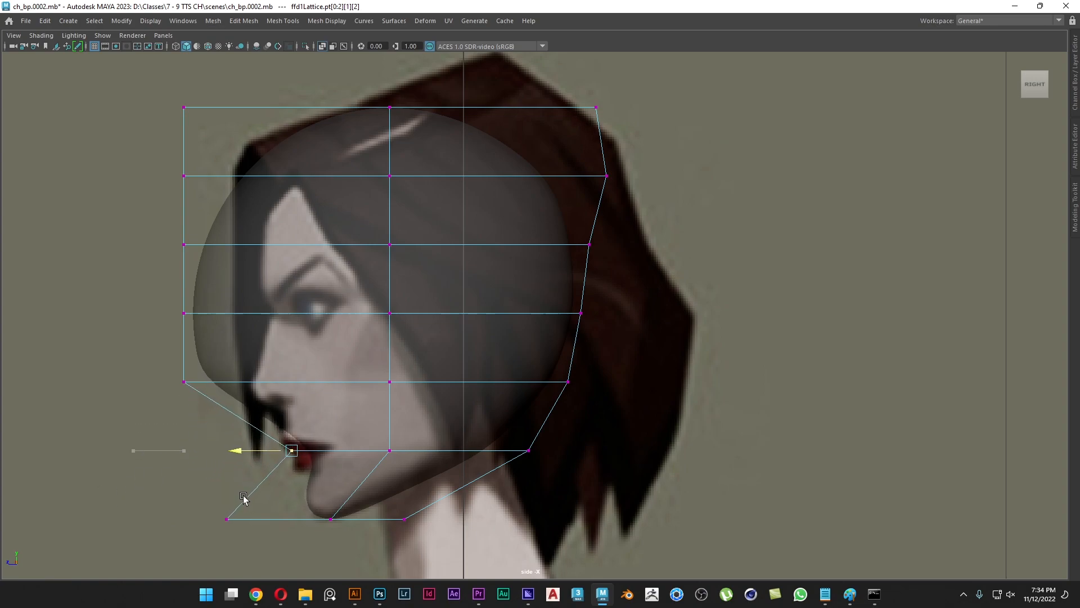
pyautogui.moveTo(188, 401); pyautogui.dragTo(145, 370)
pyautogui.moveTo(117, 457); pyautogui.dragTo(184, 455, button='middle')
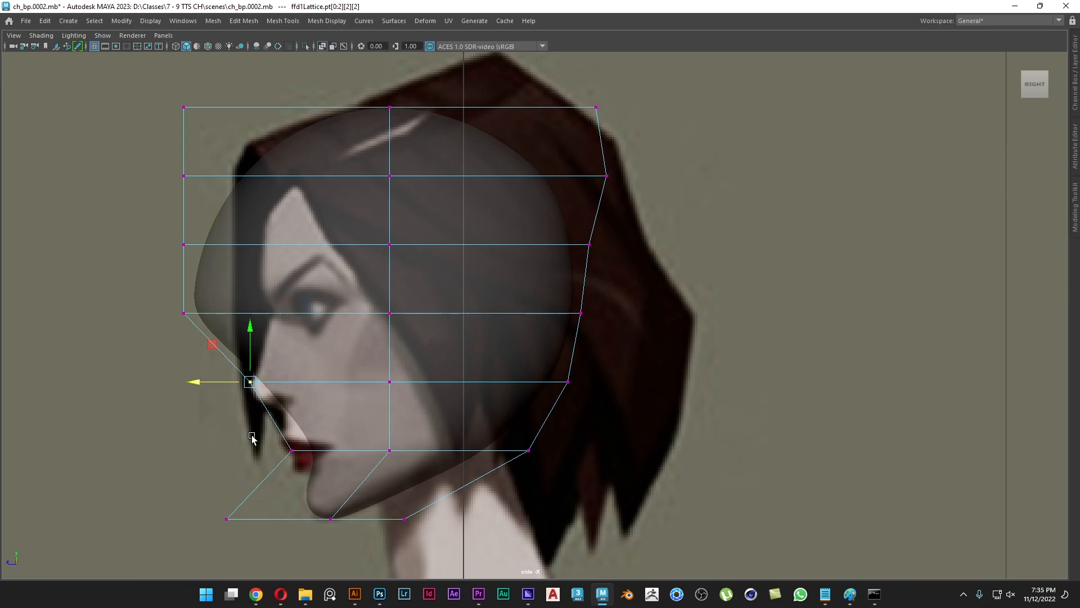
# Step: Switch to Paint and draw the face profile, segmented nose bridge, cheek line and a box around the nose in yellow
pyautogui.hotkey('alt', 'Tab')
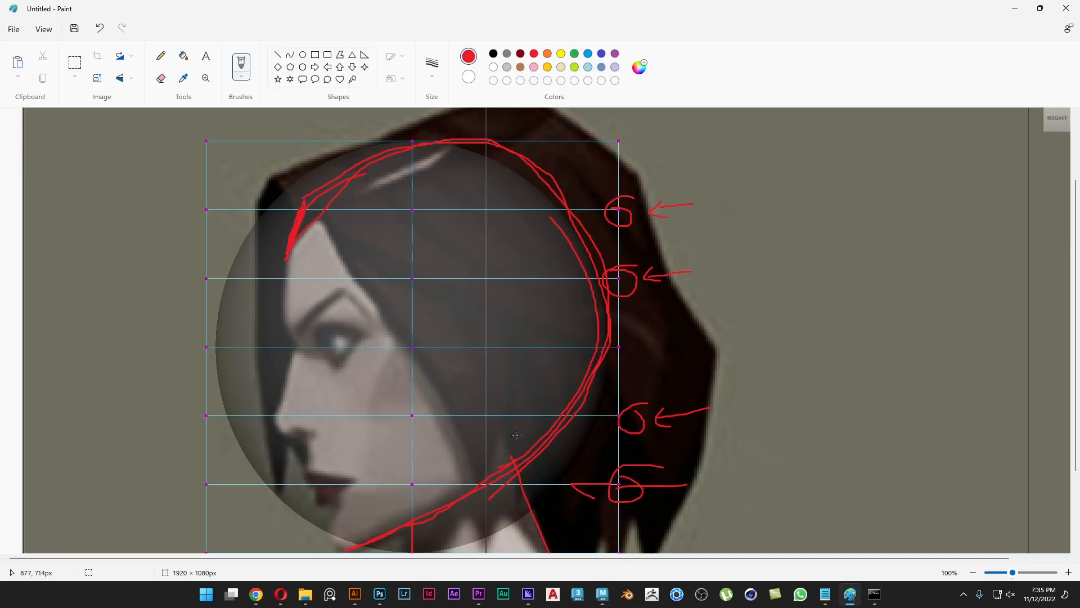
pyautogui.scroll(-3, 372, 394)
pyautogui.click(561, 53)
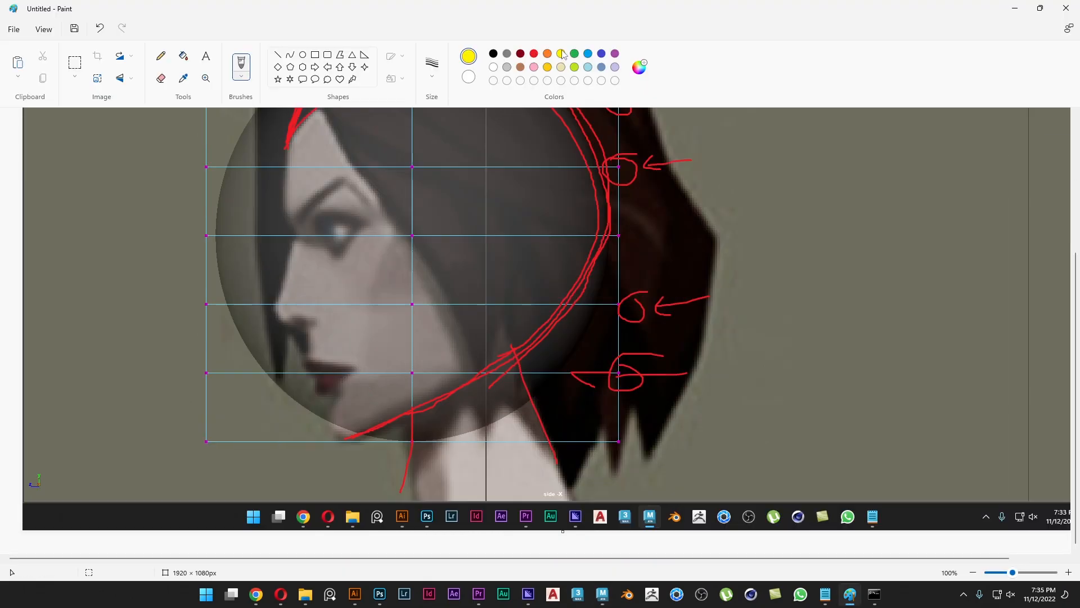
pyautogui.moveTo(287, 207)
pyautogui.mouseDown()
pyautogui.moveTo(306, 250)
pyautogui.moveTo(294, 344)
pyautogui.moveTo(320, 386)
pyautogui.moveTo(325, 426)
pyautogui.moveTo(369, 426)
pyautogui.mouseUp()
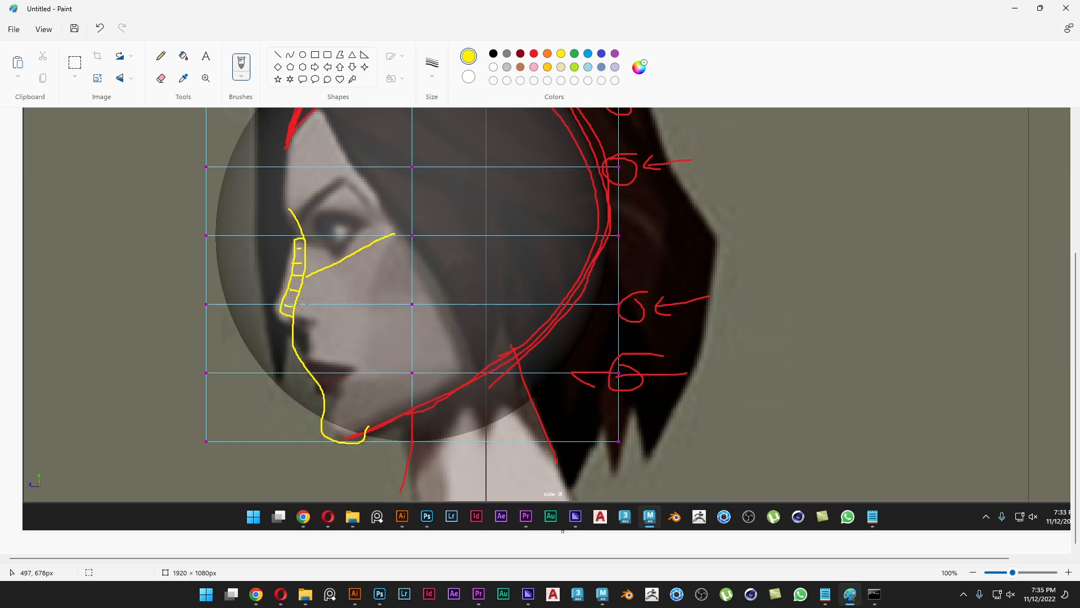
pyautogui.moveTo(251, 249)
pyautogui.mouseDown()
pyautogui.moveTo(244, 321)
pyautogui.moveTo(297, 331)
pyautogui.mouseUp()
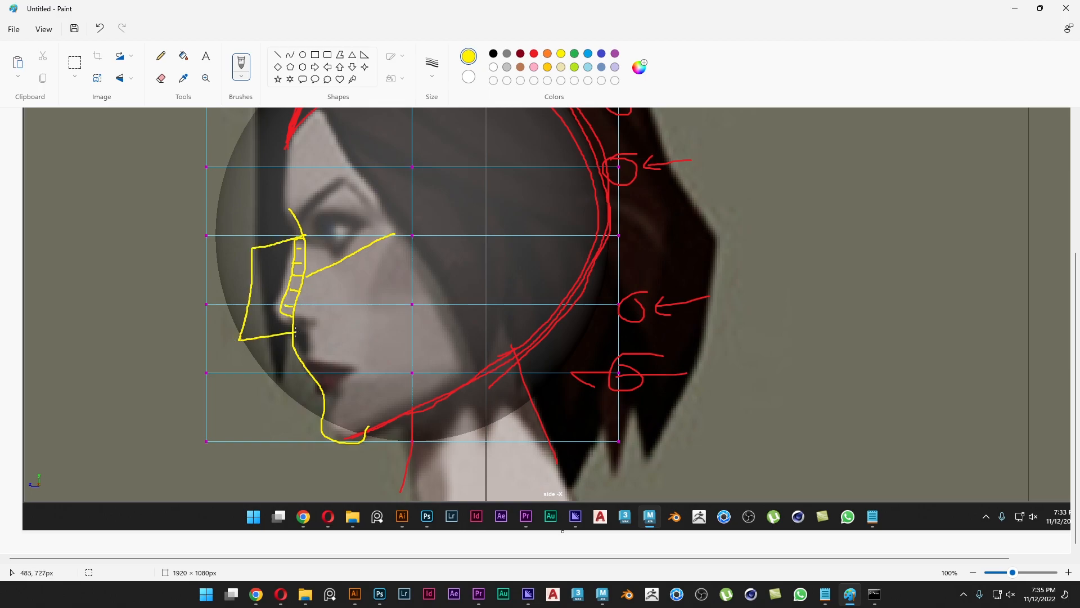
# Step: Mark the upper corner of the nose box with a line and circle, and outline the nose in yellow
pyautogui.moveTo(248, 245); pyautogui.dragTo(199, 248)
pyautogui.moveTo(297, 239)
pyautogui.mouseDown()
pyautogui.moveTo(261, 304)
pyautogui.moveTo(286, 316)
pyautogui.mouseUp()
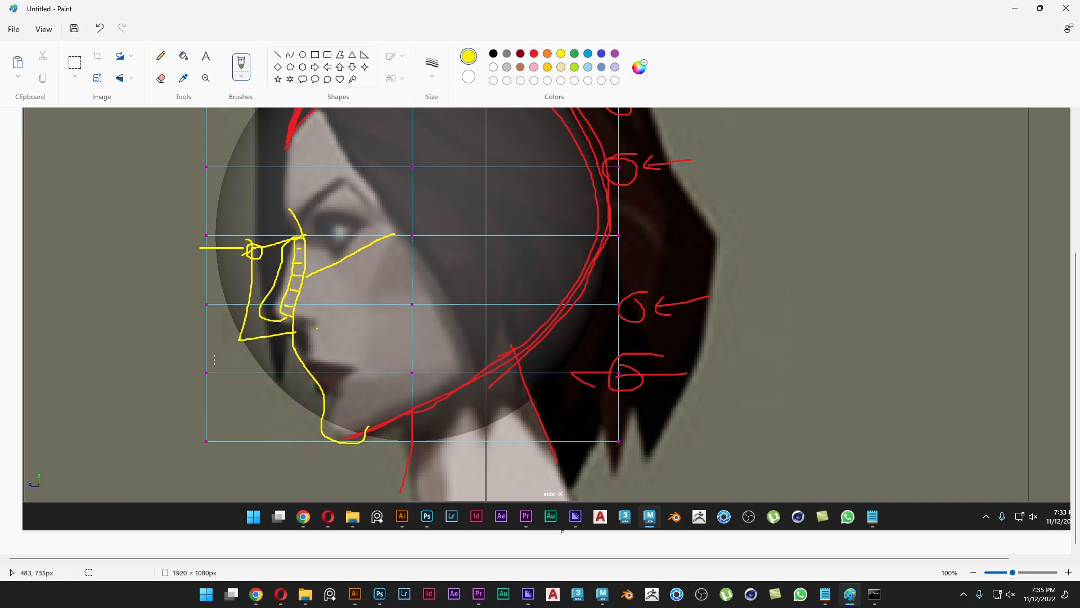
# Step: Switch to Maya and move the front lattice point of the mouth row forward toward the lips
pyautogui.hotkey('alt', 'Tab')
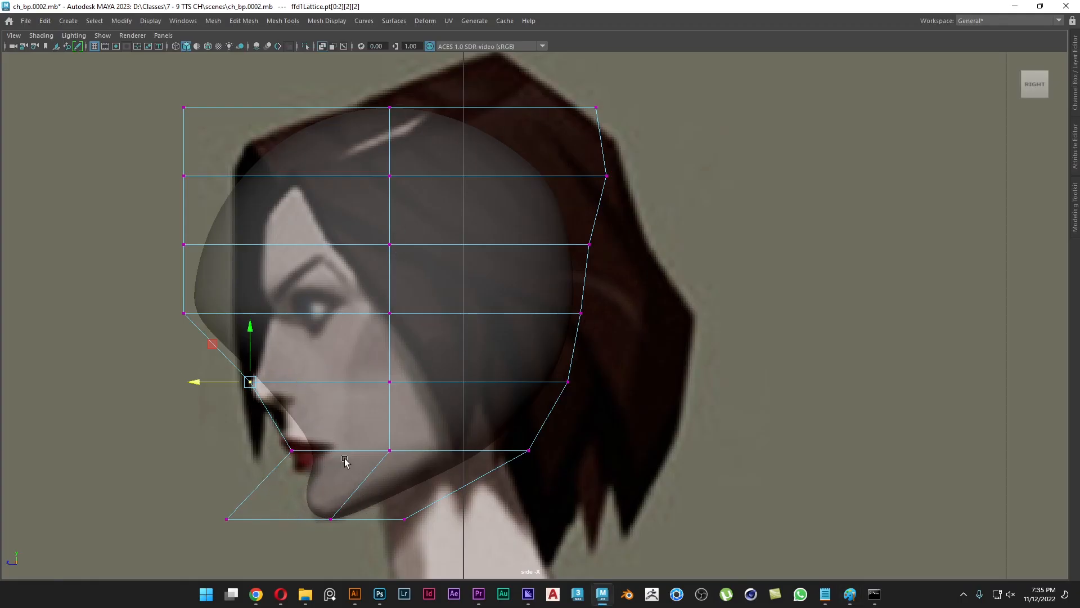
pyautogui.moveTo(341, 426); pyautogui.dragTo(248, 473)
pyautogui.moveTo(197, 462); pyautogui.dragTo(180, 465, button='middle')
pyautogui.click(182, 390)
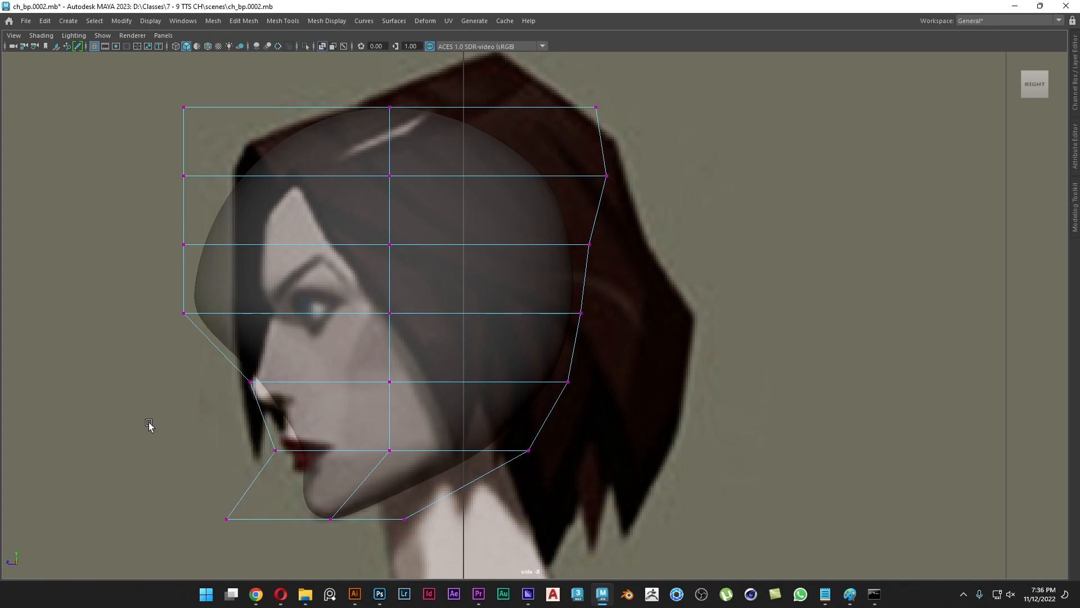
pyautogui.moveTo(207, 431); pyautogui.dragTo(317, 478)
pyautogui.moveTo(191, 464)
pyautogui.mouseDown(button='middle')
pyautogui.moveTo(180, 464)
pyautogui.moveTo(189, 465)
pyautogui.mouseUp(button='middle')
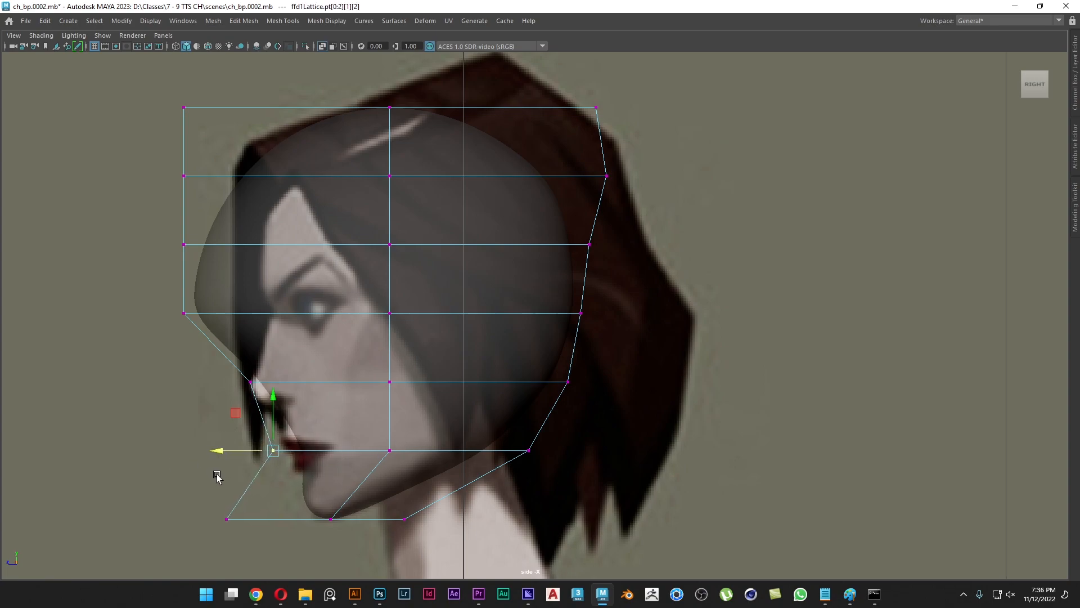
# Step: Pull the front lattice points of the eye and brow rows back to fit the nose bridge and forehead
pyautogui.moveTo(145, 301); pyautogui.dragTo(223, 344)
pyautogui.moveTo(111, 379); pyautogui.dragTo(222, 381, button='middle')
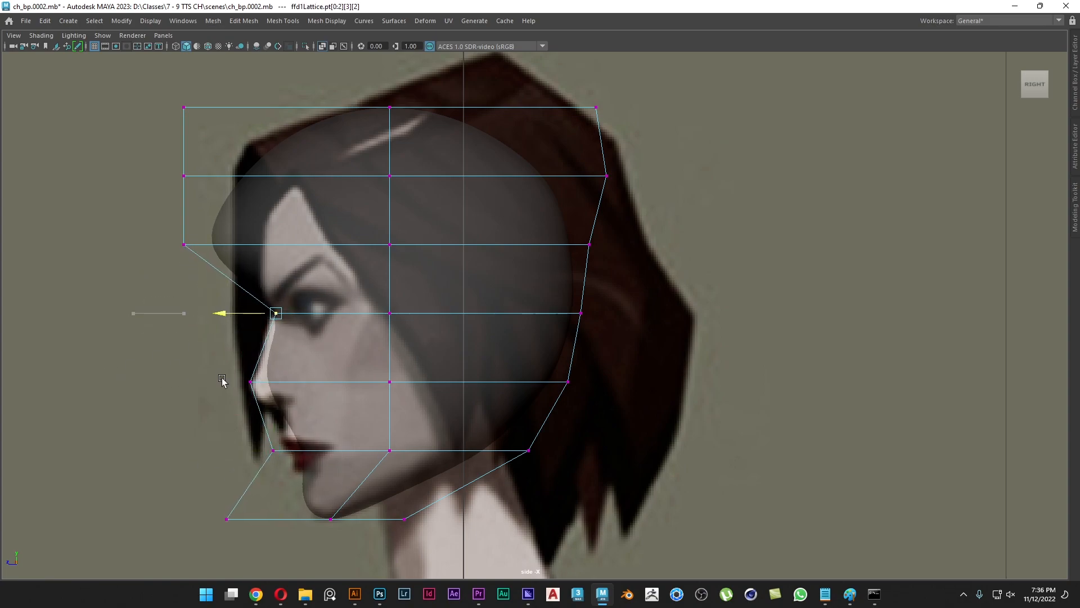
pyautogui.moveTo(130, 234); pyautogui.dragTo(194, 256)
pyautogui.moveTo(133, 321); pyautogui.dragTo(188, 325, button='middle')
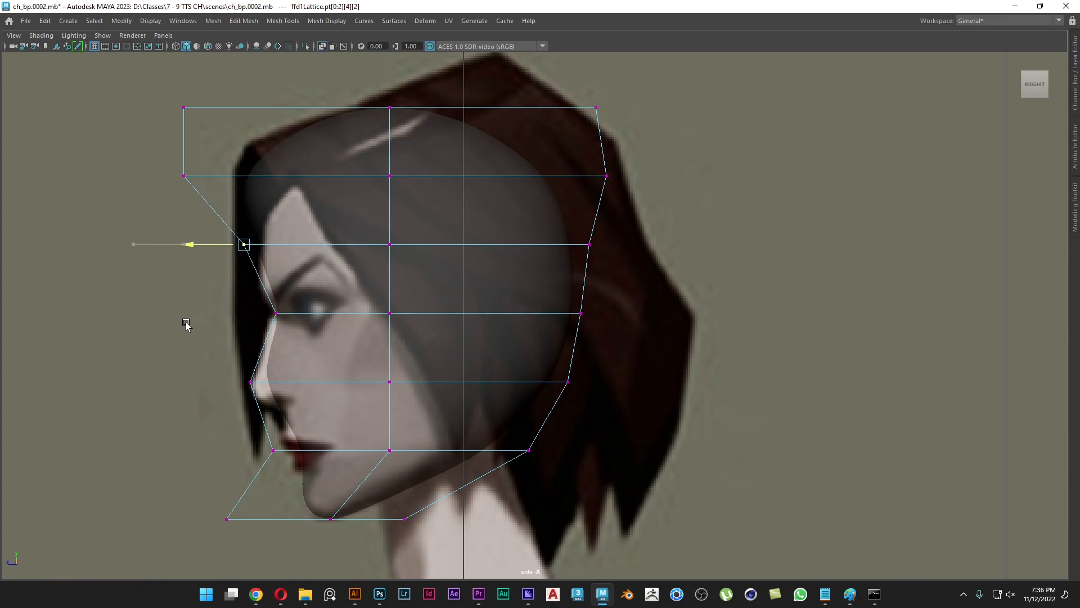
# Step: Pull the front lattice points of the two uppermost rows back toward the hairline and crown
pyautogui.moveTo(122, 164); pyautogui.dragTo(212, 220)
pyautogui.moveTo(107, 274); pyautogui.dragTo(153, 275, button='middle')
pyautogui.moveTo(117, 102); pyautogui.dragTo(186, 122)
pyautogui.moveTo(145, 66); pyautogui.dragTo(248, 63, button='middle')
pyautogui.moveTo(248, 63); pyautogui.dragTo(206, 64)
# Step: Shift the middle lattice points of the two uppermost rows slightly toward the face
pyautogui.keyDown('alt'); pyautogui.moveTo(428, 141); pyautogui.dragTo(425, 178, button='middle'); pyautogui.keyUp('alt')
pyautogui.moveTo(444, 96); pyautogui.dragTo(344, 178)
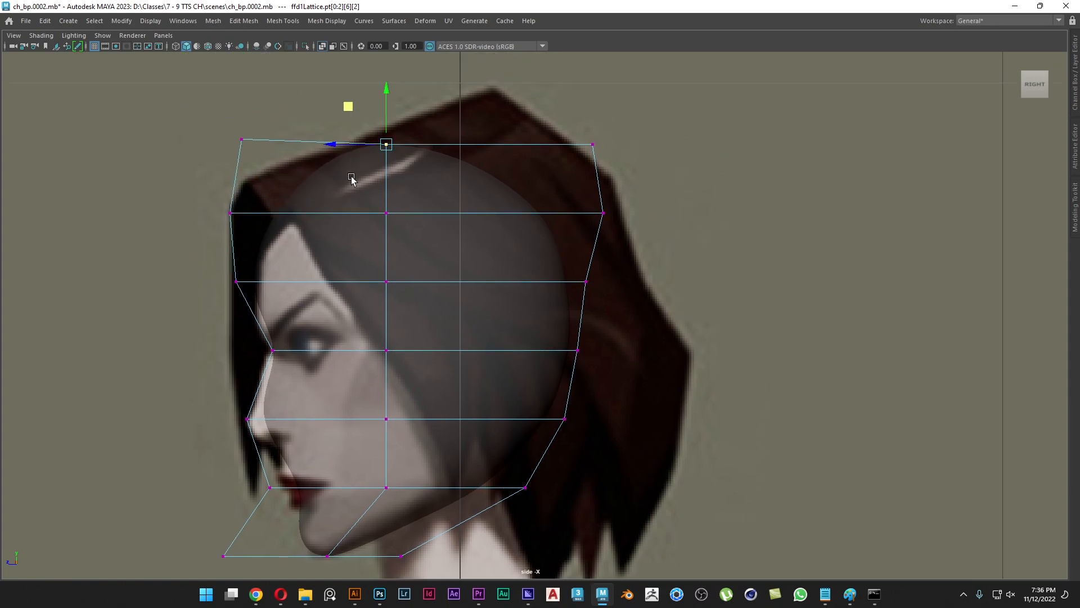
pyautogui.moveTo(345, 109)
pyautogui.mouseDown(button='middle')
pyautogui.moveTo(323, 104)
pyautogui.moveTo(329, 109)
pyautogui.mouseUp(button='middle')
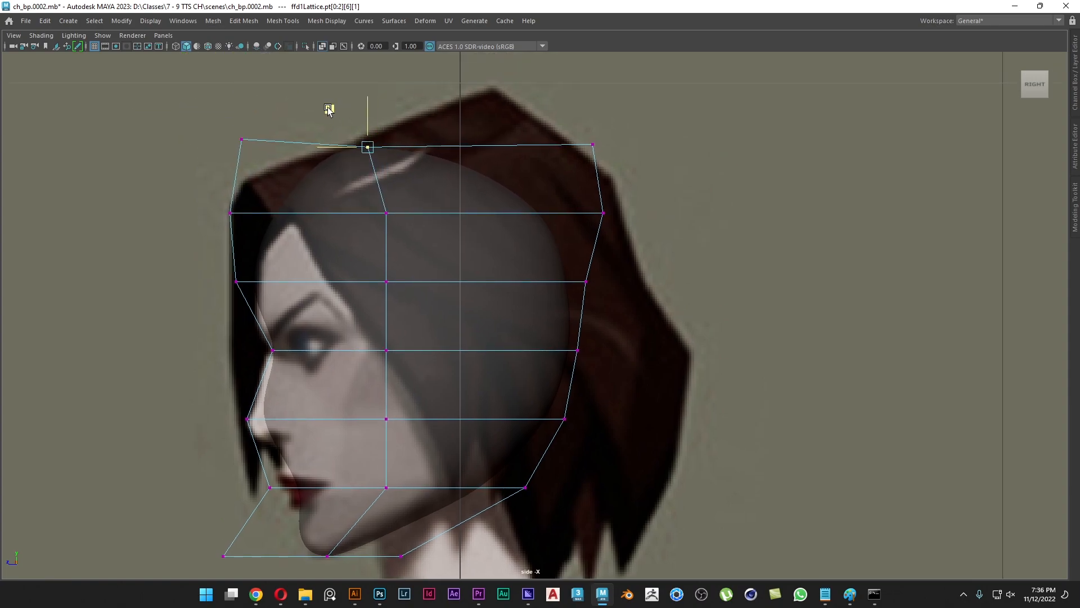
pyautogui.moveTo(425, 187); pyautogui.dragTo(356, 251)
pyautogui.moveTo(478, 268); pyautogui.dragTo(470, 265, button='middle')
# Step: Move the middle lattice points of the brow, eye and nose rows toward the back of the head
pyautogui.moveTo(420, 273); pyautogui.dragTo(363, 308)
pyautogui.moveTo(454, 319); pyautogui.dragTo(463, 315, button='middle')
pyautogui.moveTo(429, 328); pyautogui.dragTo(353, 375)
pyautogui.moveTo(347, 395); pyautogui.dragTo(364, 395, button='middle')
pyautogui.moveTo(411, 405); pyautogui.dragTo(368, 436)
pyautogui.moveTo(441, 457); pyautogui.dragTo(463, 468, button='middle')
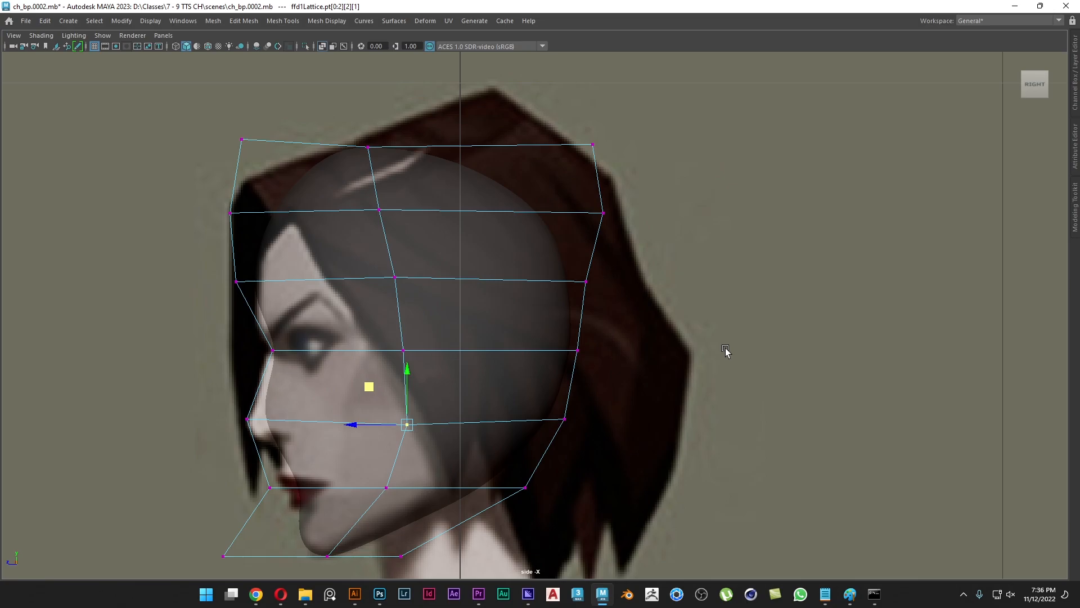
# Step: Examine the deformed sphere in the front and perspective views with X-ray display turned off
pyautogui.press('space')
pyautogui.moveTo(562, 313); pyautogui.dragTo(610, 325)
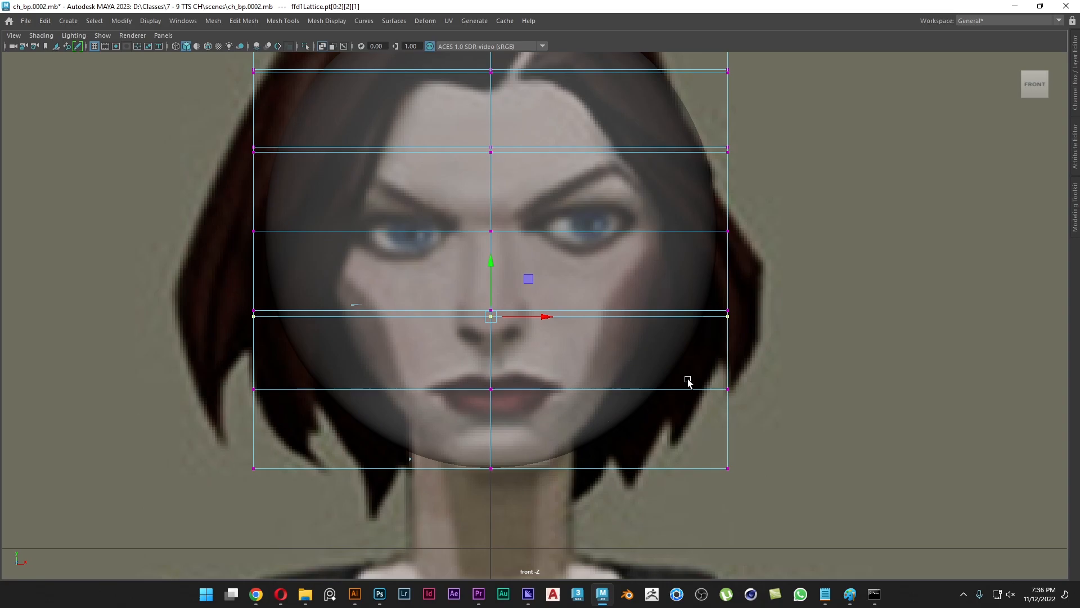
pyautogui.keyDown('alt'); pyautogui.moveTo(775, 290); pyautogui.dragTo(774, 317, button='middle'); pyautogui.keyUp('alt')
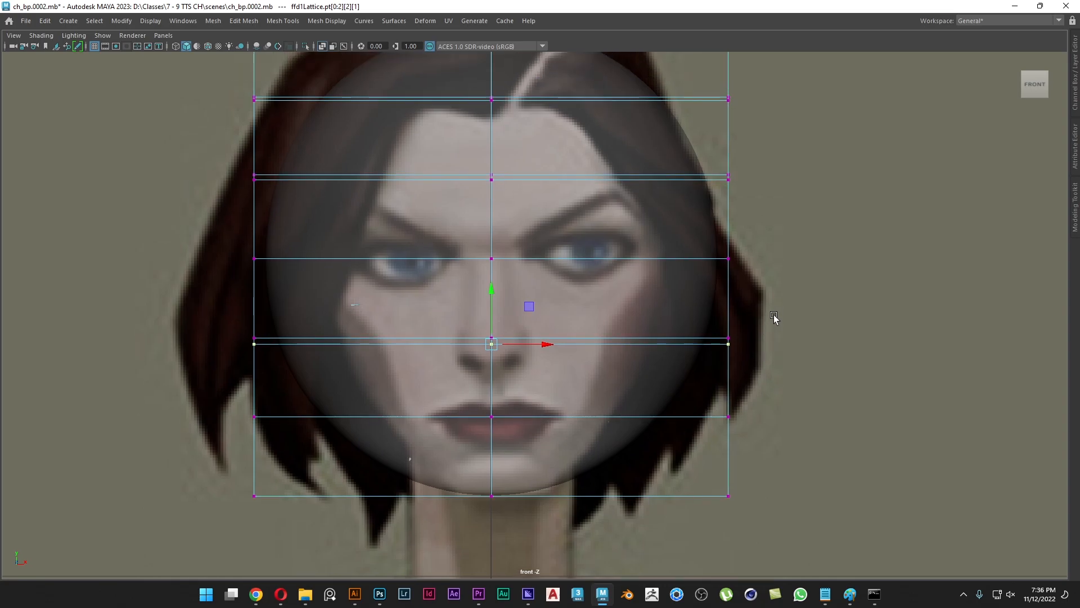
pyautogui.press('space')
pyautogui.moveTo(774, 318); pyautogui.dragTo(779, 330)
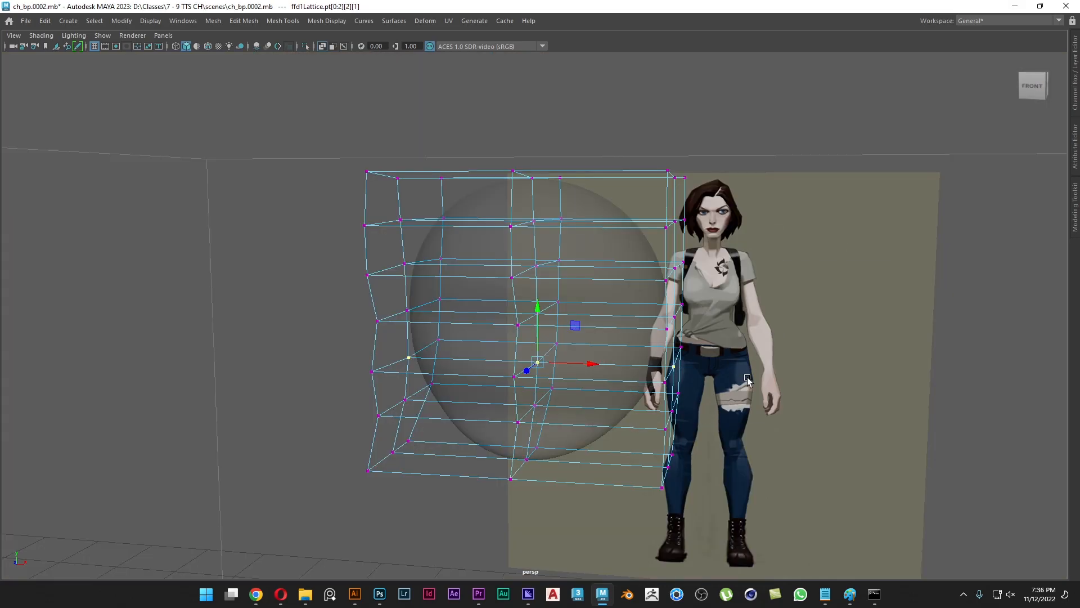
pyautogui.click(322, 47)
pyautogui.keyDown('alt'); pyautogui.moveTo(728, 356); pyautogui.dragTo(767, 380); pyautogui.keyUp('alt')
pyautogui.press('space')
pyautogui.moveTo(720, 327); pyautogui.dragTo(722, 357)
pyautogui.keyDown('alt'); pyautogui.moveTo(551, 275); pyautogui.dragTo(551, 316, button='middle'); pyautogui.keyUp('alt')
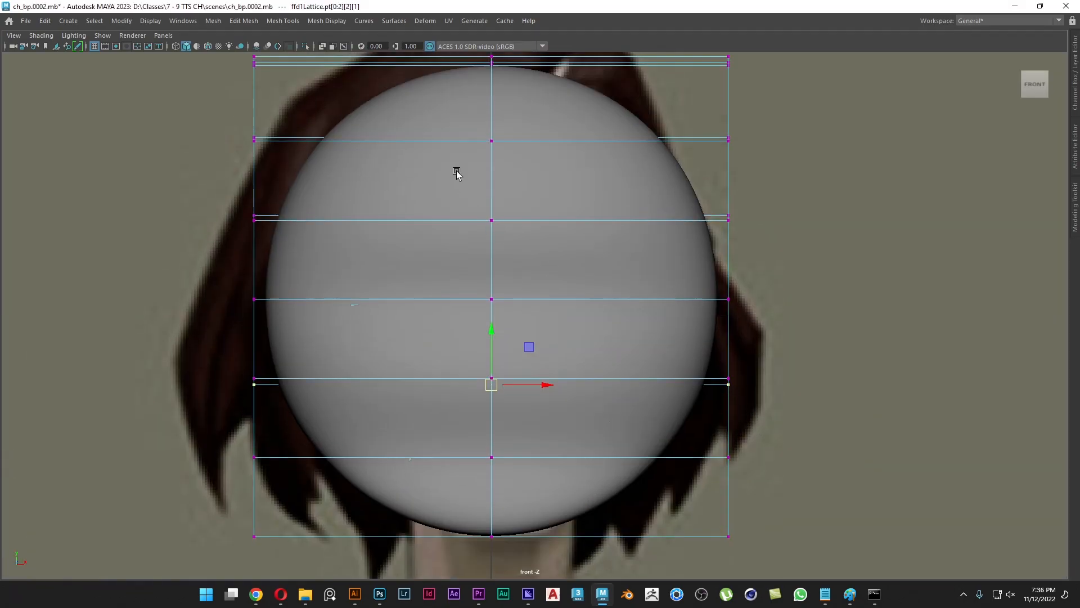
# Step: Restore X-ray display in the front view and paste a screenshot of the whole head into Paint
pyautogui.click(322, 46)
pyautogui.keyDown('alt'); pyautogui.moveTo(618, 289); pyautogui.dragTo(612, 378, button='middle'); pyautogui.keyUp('alt')
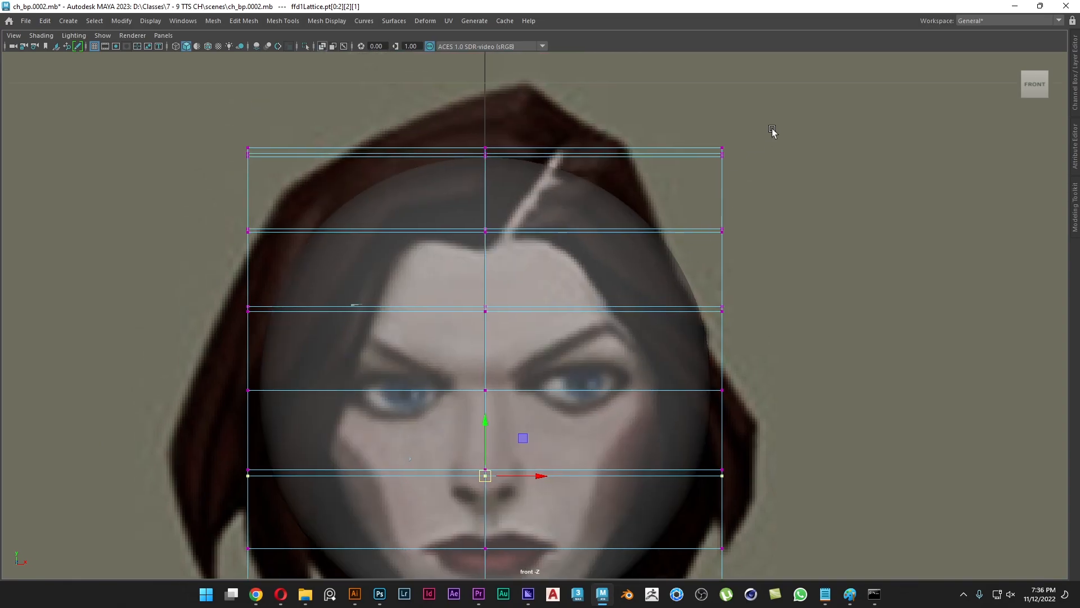
pyautogui.scroll(-3, 623, 259)
pyautogui.keyDown('alt'); pyautogui.moveTo(707, 329); pyautogui.dragTo(703, 280, button='middle'); pyautogui.keyUp('alt')
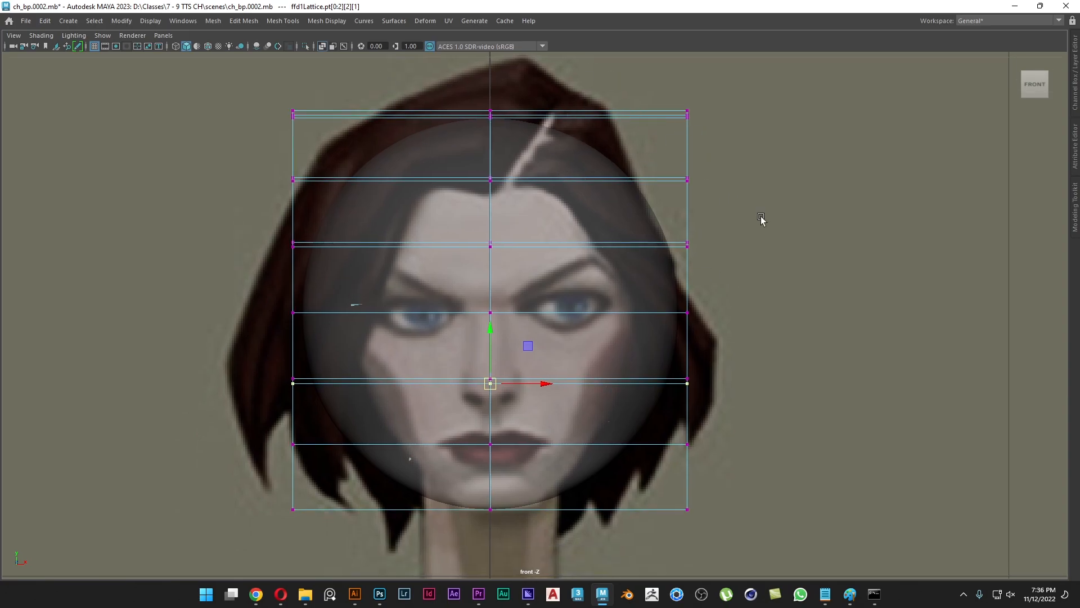
pyautogui.press('Print')
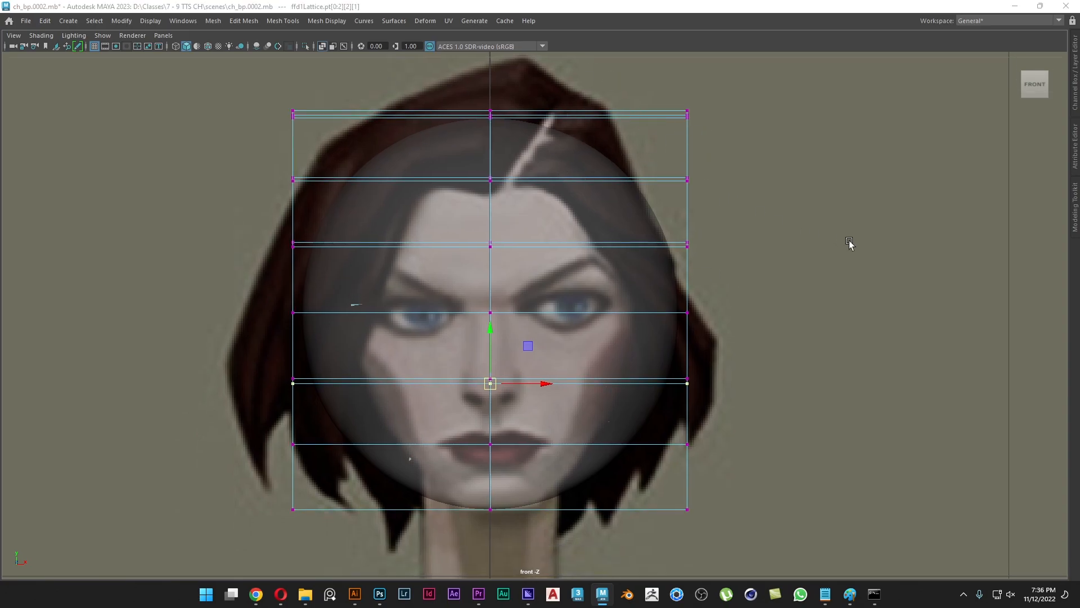
pyautogui.hotkey('alt', 'Tab')
pyautogui.hotkey('ctrl', 'v')
pyautogui.press('Escape')
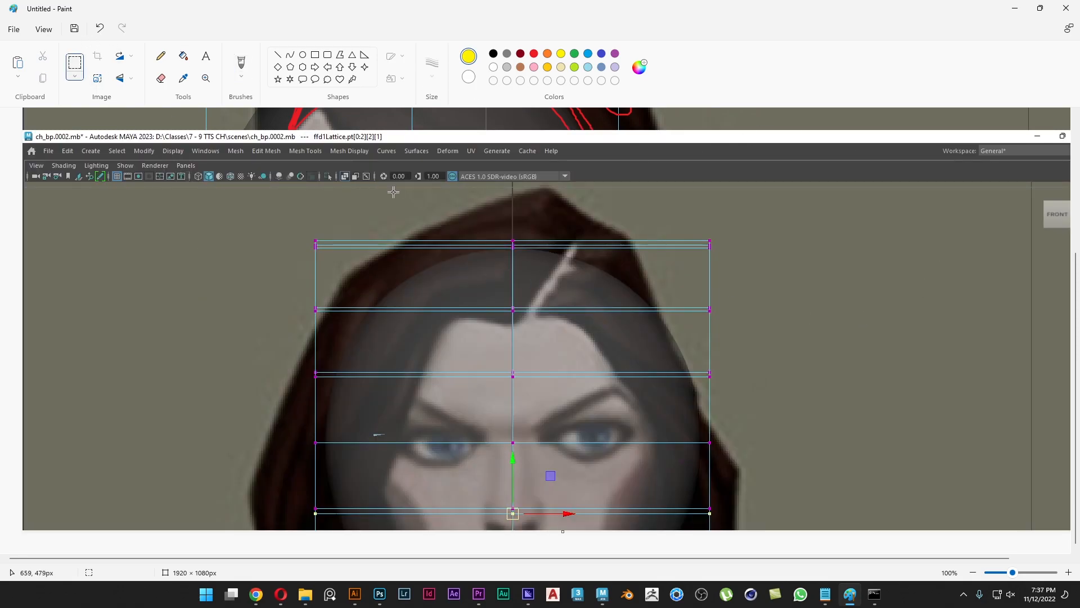
pyautogui.hotkey('ctrl', 'v')
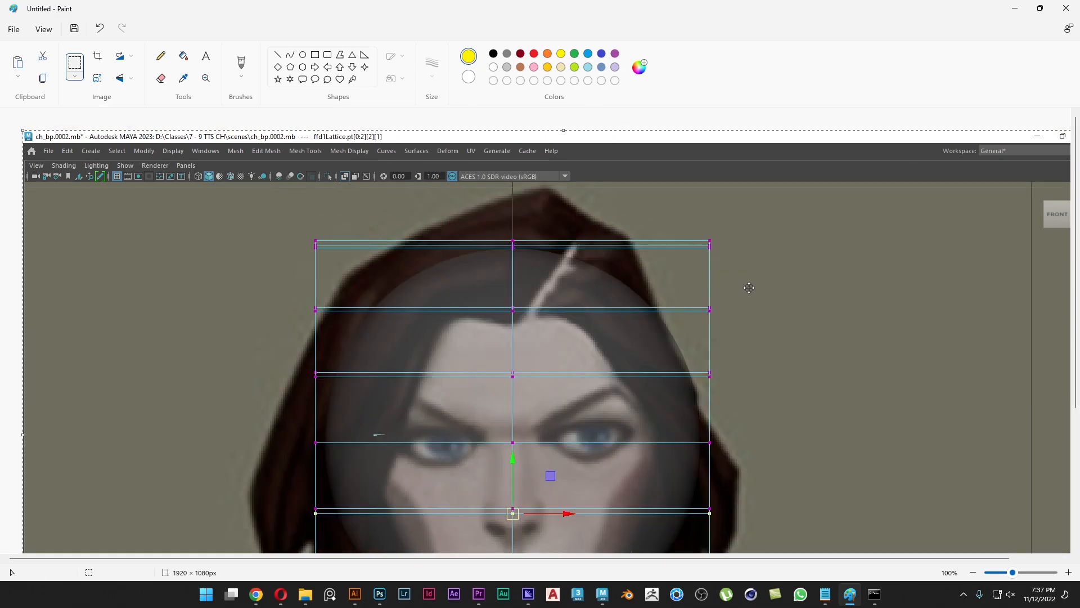
pyautogui.scroll(-2, 749, 287)
pyautogui.click(942, 291)
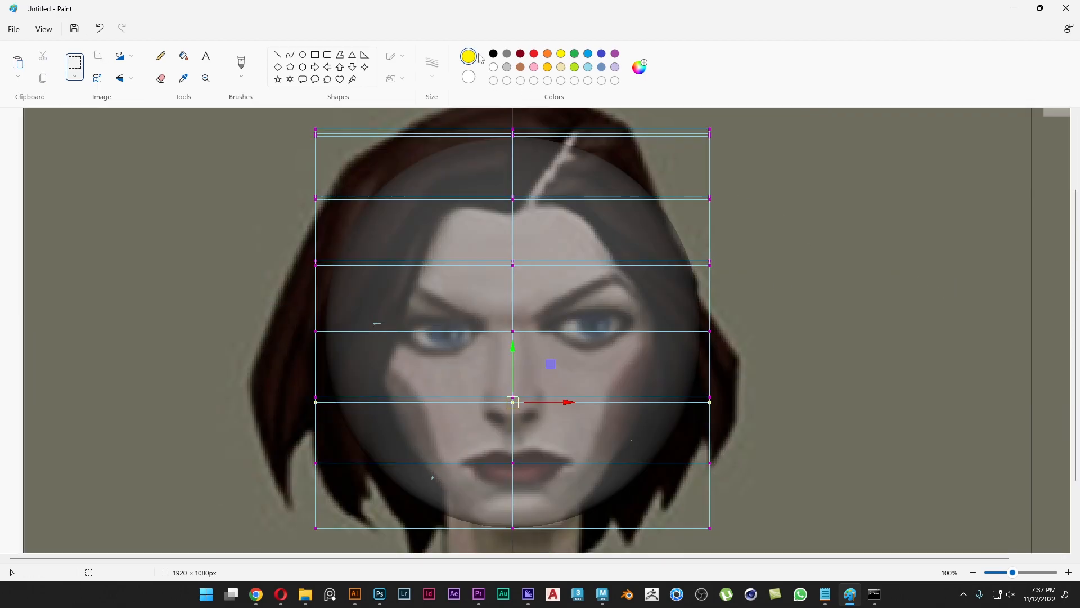
# Step: Brush yellow horizontal strokes across the top of the sphere and vertical strokes down its centre line
pyautogui.click(242, 63)
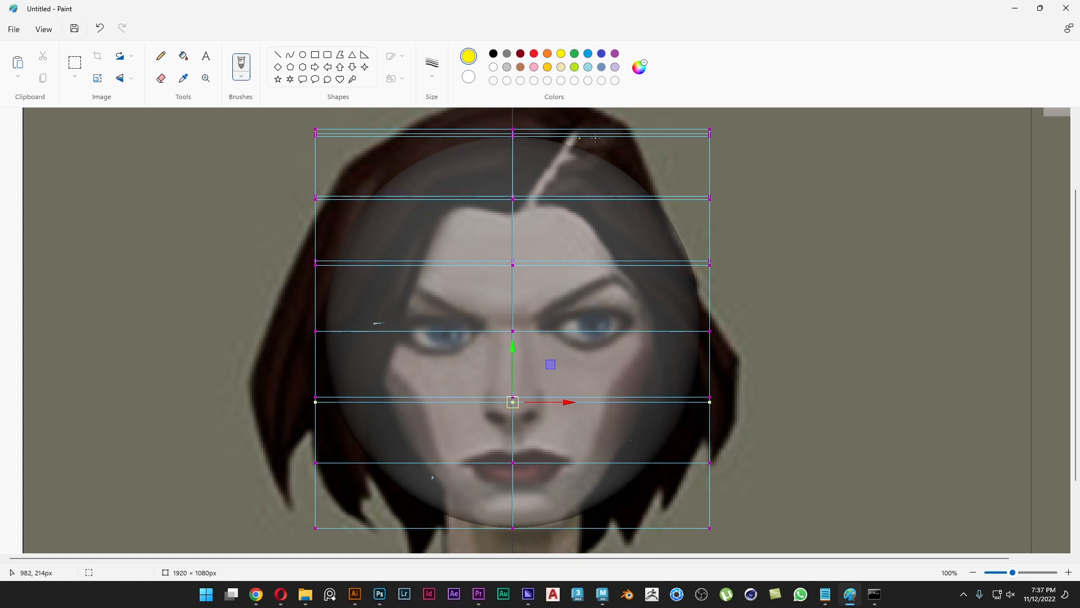
pyautogui.moveTo(545, 120); pyautogui.dragTo(518, 266)
pyautogui.hotkey('ctrl', 'z')
pyautogui.scroll(2, 572, 160)
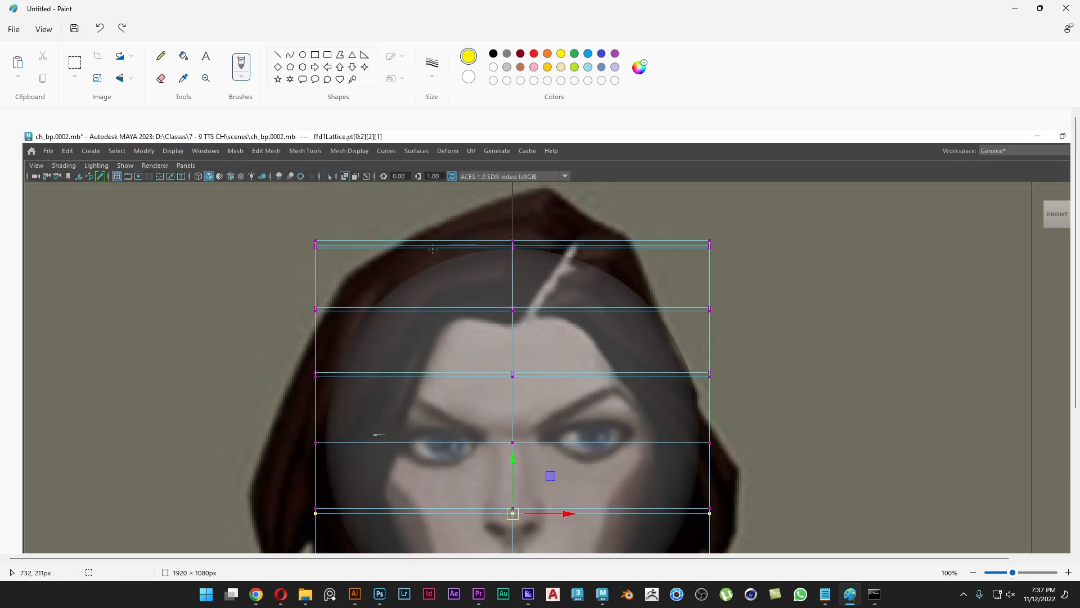
pyautogui.moveTo(427, 250)
pyautogui.mouseDown()
pyautogui.moveTo(619, 248)
pyautogui.moveTo(431, 260)
pyautogui.mouseUp()
pyautogui.moveTo(515, 253); pyautogui.dragTo(515, 332)
pyautogui.moveTo(514, 232)
pyautogui.mouseDown()
pyautogui.moveTo(517, 334)
pyautogui.moveTo(523, 236)
pyautogui.mouseUp()
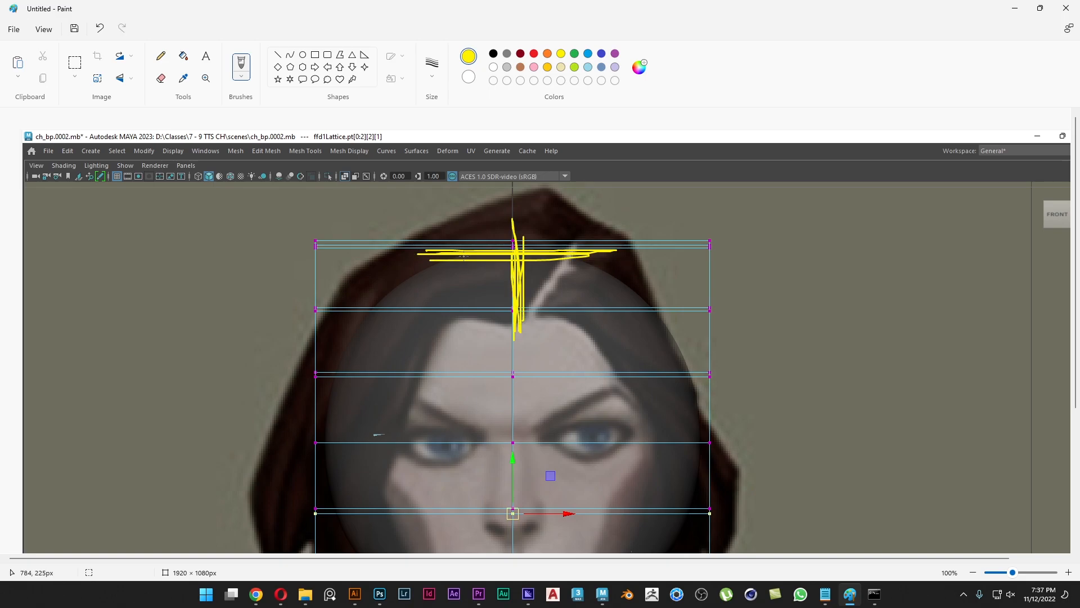
# Step: Outline the left side of the head from crown to chin with straight and curved yellow strokes
pyautogui.moveTo(433, 244); pyautogui.dragTo(351, 353)
pyautogui.scroll(-2, 466, 349)
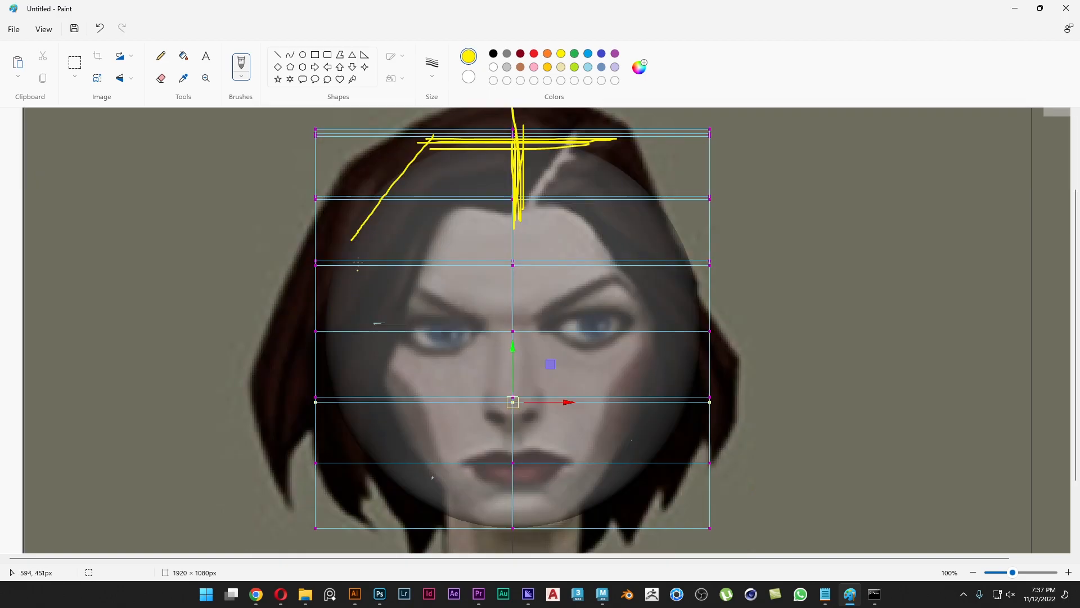
pyautogui.moveTo(432, 136)
pyautogui.mouseDown()
pyautogui.moveTo(333, 265)
pyautogui.moveTo(332, 387)
pyautogui.moveTo(466, 497)
pyautogui.mouseUp()
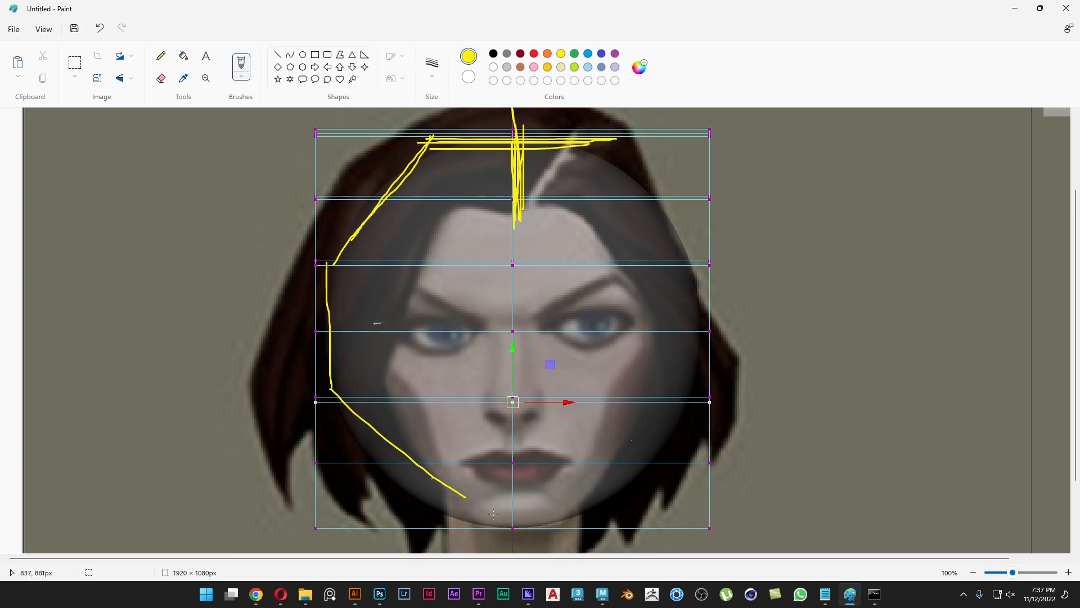
pyautogui.moveTo(432, 137)
pyautogui.mouseDown()
pyautogui.moveTo(338, 295)
pyautogui.moveTo(388, 453)
pyautogui.moveTo(481, 517)
pyautogui.mouseUp()
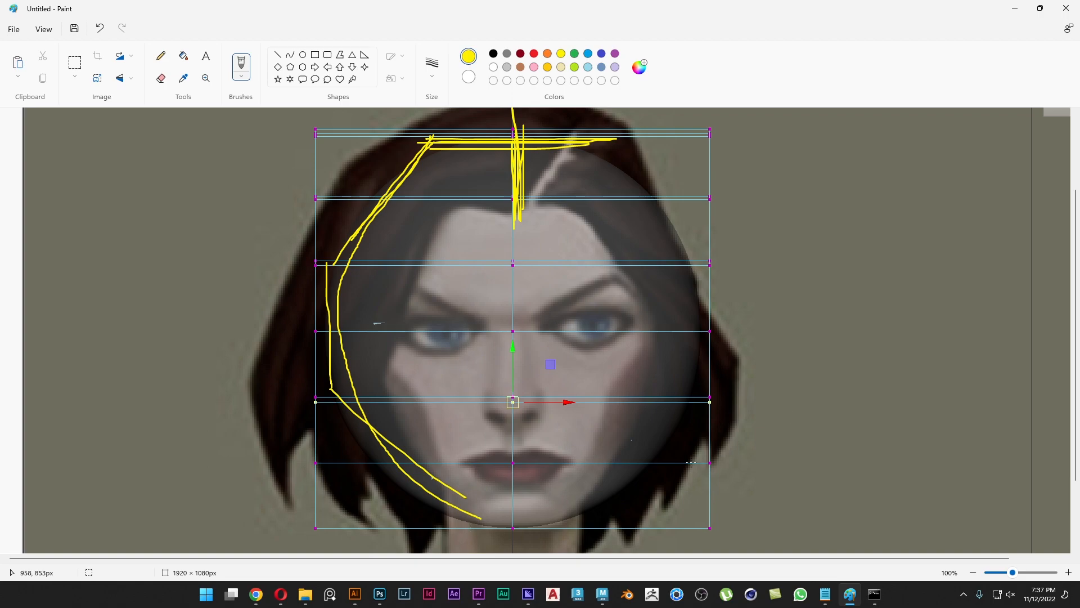
# Step: Draw a letter S beside the head and trace S-shaped contours down both sides of the face
pyautogui.moveTo(939, 177)
pyautogui.mouseDown()
pyautogui.moveTo(934, 262)
pyautogui.moveTo(876, 325)
pyautogui.mouseUp()
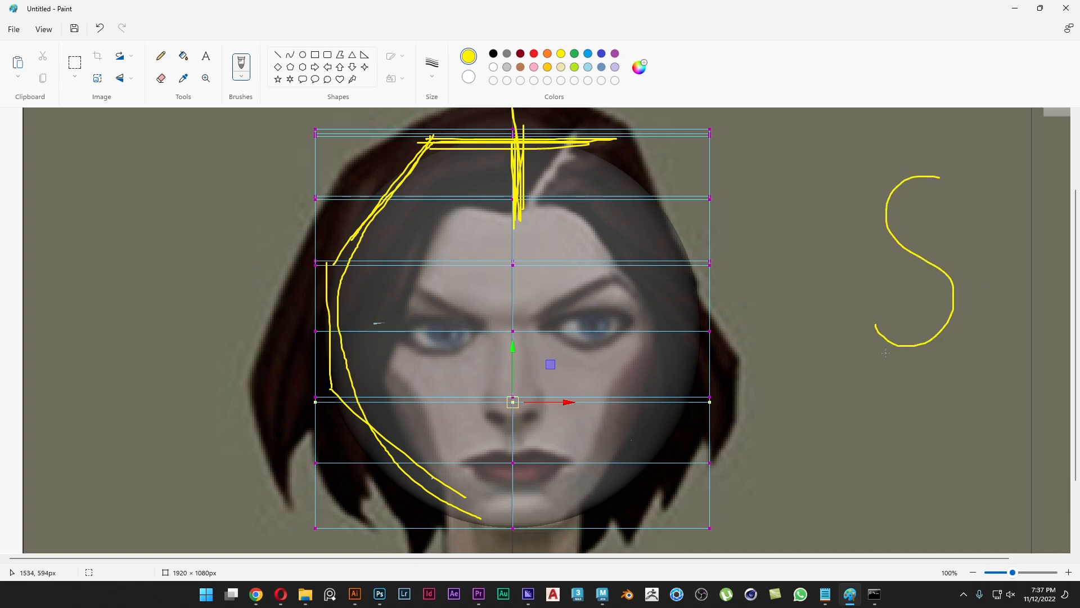
pyautogui.moveTo(434, 141)
pyautogui.mouseDown()
pyautogui.moveTo(408, 165)
pyautogui.moveTo(344, 278)
pyautogui.moveTo(442, 526)
pyautogui.mouseUp()
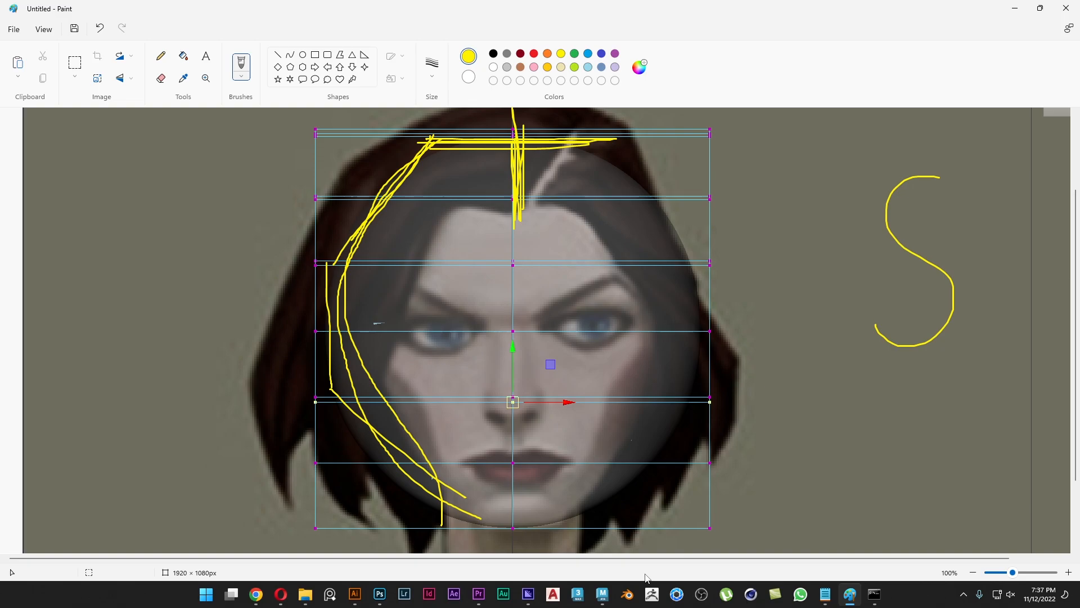
pyautogui.moveTo(574, 136)
pyautogui.mouseDown()
pyautogui.moveTo(638, 170)
pyautogui.moveTo(629, 362)
pyautogui.moveTo(582, 509)
pyautogui.mouseUp()
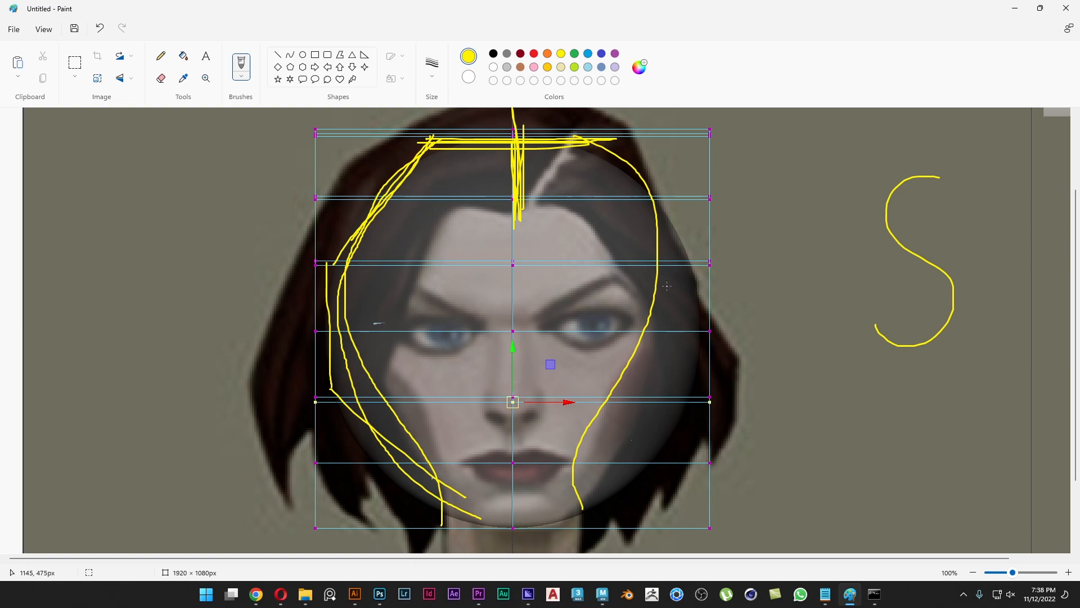
# Step: Switch back to Maya and scale the two uppermost lattice rows inward in width
pyautogui.hotkey('alt', 'Tab')
pyautogui.moveTo(759, 89); pyautogui.dragTo(228, 155)
pyautogui.click(542, 115)
pyautogui.moveTo(852, 197); pyautogui.dragTo(792, 195, button='middle')
pyautogui.moveTo(803, 167); pyautogui.dragTo(251, 219)
pyautogui.moveTo(978, 344)
pyautogui.mouseDown(button='middle')
pyautogui.moveTo(957, 344)
pyautogui.moveTo(971, 343)
pyautogui.mouseUp(button='middle')
# Step: Scale the brow and eye lattice rows narrower to fit the sides of the head
pyautogui.press('w')
pyautogui.moveTo(888, 241); pyautogui.dragTo(257, 277)
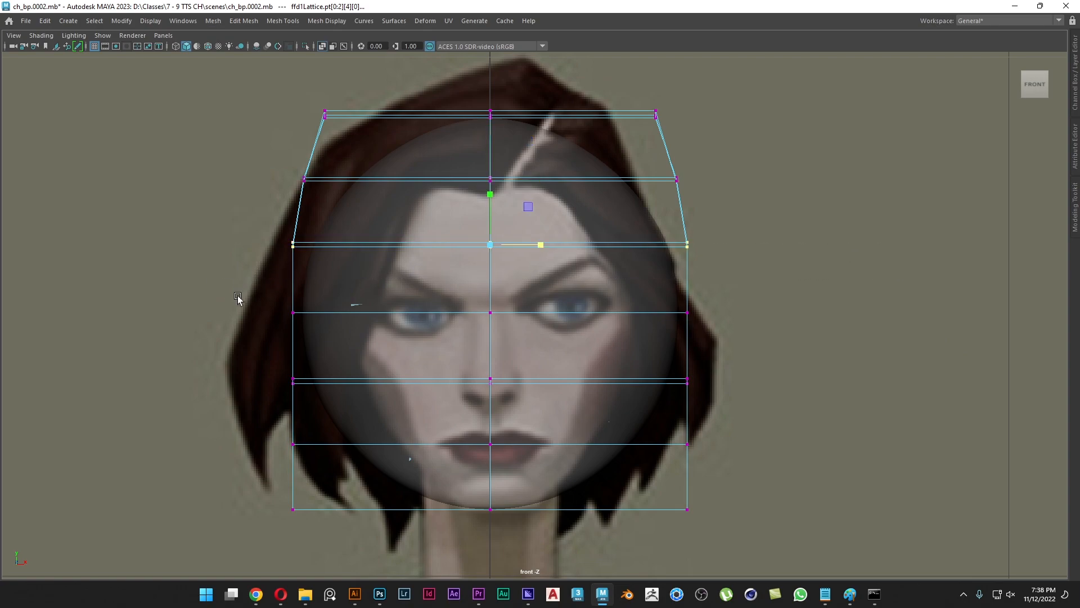
pyautogui.moveTo(149, 338)
pyautogui.mouseDown(button='middle')
pyautogui.moveTo(164, 337)
pyautogui.moveTo(138, 336)
pyautogui.mouseUp(button='middle')
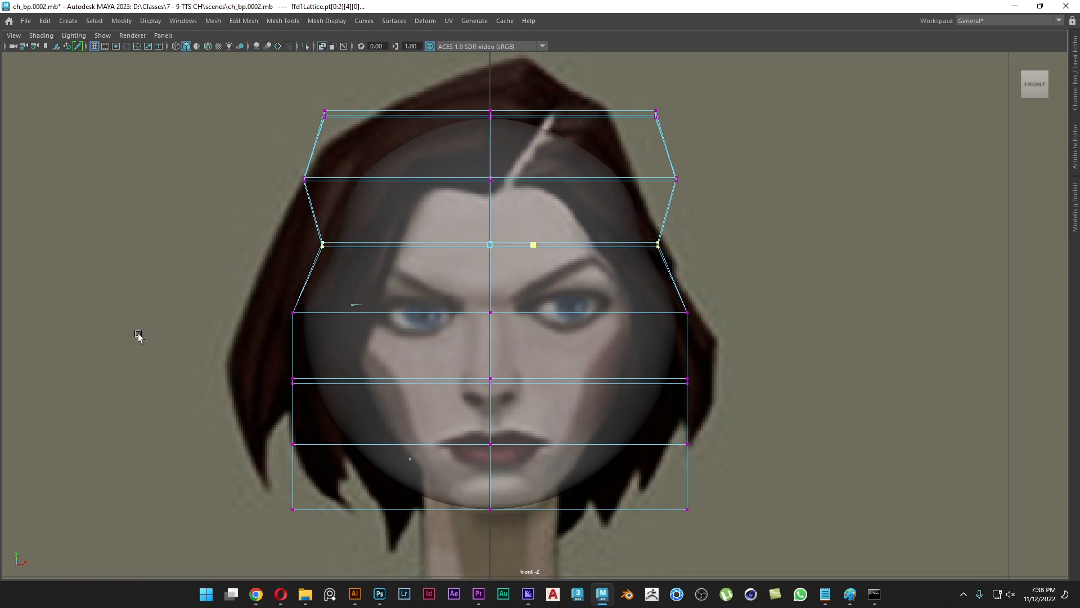
pyautogui.moveTo(138, 305); pyautogui.dragTo(757, 343)
pyautogui.moveTo(936, 374); pyautogui.dragTo(924, 379, button='middle')
# Step: Scale the nose and mouth lattice rows inward to follow the cheeks and jaw
pyautogui.press('w')
pyautogui.moveTo(806, 351); pyautogui.dragTo(84, 423)
pyautogui.moveTo(46, 433); pyautogui.dragTo(29, 432, button='middle')
pyautogui.press('w')
pyautogui.moveTo(213, 428); pyautogui.dragTo(726, 460)
pyautogui.moveTo(886, 480); pyautogui.dragTo(850, 491, button='middle')
# Step: Narrow the bottom lattice row around the chin and lower it slightly
pyautogui.moveTo(233, 474); pyautogui.dragTo(752, 535)
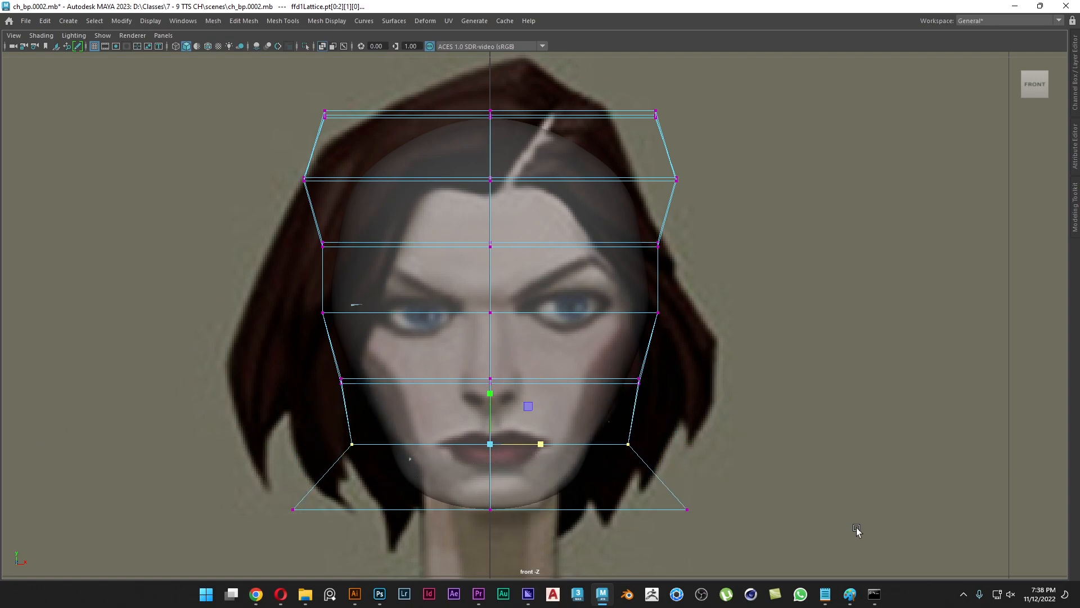
pyautogui.moveTo(889, 526); pyautogui.dragTo(807, 550, button='middle')
pyautogui.press('w')
pyautogui.moveTo(492, 475); pyautogui.dragTo(492, 478)
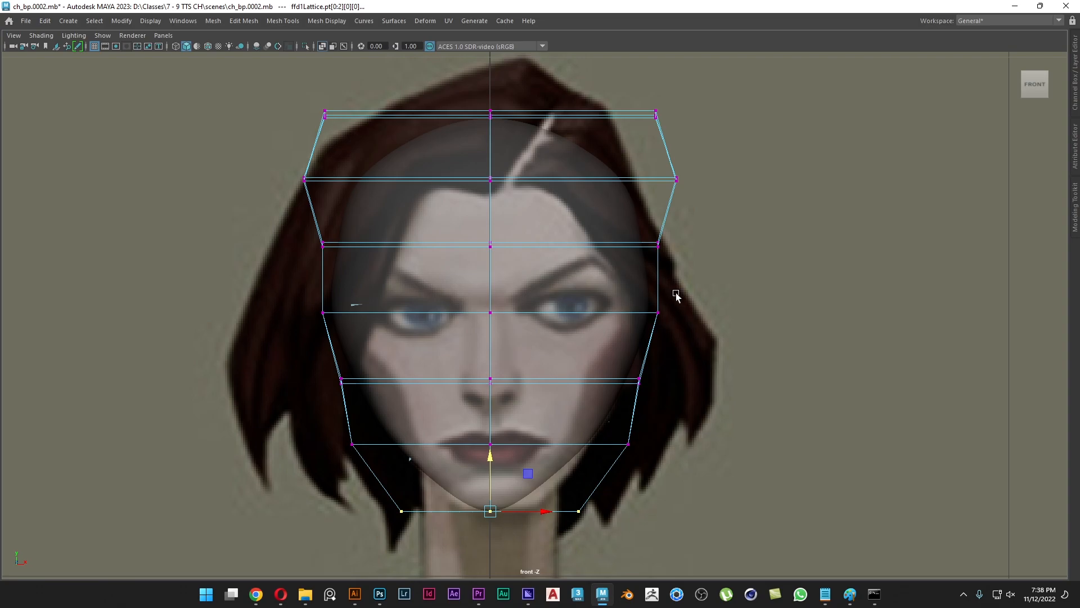
# Step: Raise the outer lattice points of the top row on both sides of the crown
pyautogui.keyDown('alt'); pyautogui.moveTo(736, 179); pyautogui.dragTo(739, 217, button='middle'); pyautogui.keyUp('alt')
pyautogui.moveTo(729, 112); pyautogui.dragTo(647, 164)
pyautogui.keyDown('shift'); pyautogui.moveTo(319, 125); pyautogui.dragTo(366, 174); pyautogui.keyUp('shift')
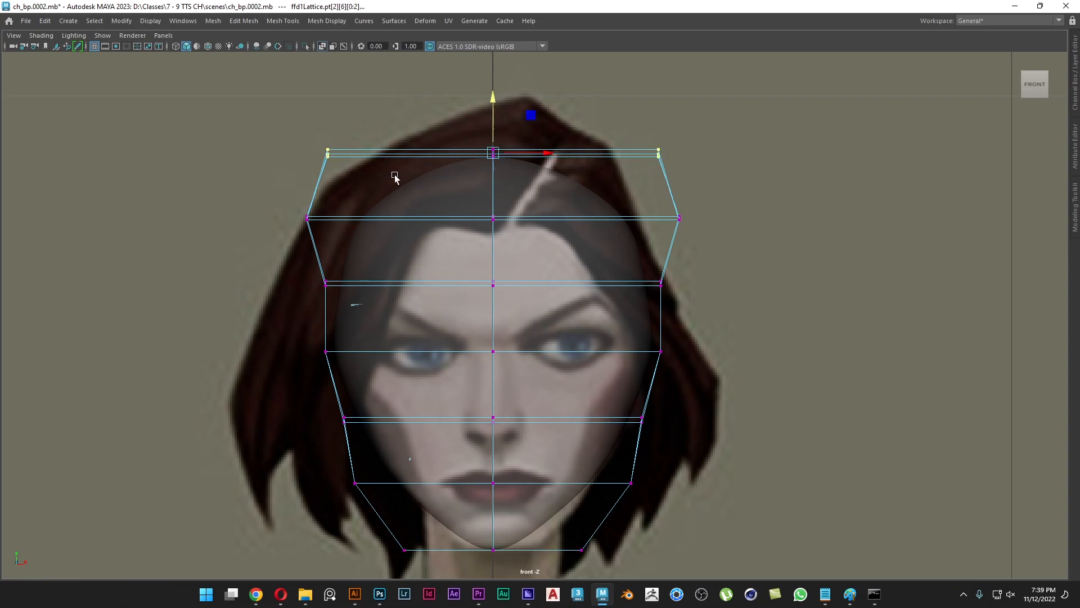
pyautogui.moveTo(493, 119); pyautogui.dragTo(494, 105)
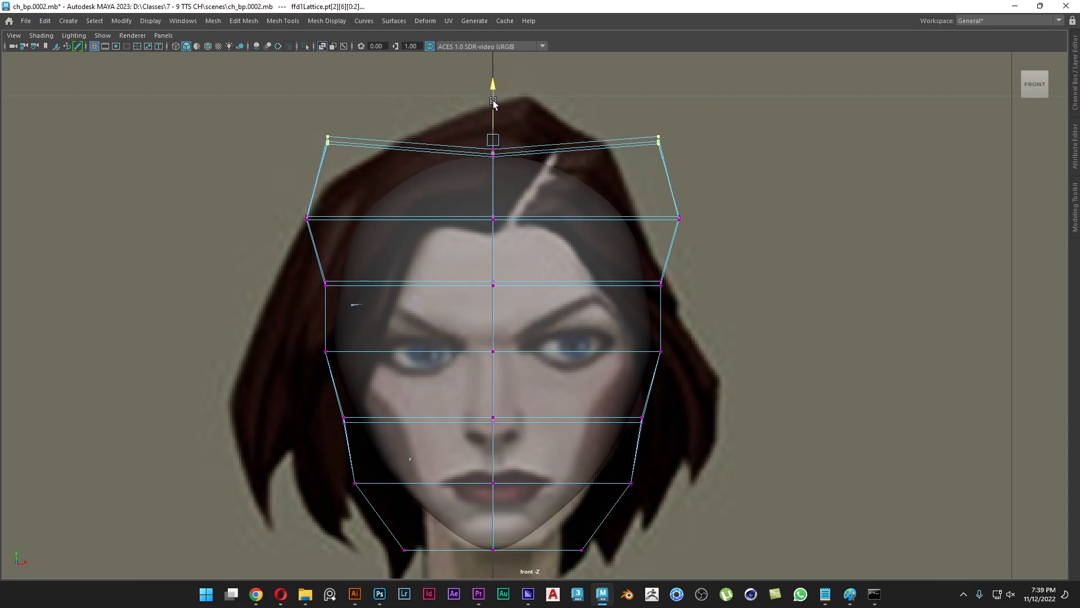
pyautogui.hotkey('ctrl', 'z')
# Step: Narrow the outer lattice points of the two uppermost rows and clear the selection
pyautogui.press('w')
pyautogui.moveTo(803, 204); pyautogui.dragTo(633, 249)
pyautogui.moveTo(782, 256); pyautogui.dragTo(778, 258, button='middle')
pyautogui.press('w')
pyautogui.keyDown('alt'); pyautogui.moveTo(791, 332); pyautogui.dragTo(792, 325, button='middle'); pyautogui.keyUp('alt')
pyautogui.click(792, 325)
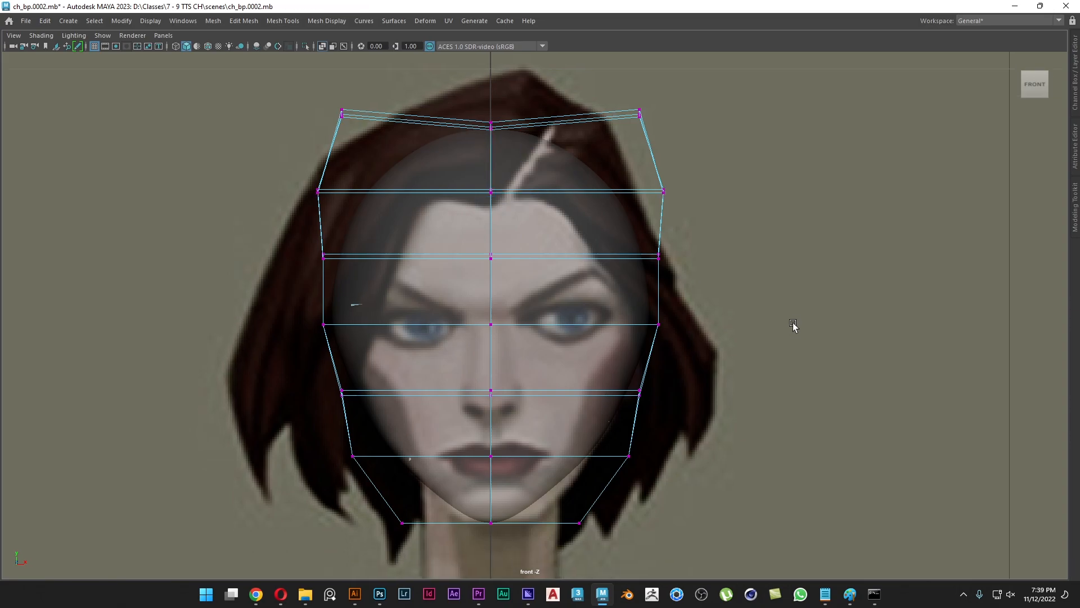
# Step: Open a new Chrome window and search Google for "3d skull for study"
pyautogui.rightClick(257, 594)
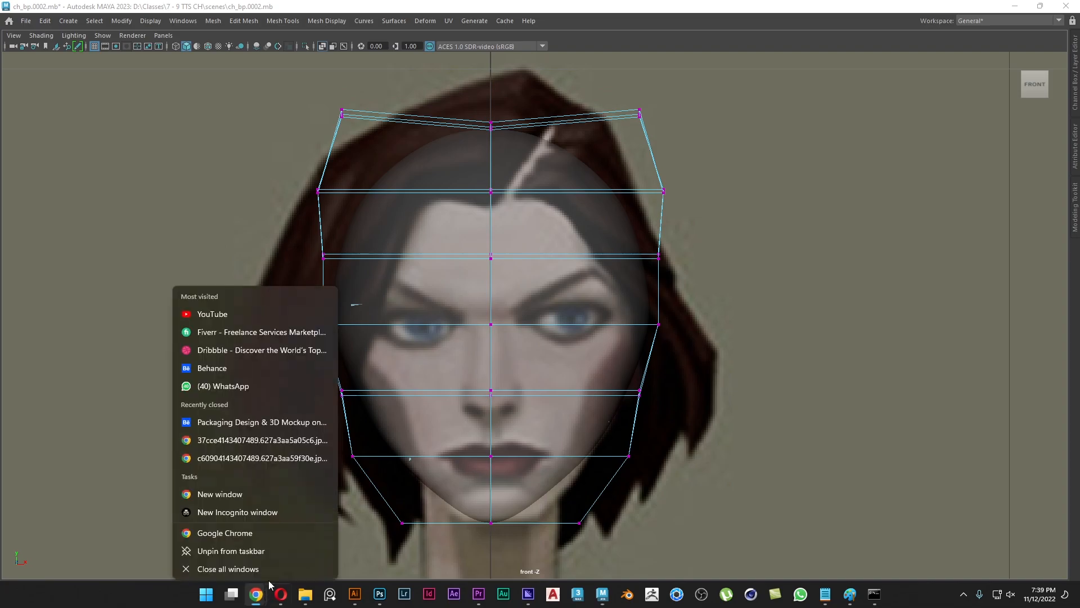
pyautogui.click(265, 530)
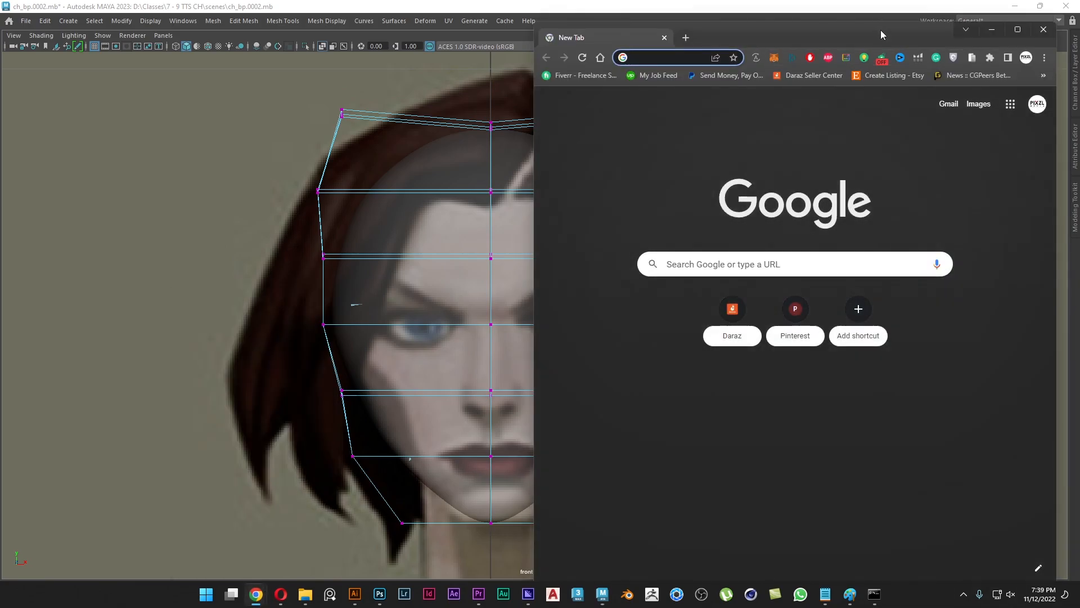
pyautogui.moveTo(880, 29); pyautogui.dragTo(886, 15)
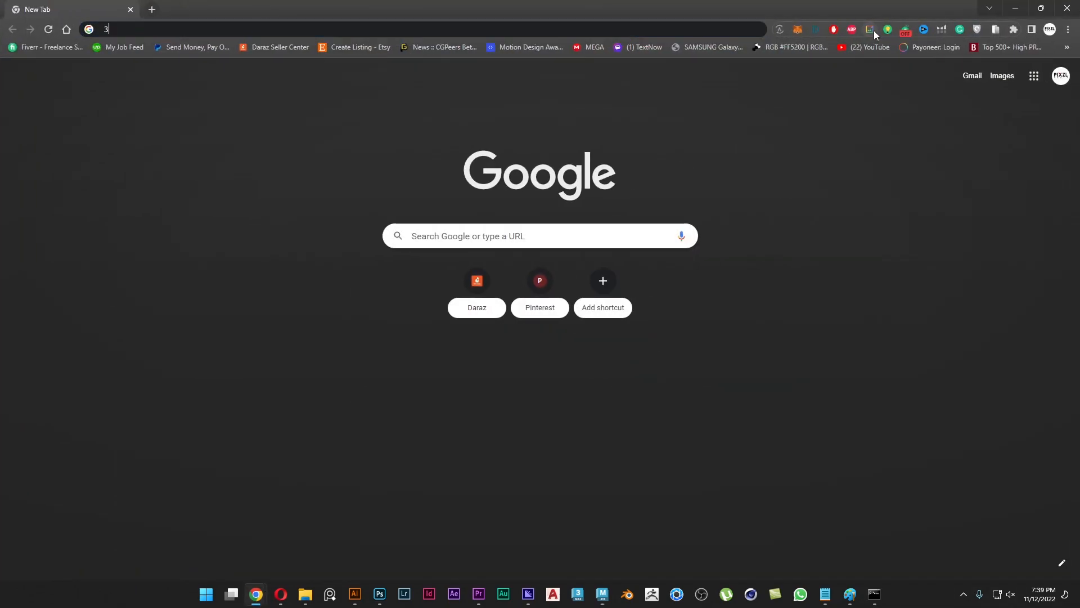
pyautogui.write('3d skull')
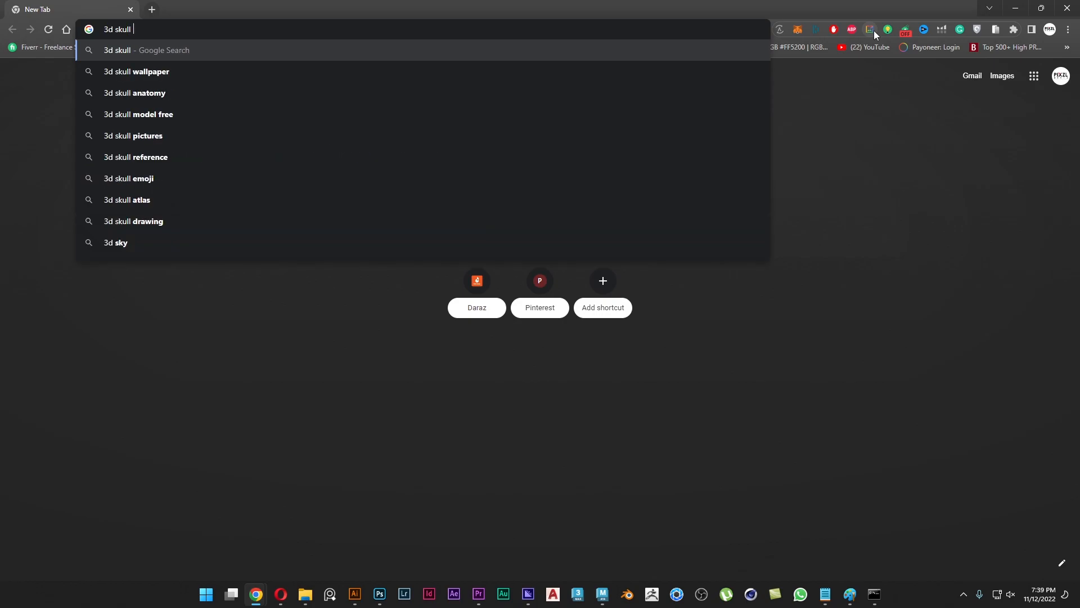
pyautogui.write(' for study')
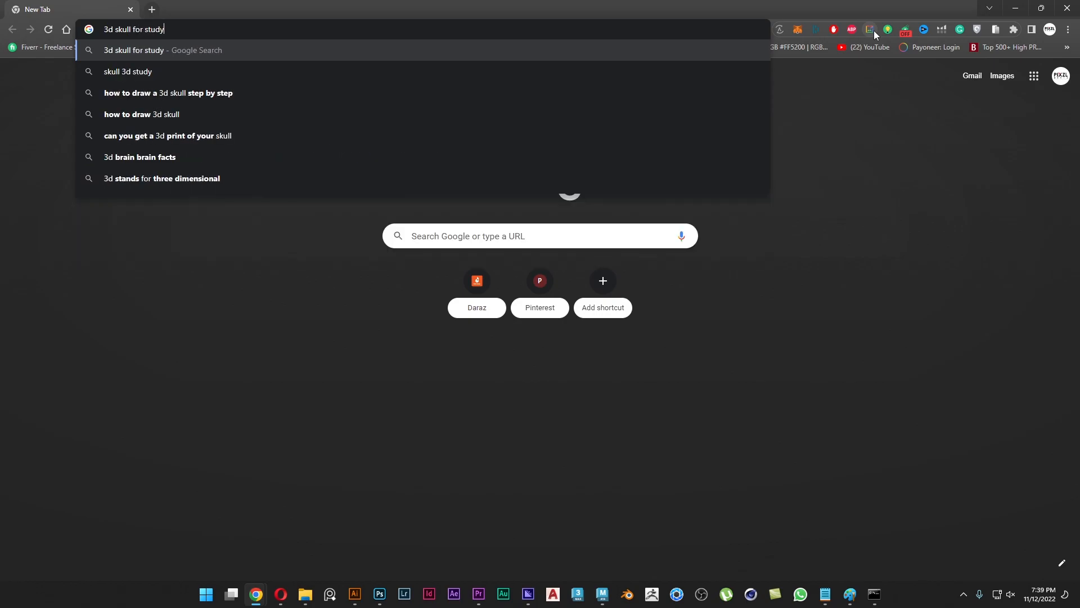
pyautogui.press('Return')
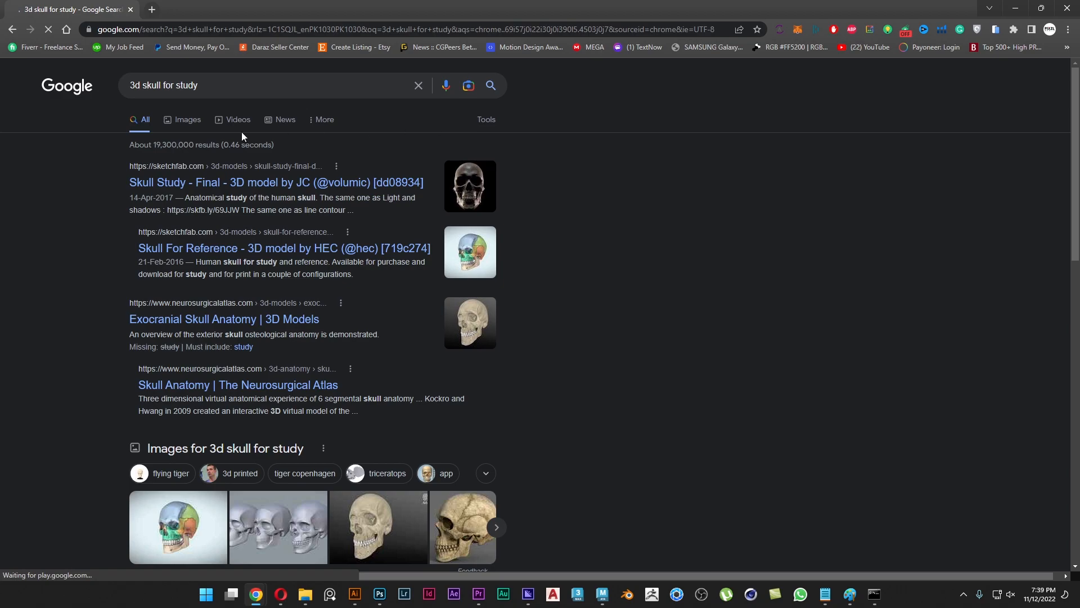
# Step: Open the Pinterest and Behance skull sheets from the image results in separate tabs and examine the Behance views
pyautogui.click(177, 116)
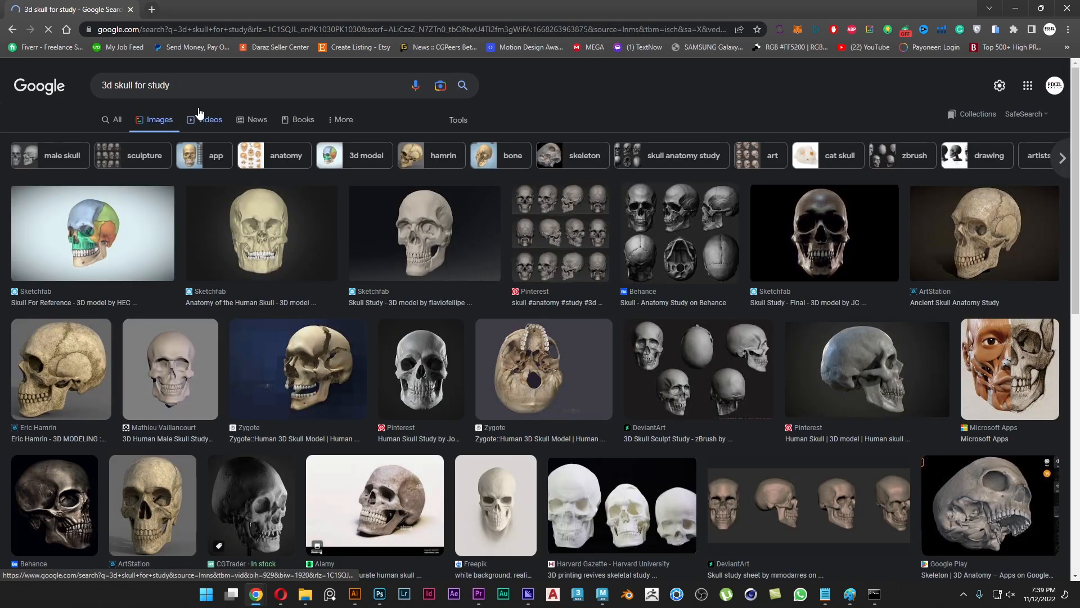
pyautogui.middleClick(567, 226)
pyautogui.middleClick(669, 225)
pyautogui.click(217, 9)
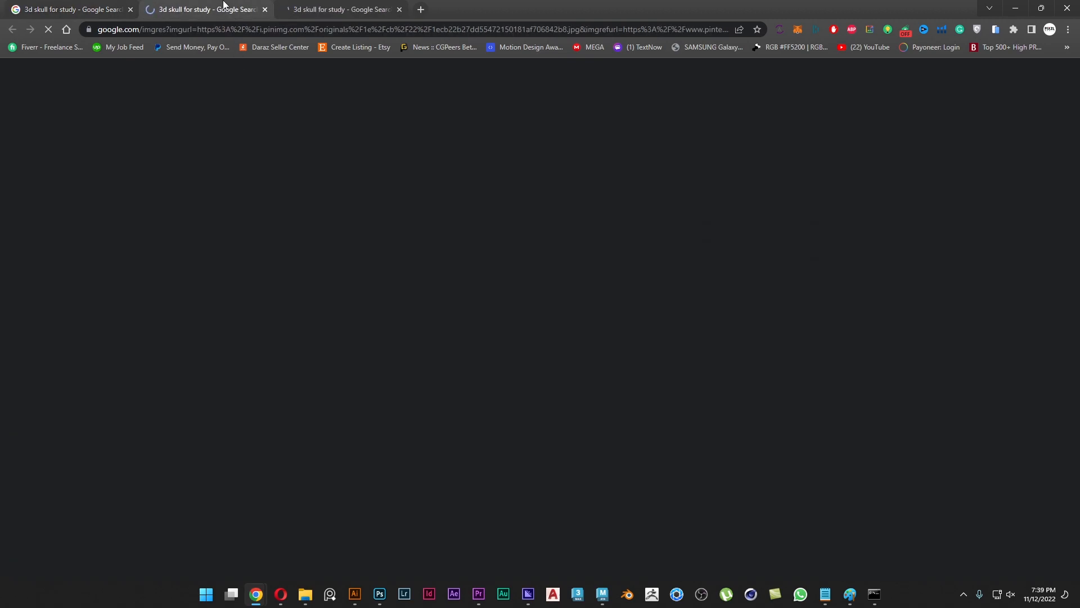
pyautogui.click(340, 7)
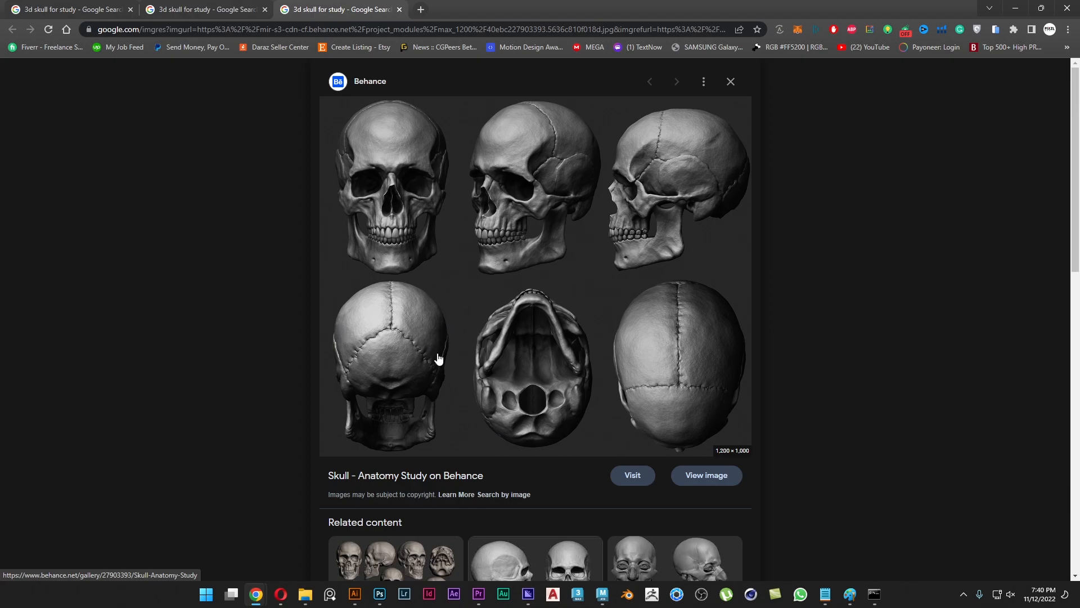
# Step: Switch back to Maya, return the lattice to object mode, and show the head in perspective view with X-Ray shading off
pyautogui.hotkey('alt', 'Tab')
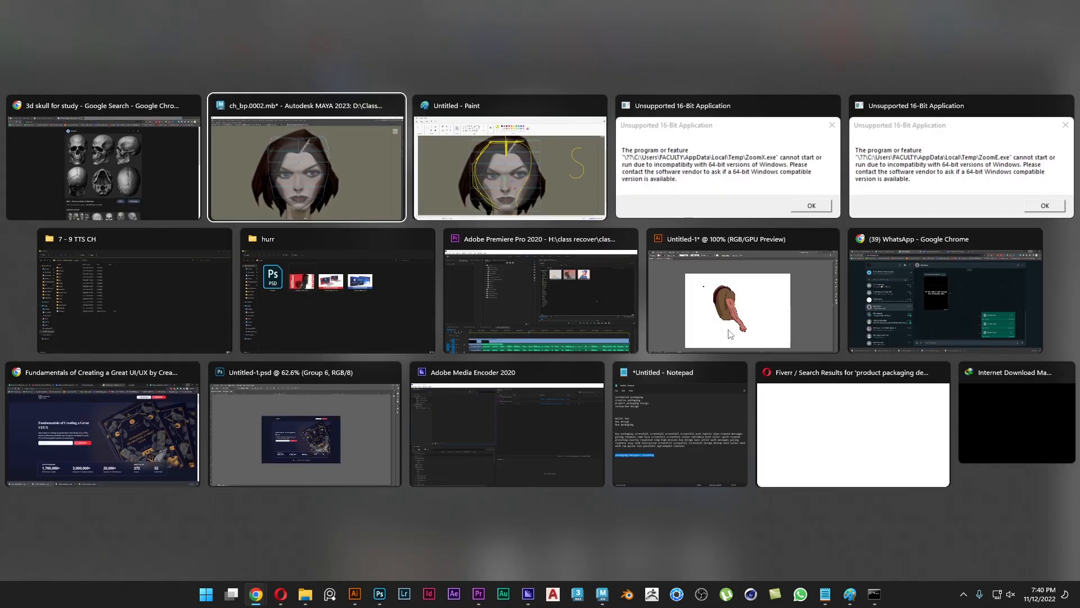
pyautogui.moveTo(658, 257); pyautogui.dragTo(698, 236, button='right')
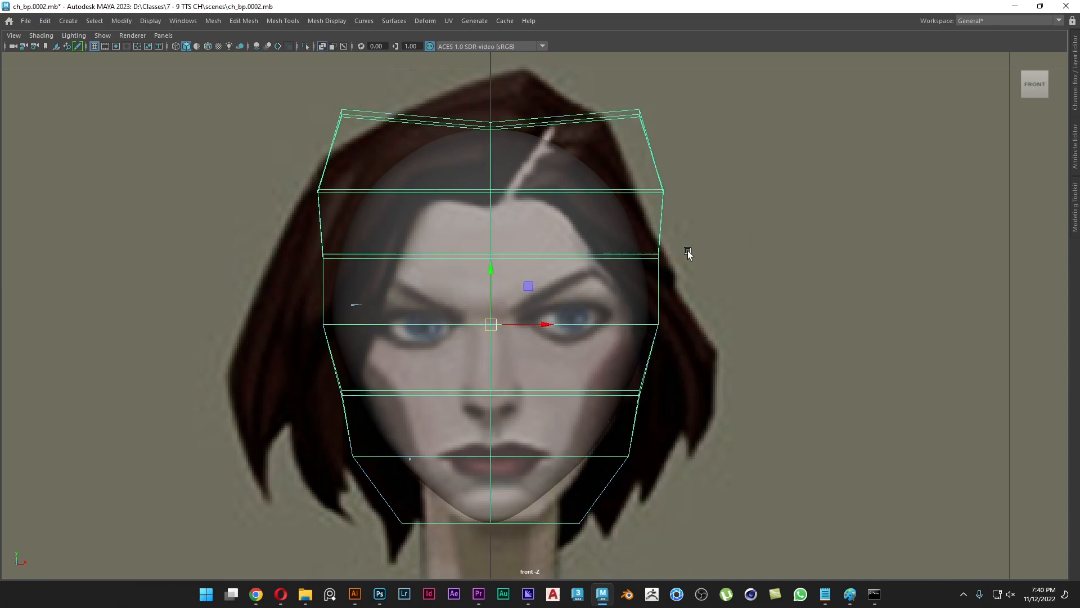
pyautogui.press('space')
pyautogui.moveTo(685, 268); pyautogui.dragTo(684, 247)
pyautogui.keyDown('alt'); pyautogui.moveTo(690, 331); pyautogui.dragTo(576, 426); pyautogui.keyUp('alt')
pyautogui.click(324, 47)
pyautogui.click(661, 391)
pyautogui.moveTo(660, 393)
pyautogui.keyDown('alt'); pyautogui.mouseDown()
pyautogui.moveTo(747, 371)
pyautogui.moveTo(812, 390)
pyautogui.moveTo(890, 357)
pyautogui.moveTo(769, 432)
pyautogui.moveTo(702, 445)
pyautogui.moveTo(736, 434)
pyautogui.moveTo(695, 400)
pyautogui.mouseUp(); pyautogui.keyUp('alt')
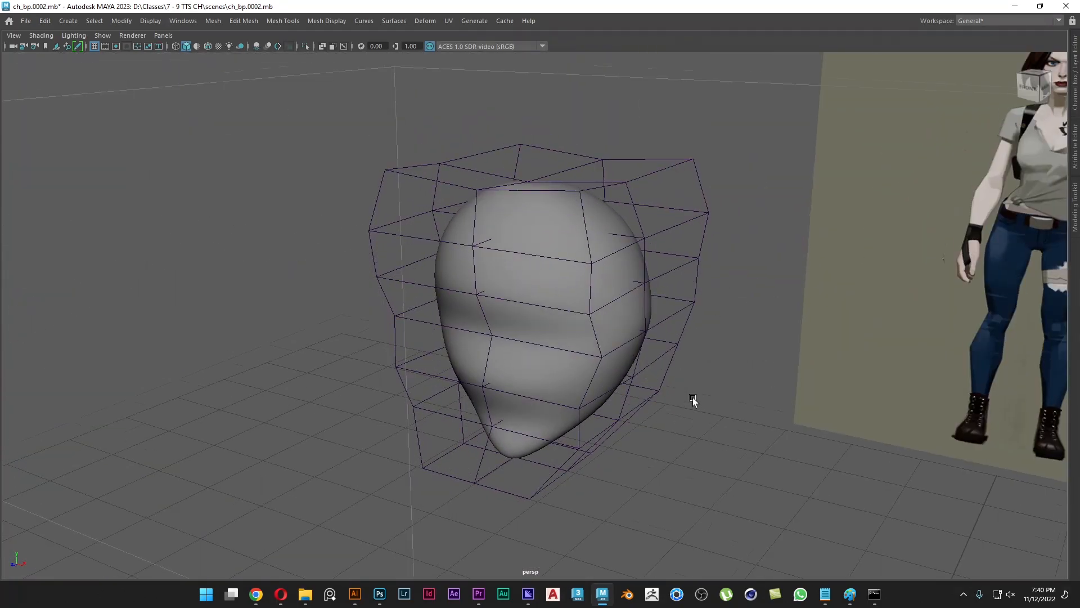
# Step: Raise the centre lattice point on top of the crown slightly and shift it toward the back of the head
pyautogui.moveTo(570, 166); pyautogui.dragTo(545, 134, button='right')
pyautogui.moveTo(595, 161); pyautogui.dragTo(582, 137, button='right')
pyautogui.click(524, 182)
pyautogui.click(581, 167)
pyautogui.click(523, 183)
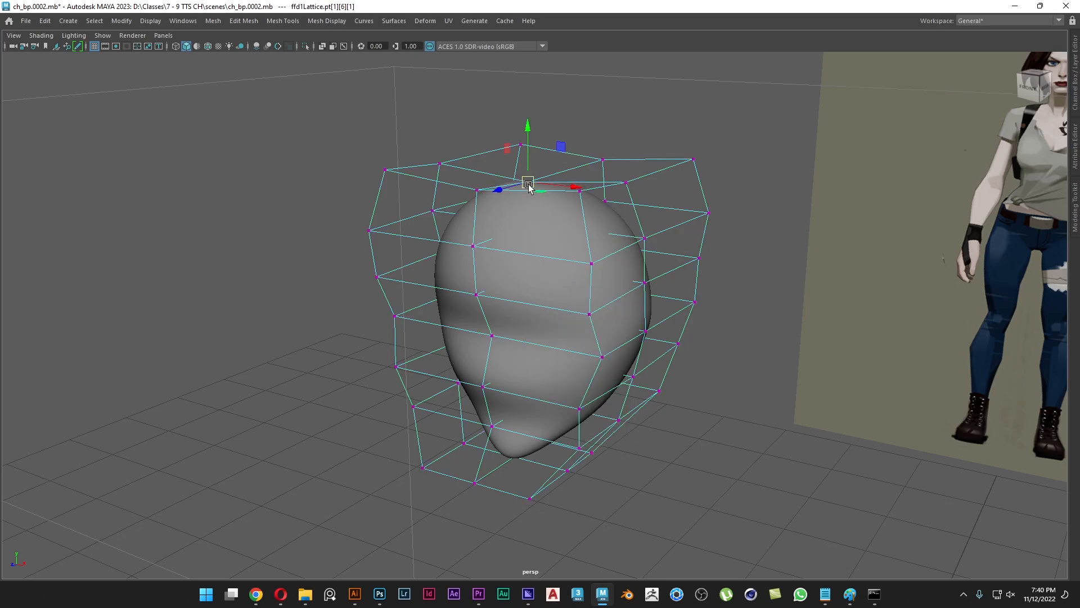
pyautogui.moveTo(533, 160)
pyautogui.mouseDown()
pyautogui.moveTo(534, 125)
pyautogui.moveTo(534, 147)
pyautogui.mouseUp()
pyautogui.keyDown('alt'); pyautogui.moveTo(605, 248); pyautogui.dragTo(724, 218); pyautogui.keyUp('alt')
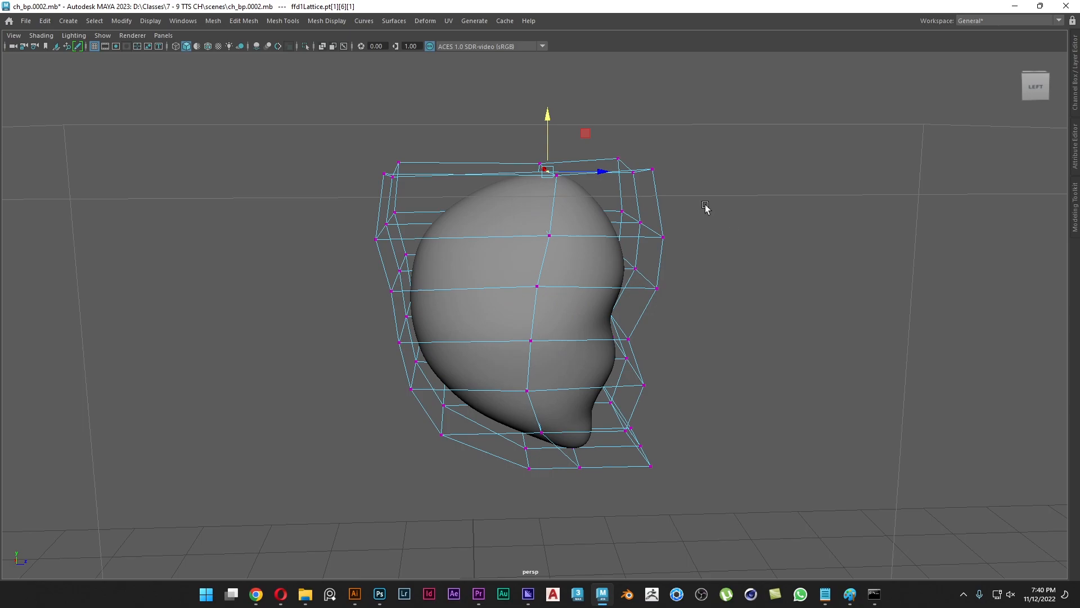
pyautogui.moveTo(582, 134); pyautogui.dragTo(554, 135)
pyautogui.keyDown('alt'); pyautogui.moveTo(622, 205); pyautogui.dragTo(613, 217); pyautogui.keyUp('alt')
pyautogui.keyDown('alt'); pyautogui.moveTo(667, 193); pyautogui.dragTo(646, 196); pyautogui.keyUp('alt')
# Step: Leave lattice point editing, clear the selection and check the head shape from the front
pyautogui.click(635, 179)
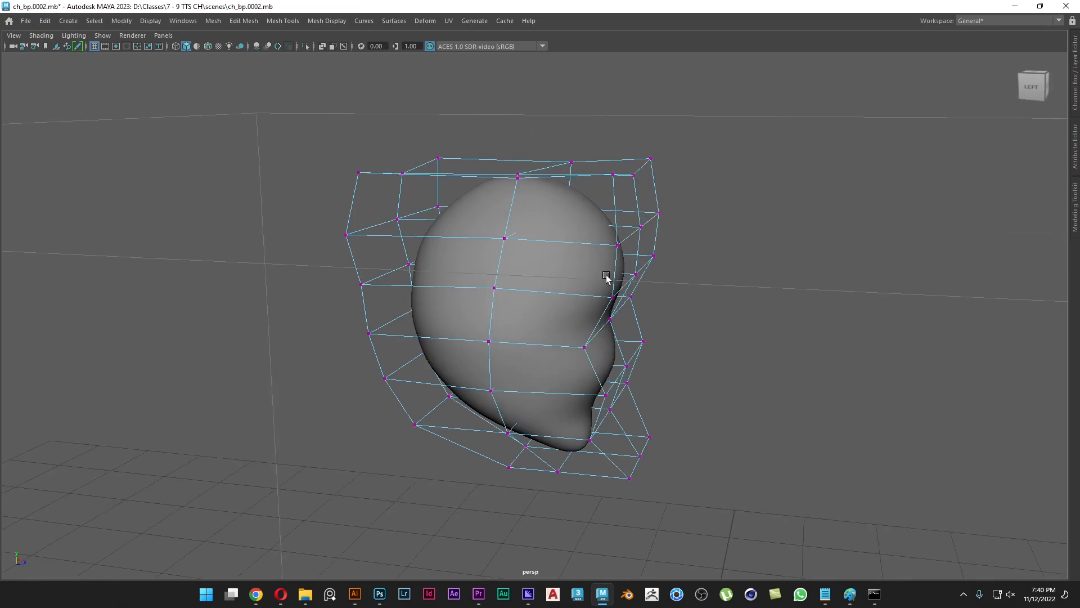
pyautogui.click(636, 177)
pyautogui.keyDown('alt'); pyautogui.moveTo(591, 284); pyautogui.dragTo(521, 315); pyautogui.keyUp('alt')
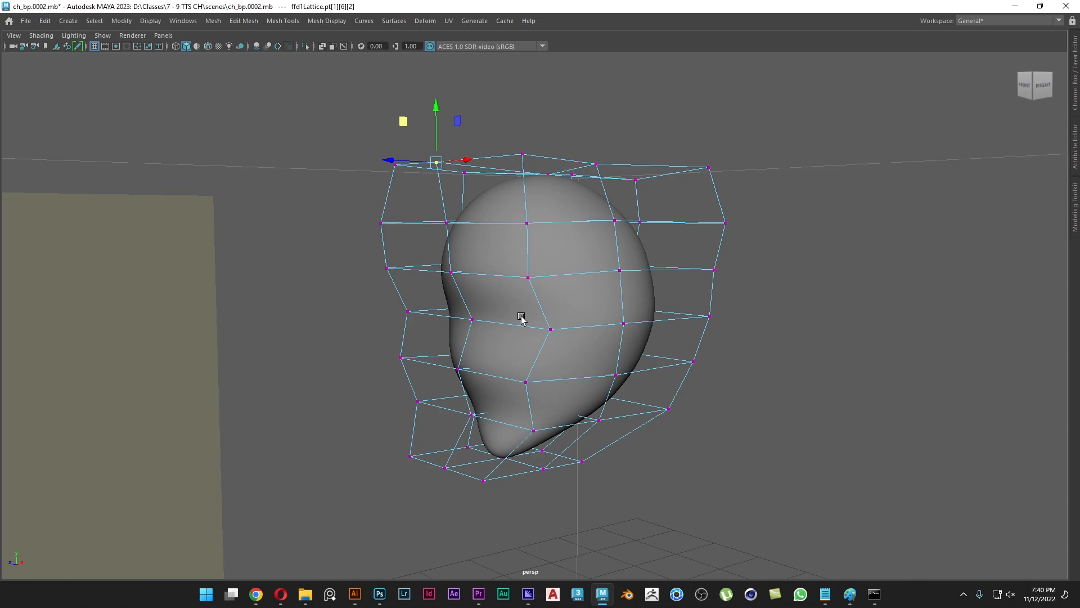
pyautogui.rightClick(715, 224)
pyautogui.moveTo(716, 225); pyautogui.dragTo(774, 229, button='right')
pyautogui.click(704, 366)
pyautogui.keyDown('alt'); pyautogui.moveTo(704, 367); pyautogui.dragTo(781, 369); pyautogui.keyUp('alt')
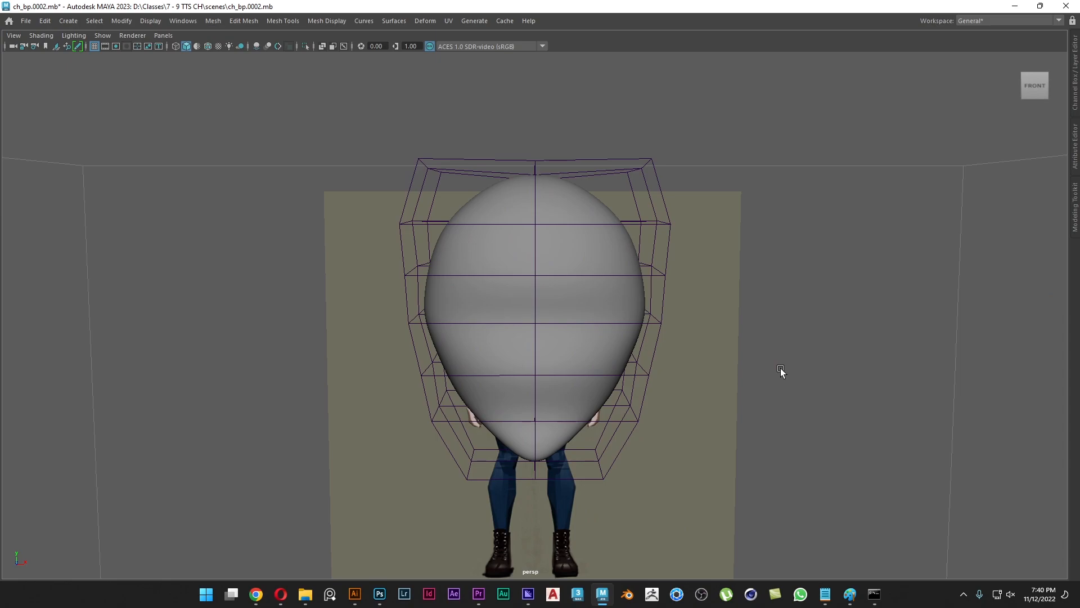
# Step: Try moving only the head sphere within and out of its lattice, undoing each move
pyautogui.click(577, 258)
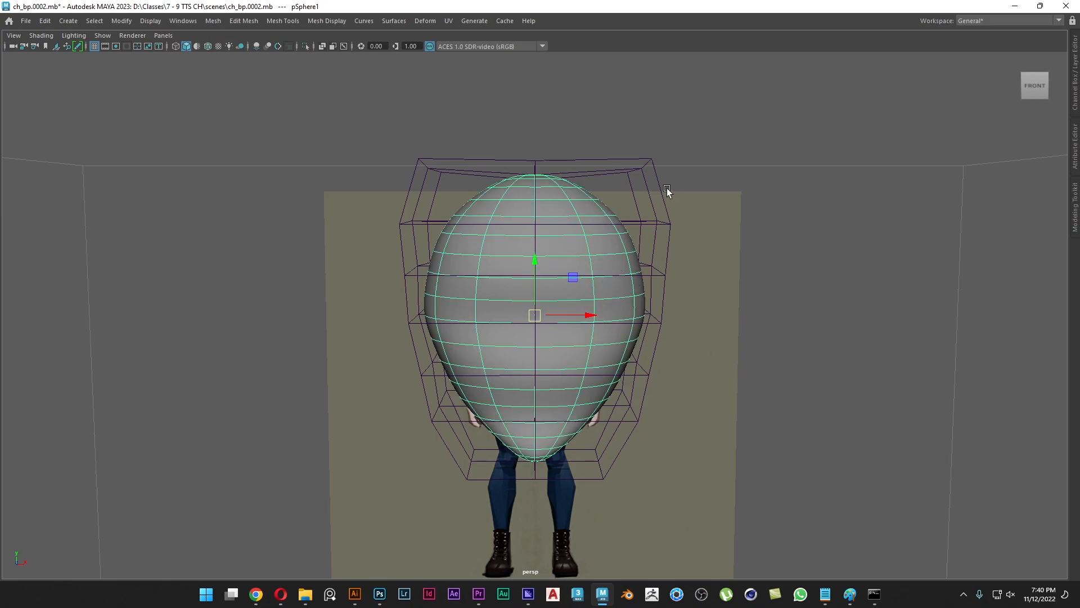
pyautogui.moveTo(586, 314); pyautogui.dragTo(923, 340)
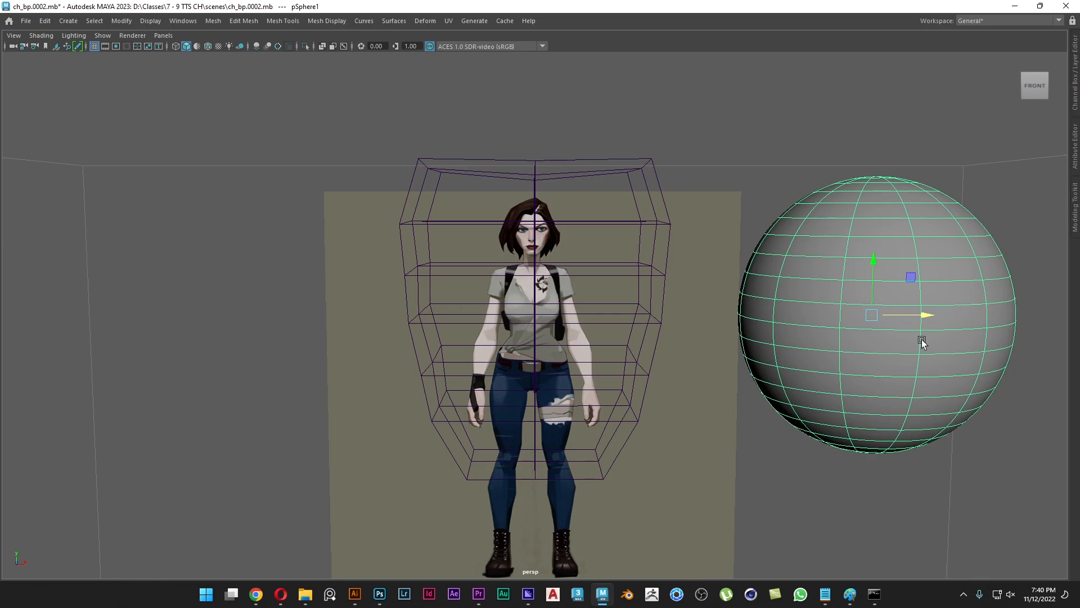
pyautogui.hotkey('ctrl', 'z')
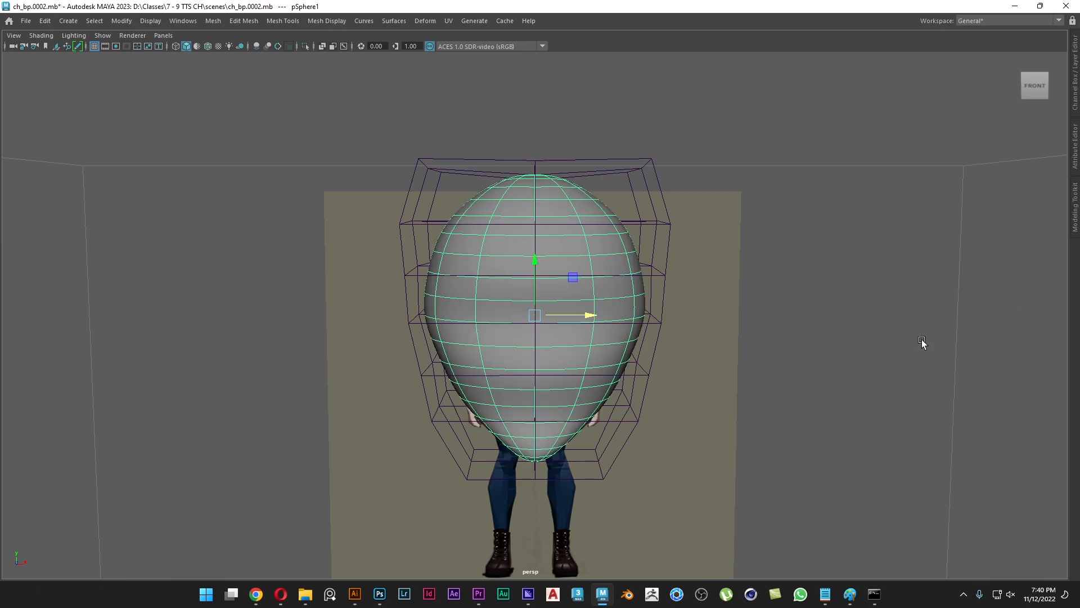
pyautogui.moveTo(760, 384); pyautogui.dragTo(760, 448, button='middle')
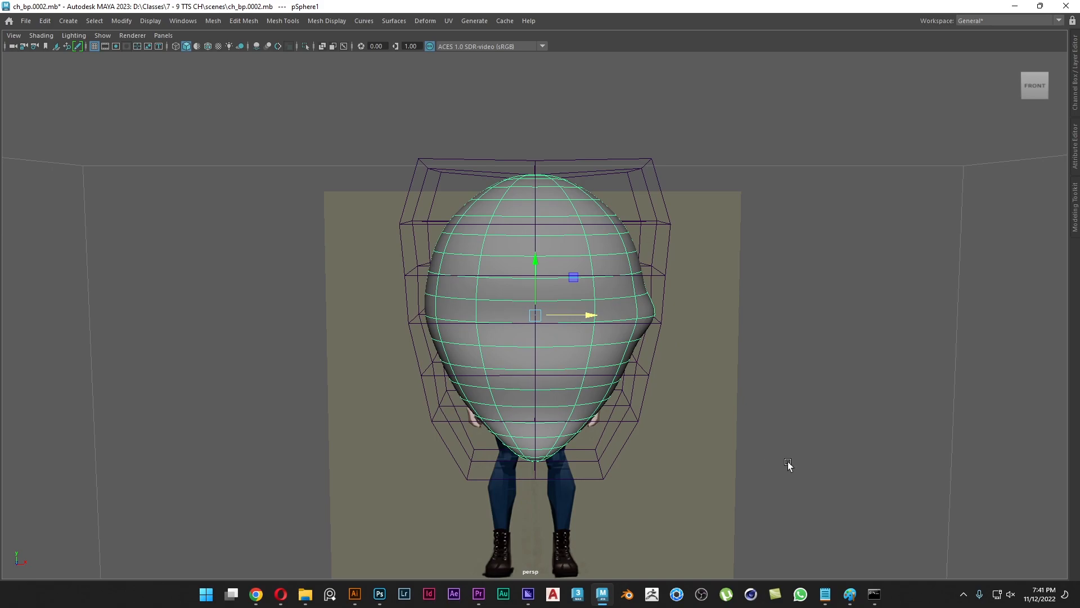
pyautogui.hotkey('ctrl', 'z')
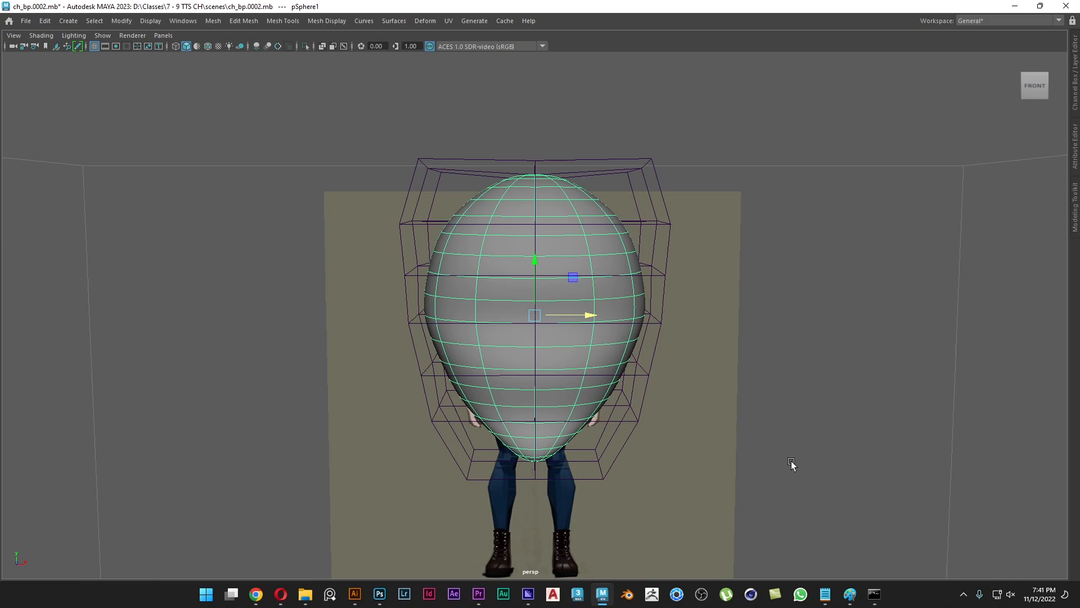
# Step: Duplicate the head sphere together with its lattice, move the copies along X beside the original and select the duplicate sphere
pyautogui.click(834, 316)
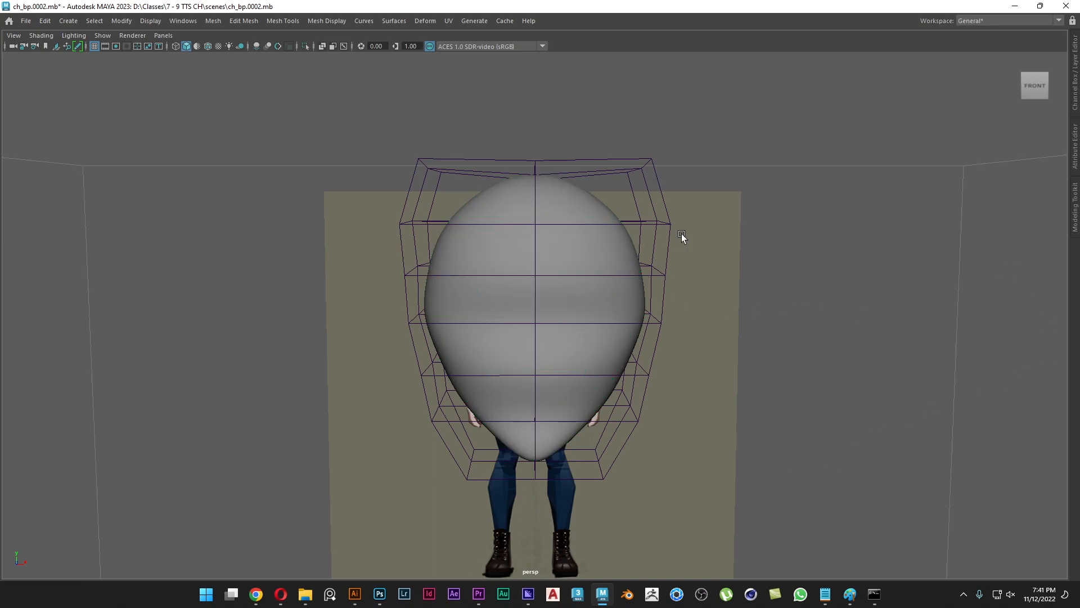
pyautogui.moveTo(640, 135); pyautogui.dragTo(569, 213)
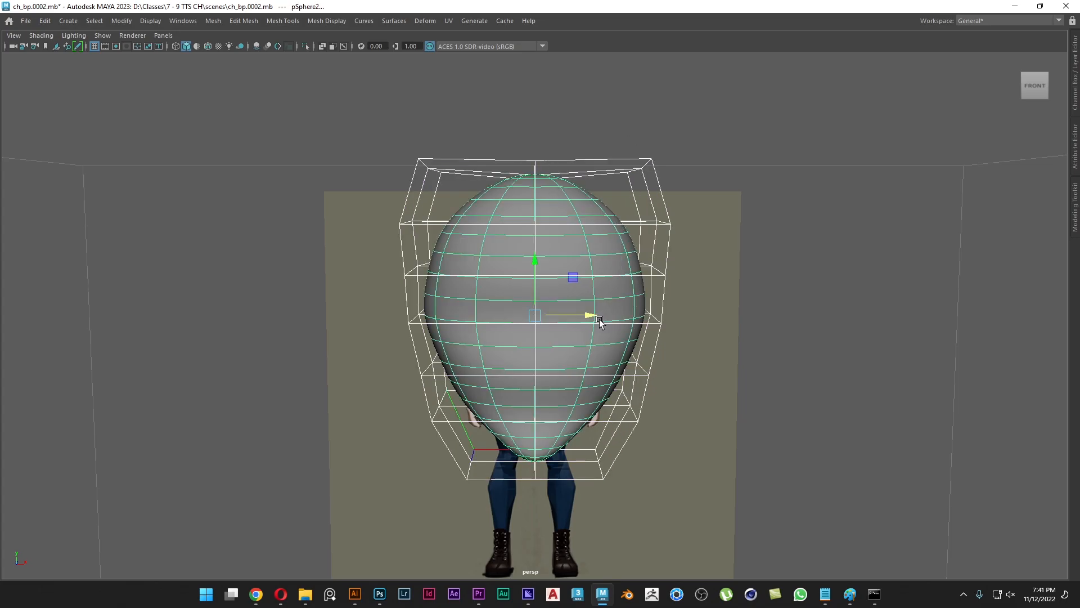
pyautogui.hotkey('ctrl', 'd')
pyautogui.moveTo(586, 315); pyautogui.dragTo(1054, 325)
pyautogui.click(623, 386)
pyautogui.keyDown('alt'); pyautogui.moveTo(787, 394); pyautogui.dragTo(713, 434, button='middle'); pyautogui.keyUp('alt')
pyautogui.click(754, 326)
pyautogui.scroll(-2, 834, 404)
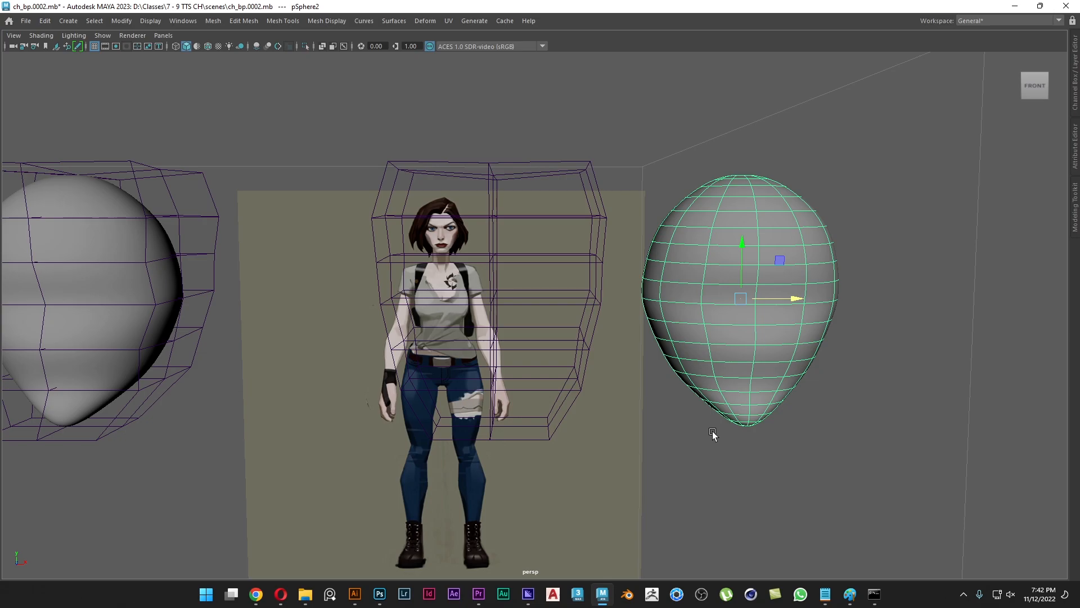
# Step: Try moving the original head sphere sideways out of its lattice and undo the move
pyautogui.keyDown('alt'); pyautogui.moveTo(236, 269); pyautogui.dragTo(461, 279, button='middle'); pyautogui.keyUp('alt')
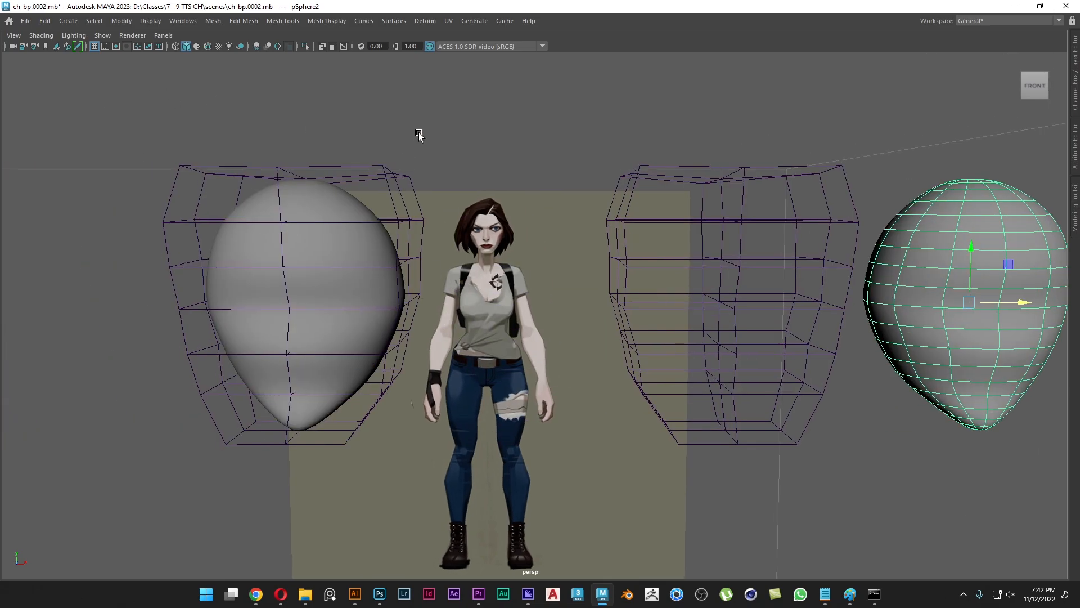
pyautogui.moveTo(419, 133); pyautogui.dragTo(361, 236)
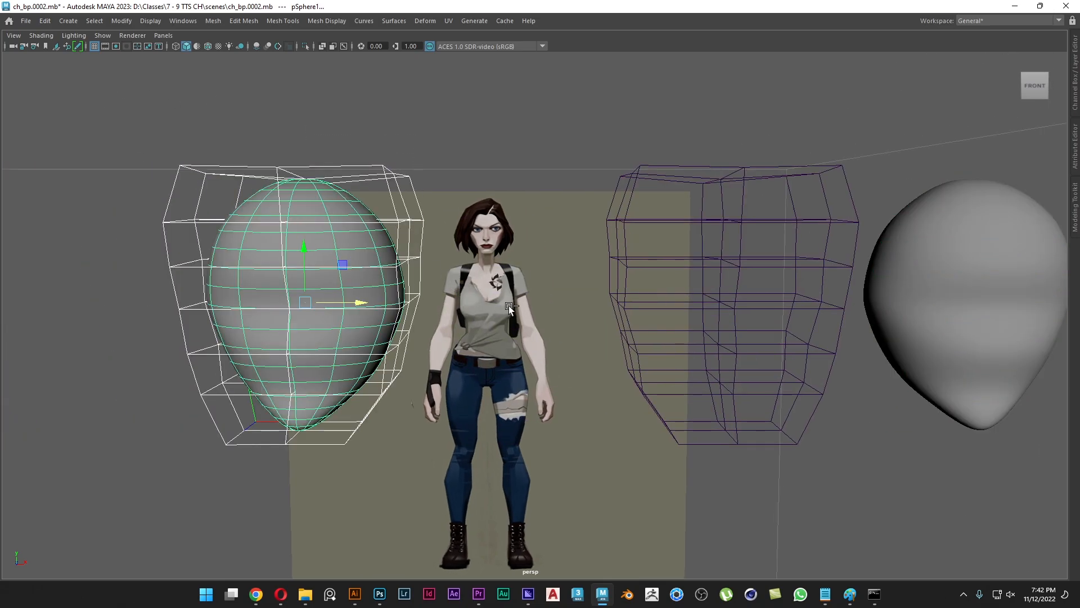
pyautogui.click(496, 194)
pyautogui.click(386, 295)
pyautogui.moveTo(312, 383); pyautogui.dragTo(469, 398, button='middle')
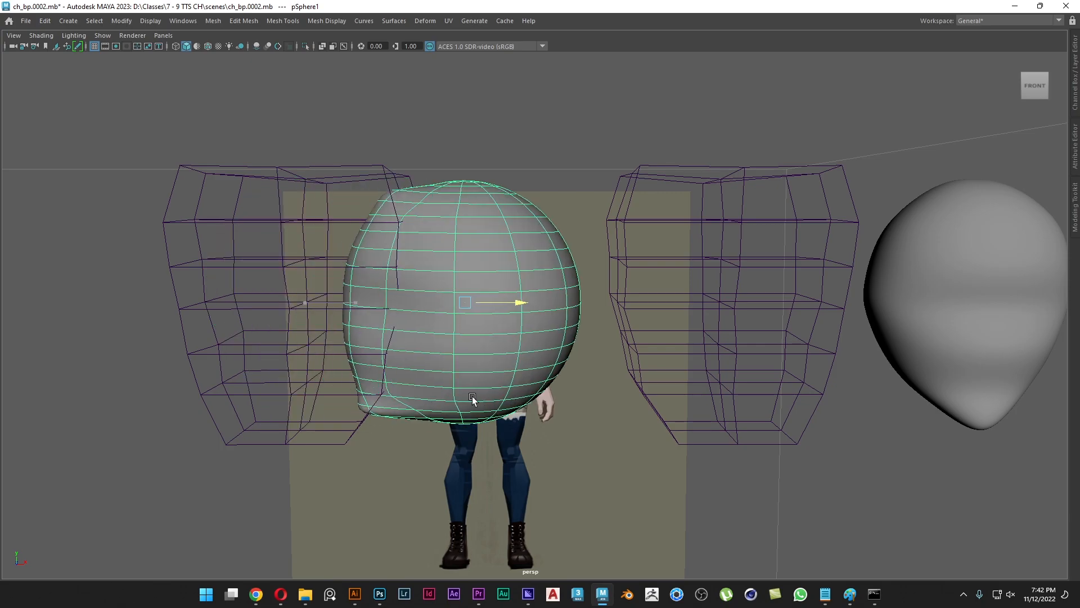
pyautogui.hotkey('ctrl', 'z')
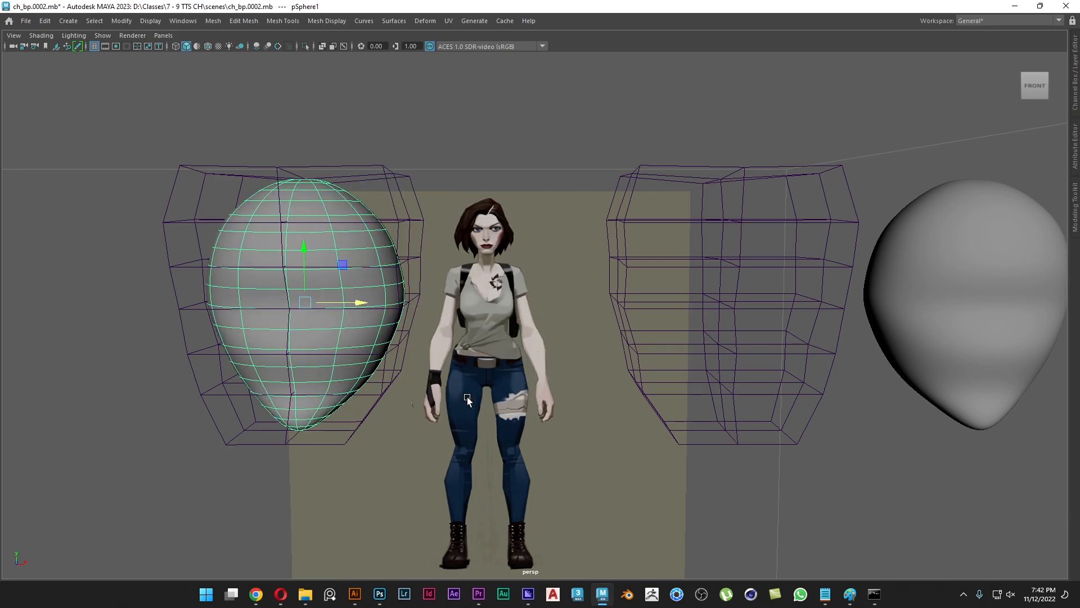
# Step: Group the original head sphere with its lattice and hide the group
pyautogui.moveTo(468, 134); pyautogui.dragTo(342, 281)
pyautogui.hotkey('ctrl', 'g')
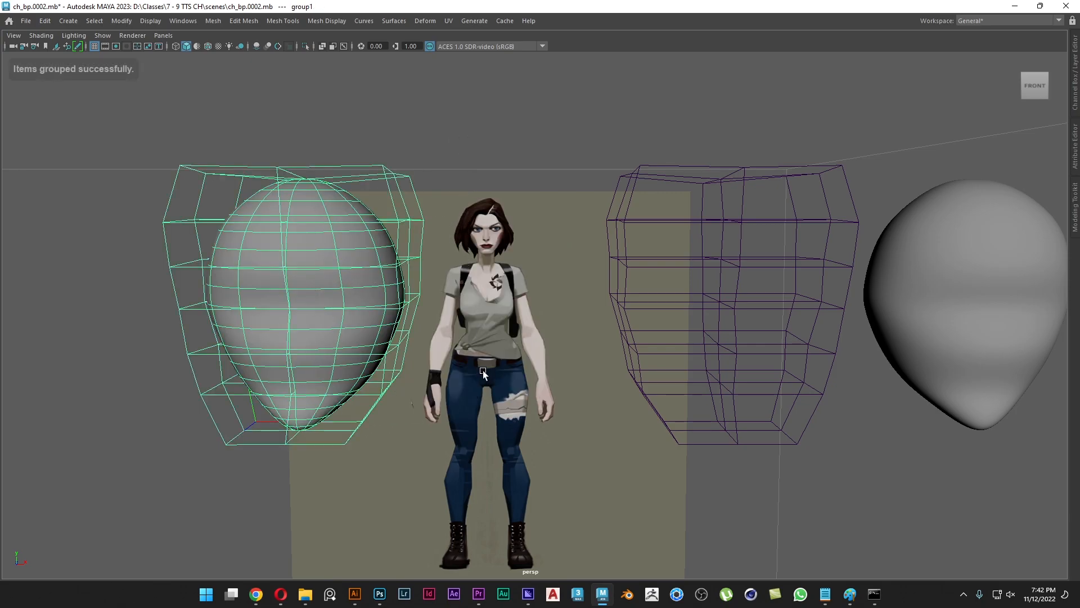
pyautogui.click(354, 249)
pyautogui.press('Up')
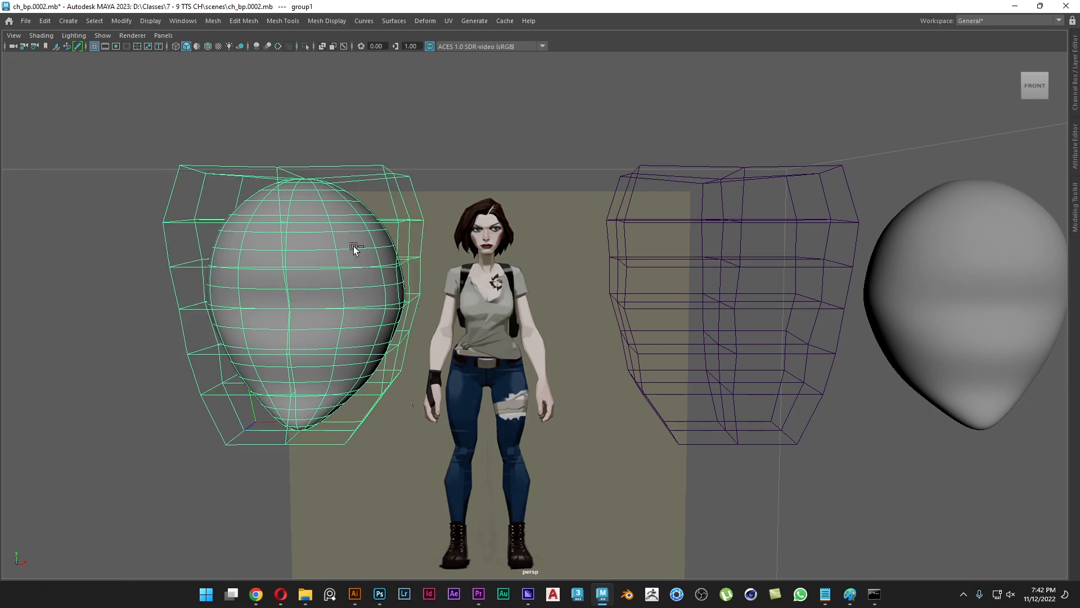
pyautogui.hotkey('ctrl', 'h')
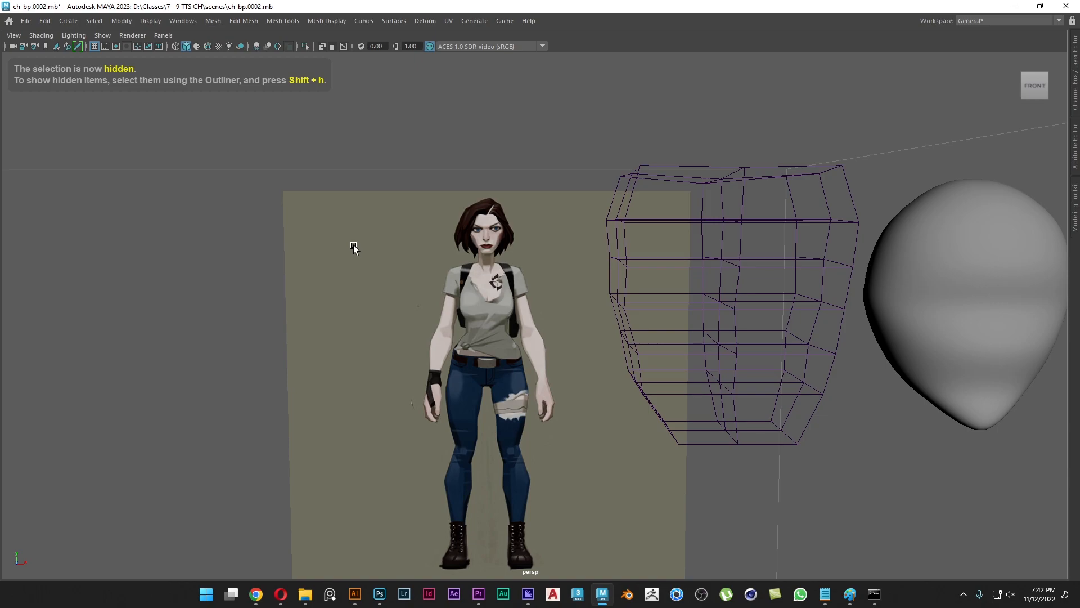
# Step: Delete the leftover duplicate lattice and select the duplicate head sphere
pyautogui.click(782, 221)
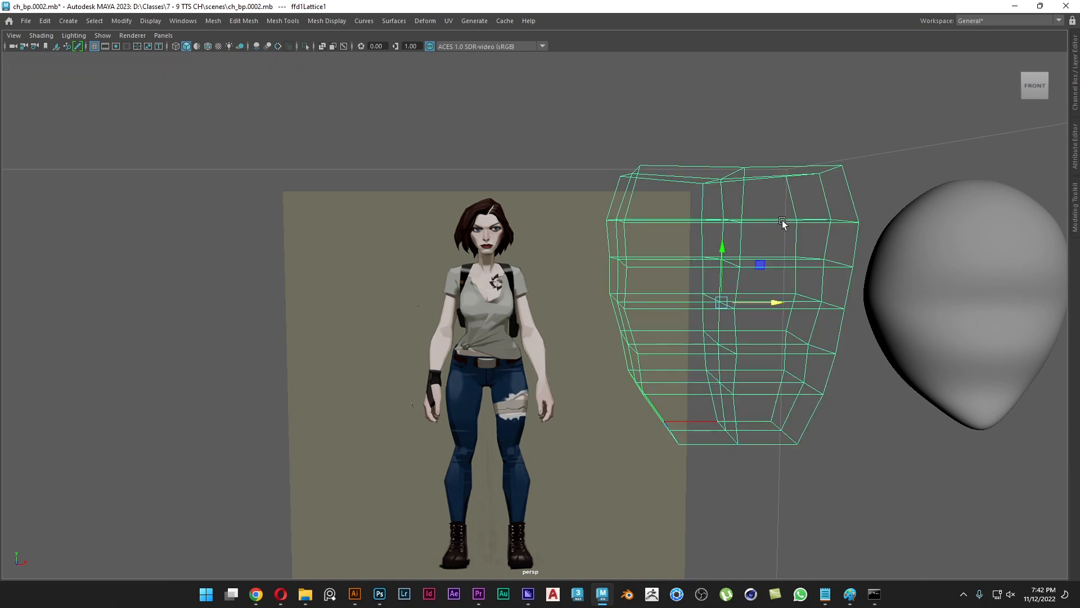
pyautogui.click(782, 221)
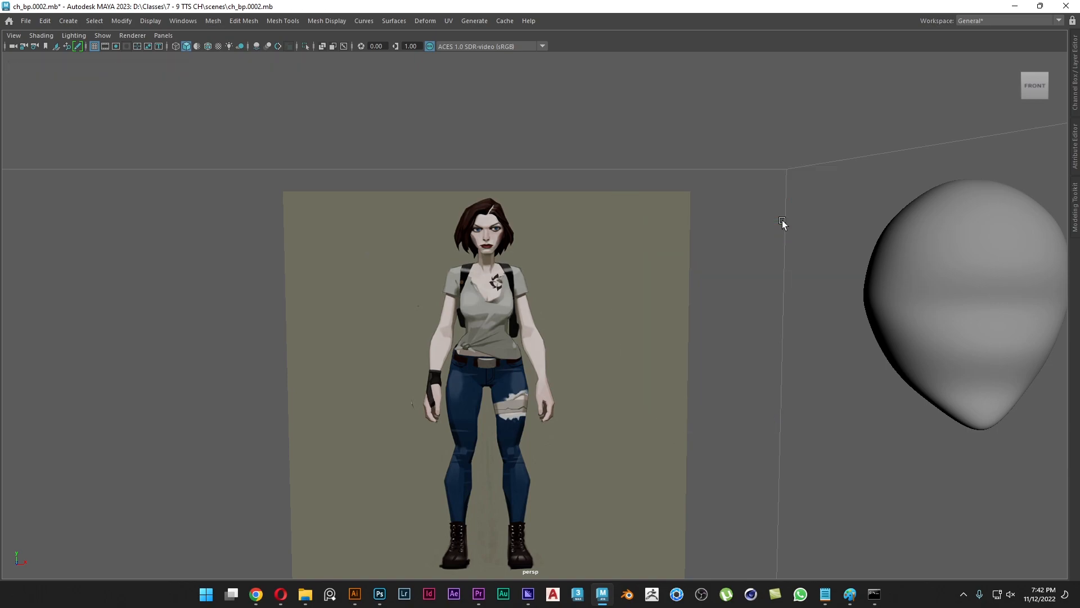
pyautogui.click(985, 343)
pyautogui.keyDown('alt'); pyautogui.moveTo(861, 391); pyautogui.dragTo(788, 354, button='middle'); pyautogui.keyUp('alt')
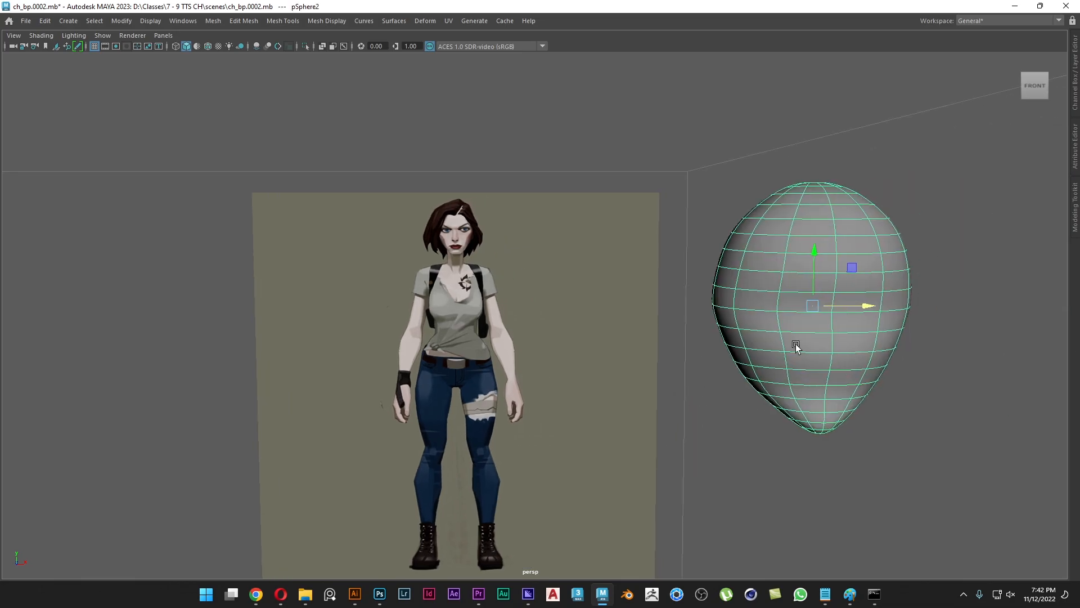
# Step: Move the duplicate head sphere along X in the front view so it covers the face on the reference image
pyautogui.press('space')
pyautogui.moveTo(688, 346); pyautogui.dragTo(687, 373)
pyautogui.scroll(-5, 606, 371)
pyautogui.keyDown('alt'); pyautogui.moveTo(696, 423); pyautogui.dragTo(561, 389, button='middle'); pyautogui.keyUp('alt')
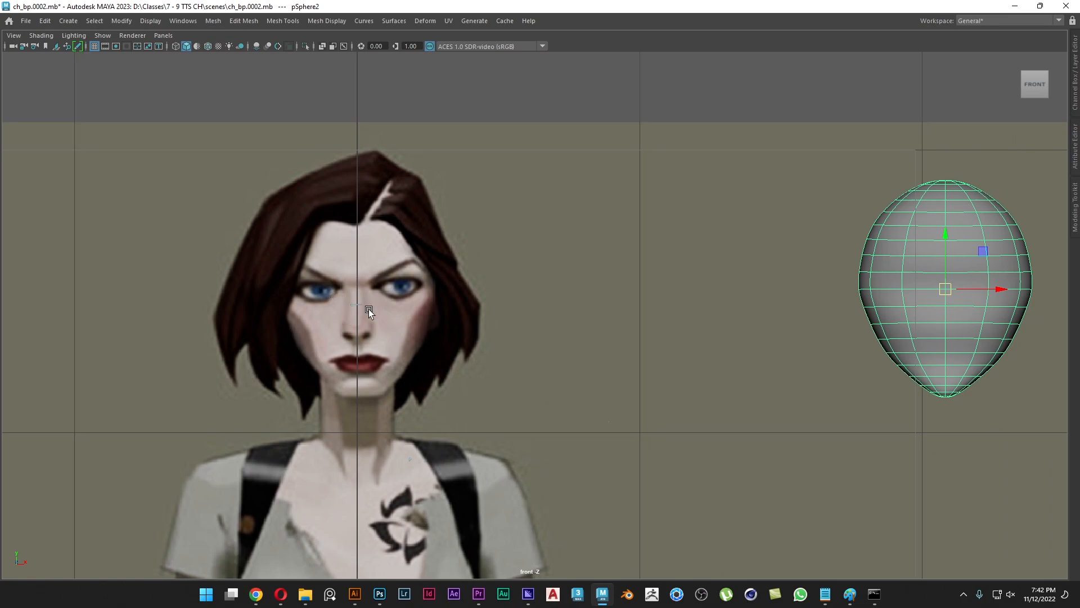
pyautogui.keyDown('alt'); pyautogui.moveTo(442, 326); pyautogui.dragTo(498, 326, button='middle'); pyautogui.keyUp('alt')
pyautogui.keyDown('alt'); pyautogui.moveTo(425, 335); pyautogui.dragTo(313, 298, button='middle'); pyautogui.keyUp('alt')
pyautogui.moveTo(977, 268); pyautogui.dragTo(393, 276)
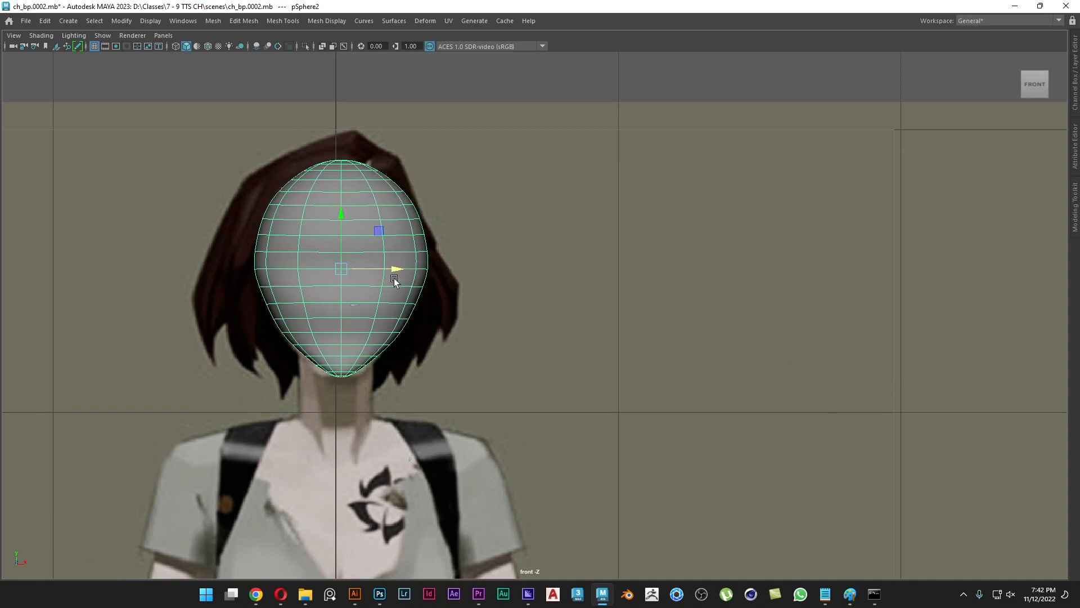
pyautogui.scroll(2, 378, 291)
pyautogui.keyDown('alt'); pyautogui.moveTo(500, 301); pyautogui.dragTo(601, 304, button='middle'); pyautogui.keyUp('alt')
pyautogui.scroll(2, 369, 277)
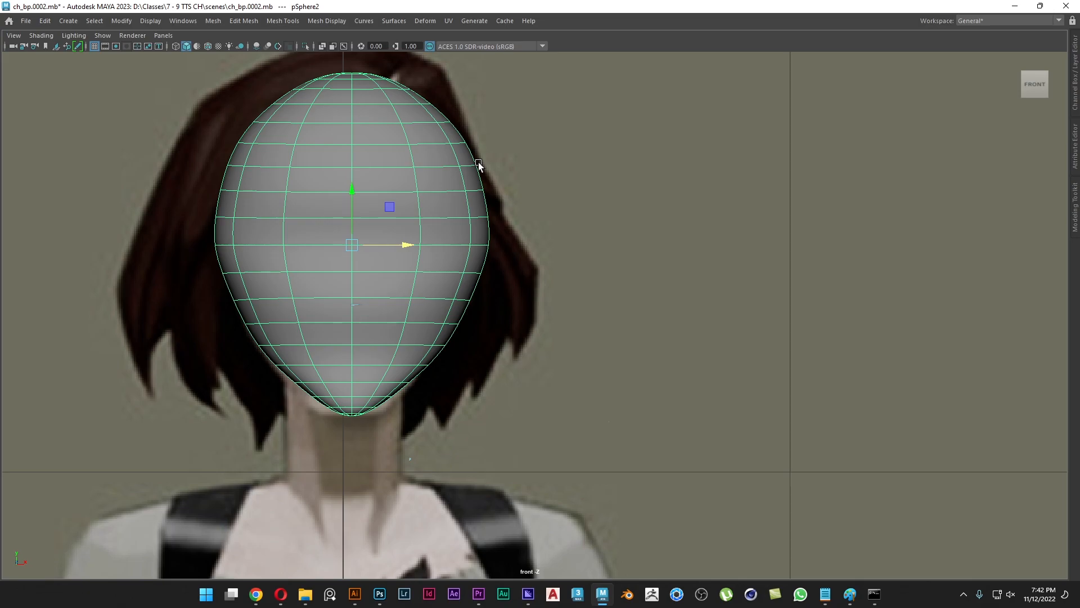
# Step: Examine the duplicate head in the perspective view from the side, front, back and underneath
pyautogui.press('space')
pyautogui.moveTo(448, 264); pyautogui.dragTo(481, 234)
pyautogui.keyDown('alt'); pyautogui.moveTo(408, 323); pyautogui.dragTo(360, 293); pyautogui.keyUp('alt')
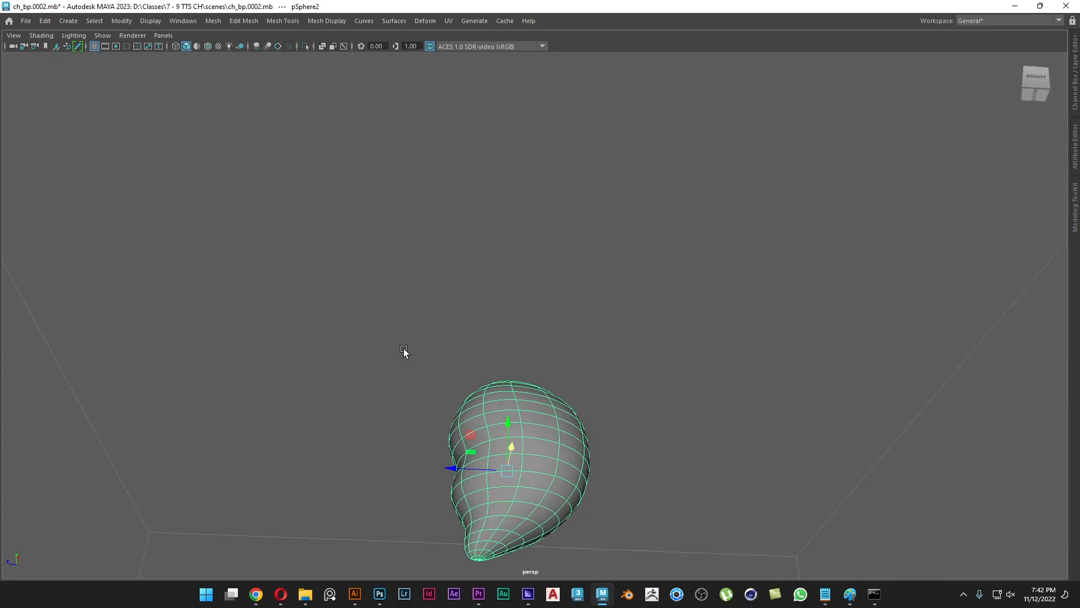
pyautogui.press('f')
pyautogui.keyDown('alt'); pyautogui.moveTo(505, 428); pyautogui.dragTo(504, 369, button='middle'); pyautogui.keyUp('alt')
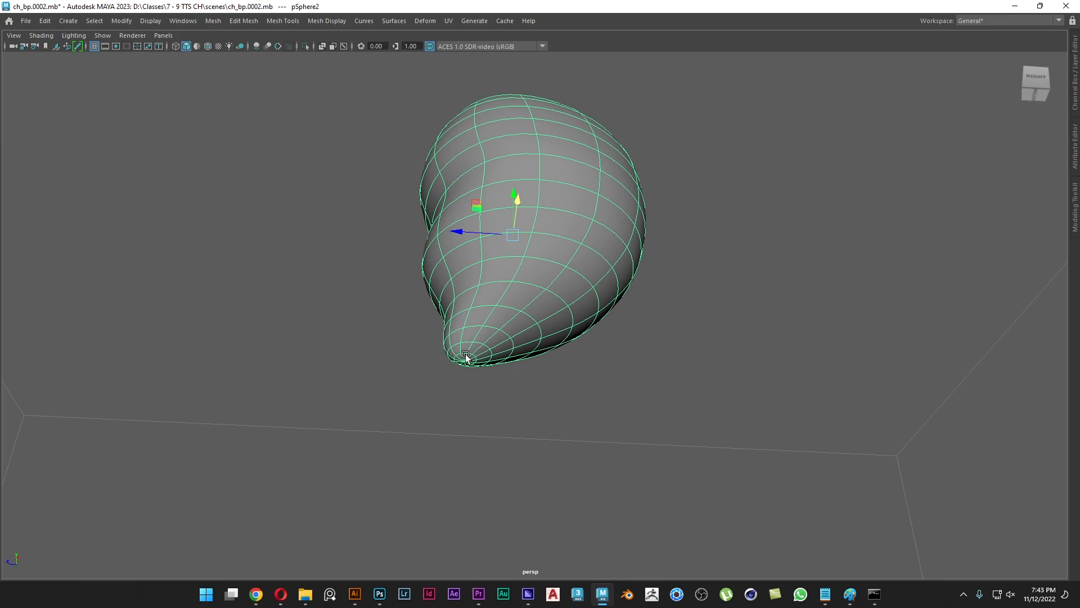
pyautogui.keyDown('alt'); pyautogui.moveTo(465, 358); pyautogui.dragTo(611, 391); pyautogui.keyUp('alt')
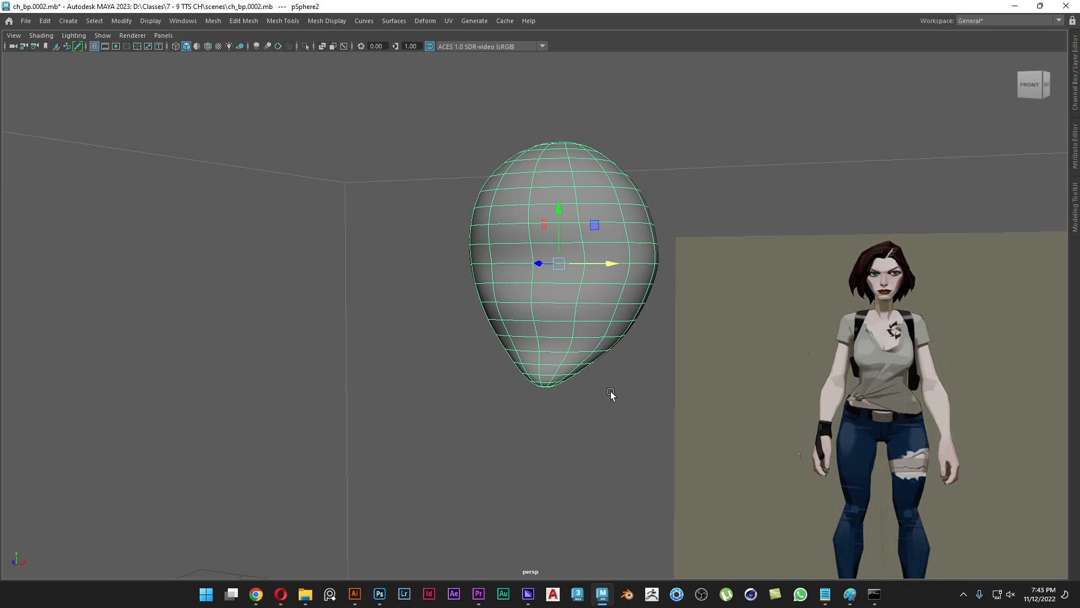
pyautogui.keyDown('alt'); pyautogui.moveTo(514, 357); pyautogui.dragTo(556, 364); pyautogui.keyUp('alt')
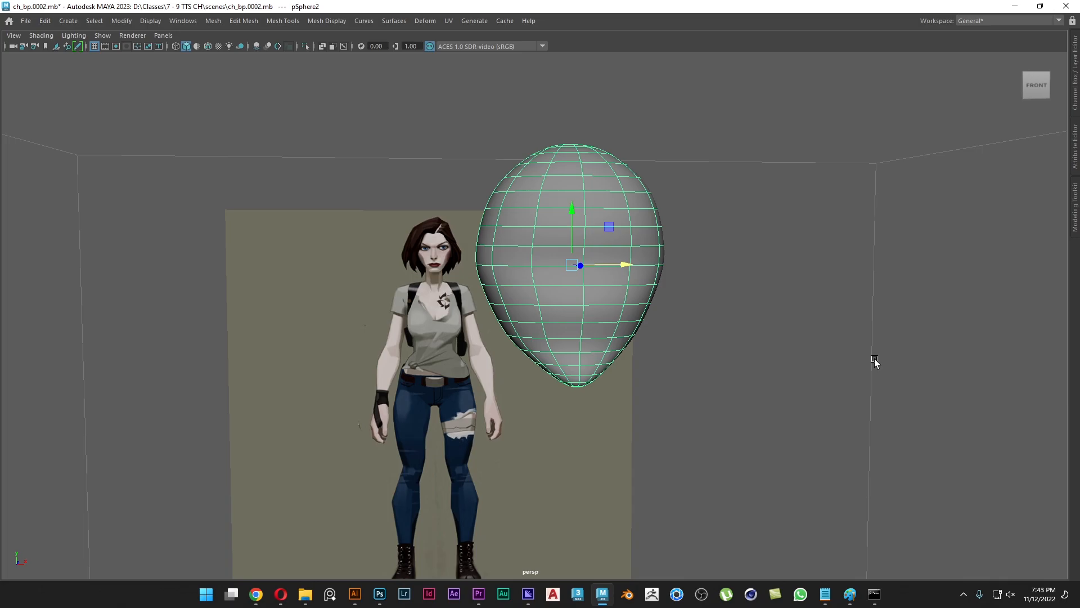
pyautogui.keyDown('alt'); pyautogui.moveTo(711, 345); pyautogui.dragTo(840, 327); pyautogui.keyUp('alt')
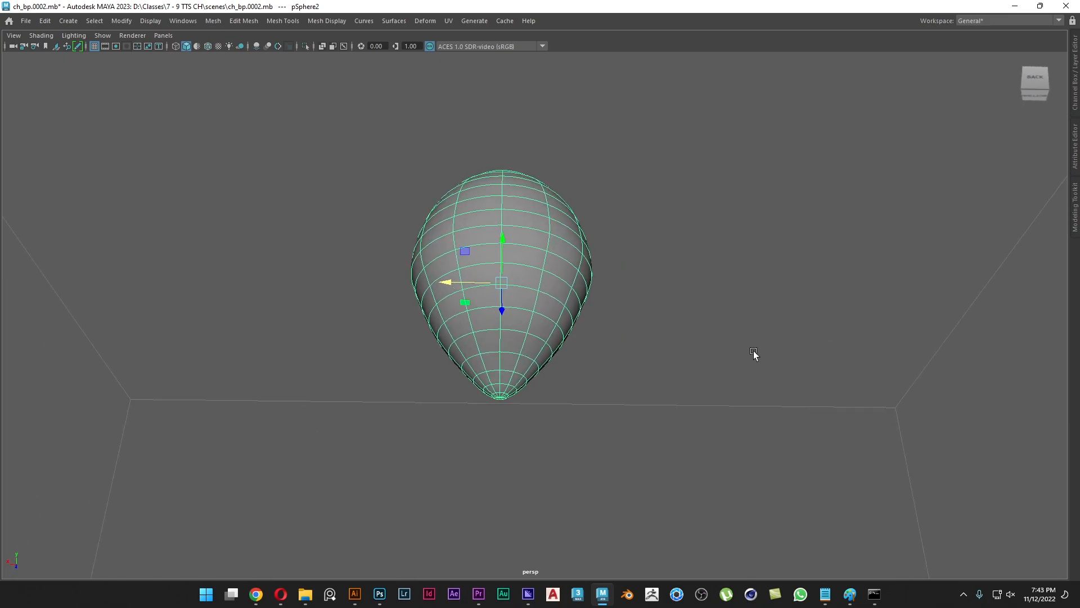
# Step: Try forming a neck by deleting two faces at the lower back of the head and extruding the hole's border downward
pyautogui.moveTo(532, 259); pyautogui.dragTo(538, 286, button='right')
pyautogui.click(479, 300)
pyautogui.keyDown('shift'); pyautogui.click(509, 299); pyautogui.keyUp('shift')
pyautogui.press('Delete')
pyautogui.keyDown('alt'); pyautogui.moveTo(566, 366); pyautogui.dragTo(504, 332); pyautogui.keyUp('alt')
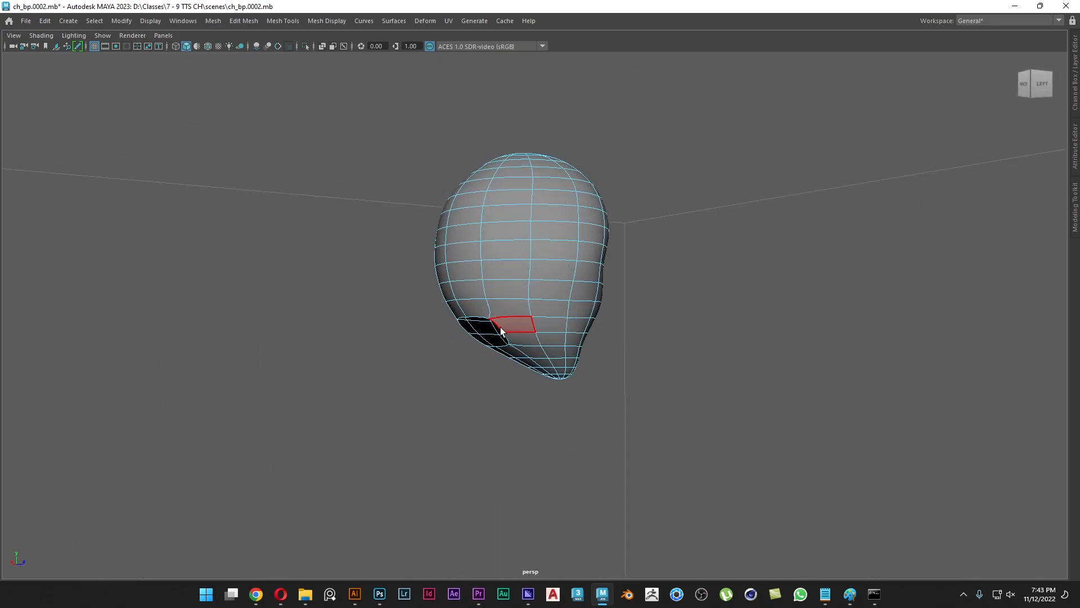
pyautogui.moveTo(507, 260); pyautogui.dragTo(494, 273, button='right')
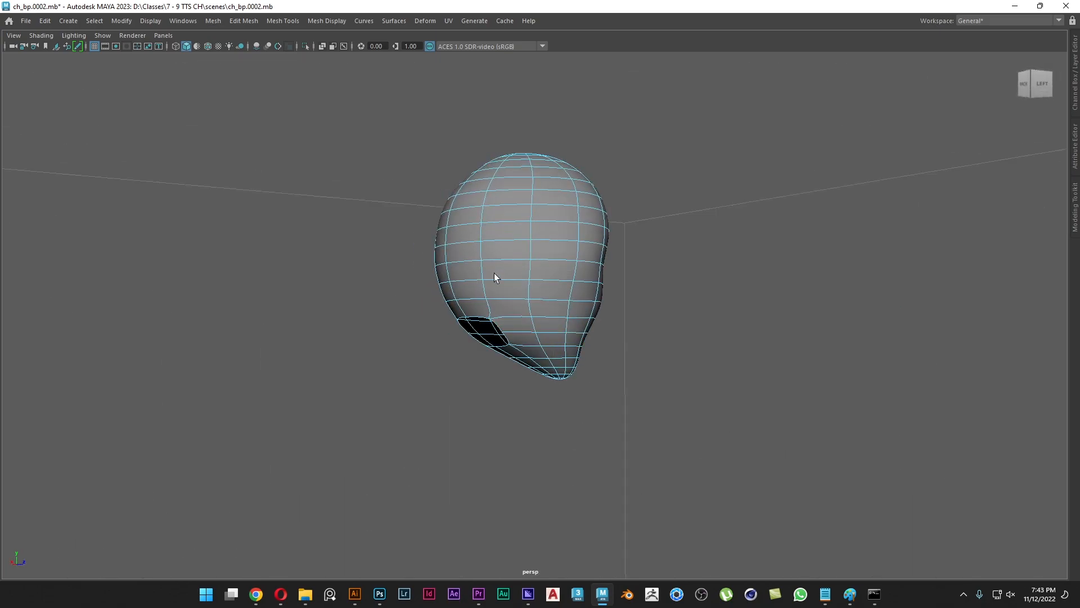
pyautogui.doubleClick(476, 315)
pyautogui.press('w')
pyautogui.keyDown('shift'); pyautogui.moveTo(484, 293); pyautogui.dragTo(487, 324); pyautogui.keyUp('shift')
pyautogui.keyDown('alt'); pyautogui.moveTo(612, 422); pyautogui.dragTo(545, 423); pyautogui.keyUp('alt')
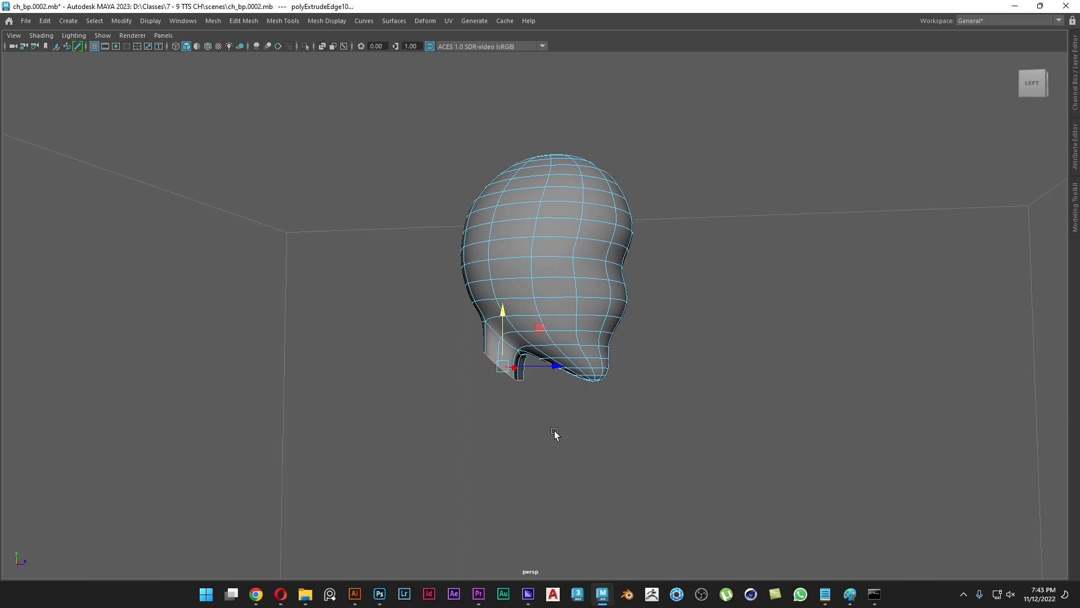
# Step: Undo the neck extrusion and the deletion of the two lower back faces
pyautogui.hotkey('ctrl', 'z')
pyautogui.hotkey('ctrl', 'z')
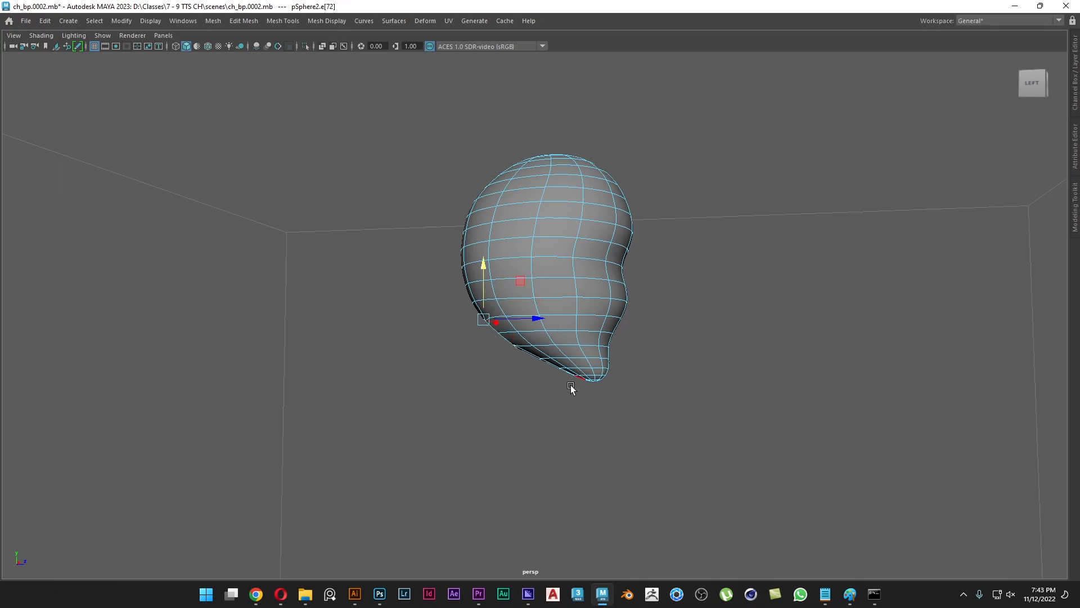
pyautogui.keyDown('alt'); pyautogui.moveTo(570, 384); pyautogui.dragTo(615, 386); pyautogui.keyUp('alt')
pyautogui.hotkey('ctrl', 'z')
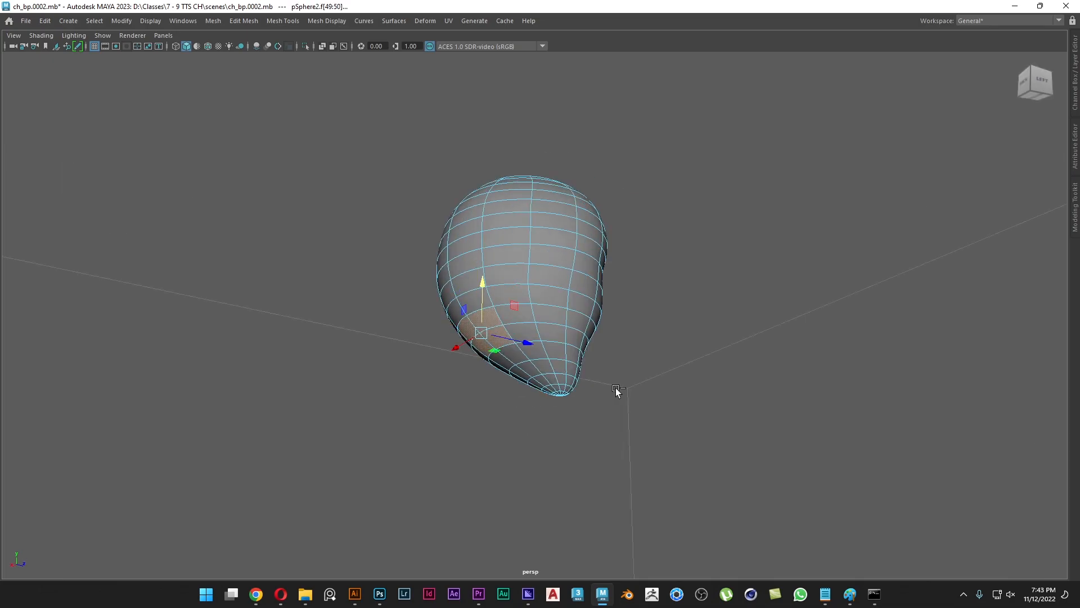
# Step: Turn on X-ray shading in the front view and shift the head along X to line up with the central grid line
pyautogui.keyDown('alt'); pyautogui.moveTo(543, 365); pyautogui.dragTo(364, 387); pyautogui.keyUp('alt')
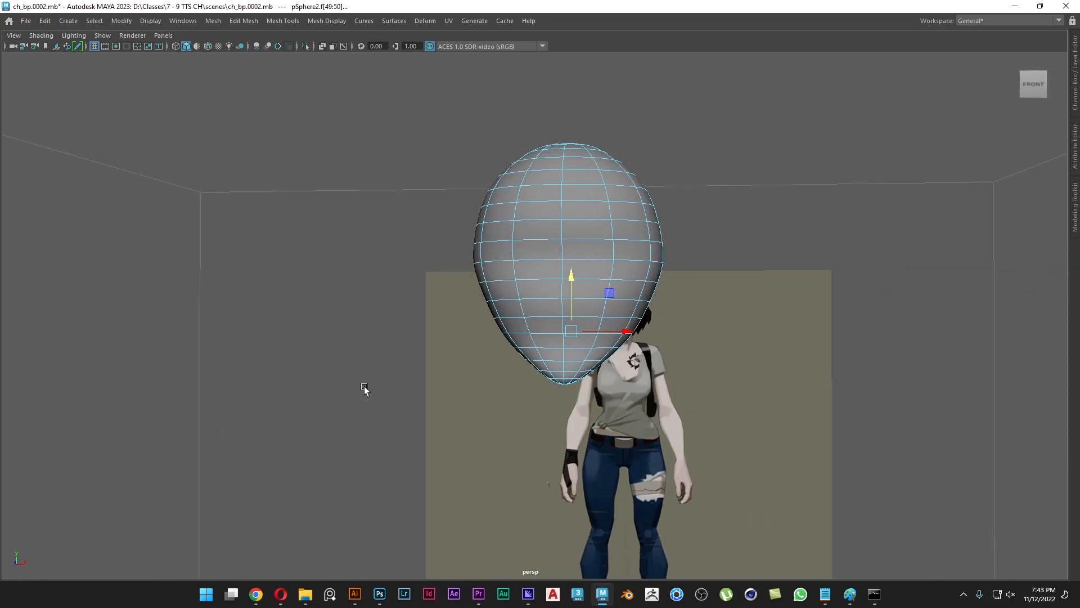
pyautogui.press('space')
pyautogui.moveTo(616, 241); pyautogui.dragTo(636, 248)
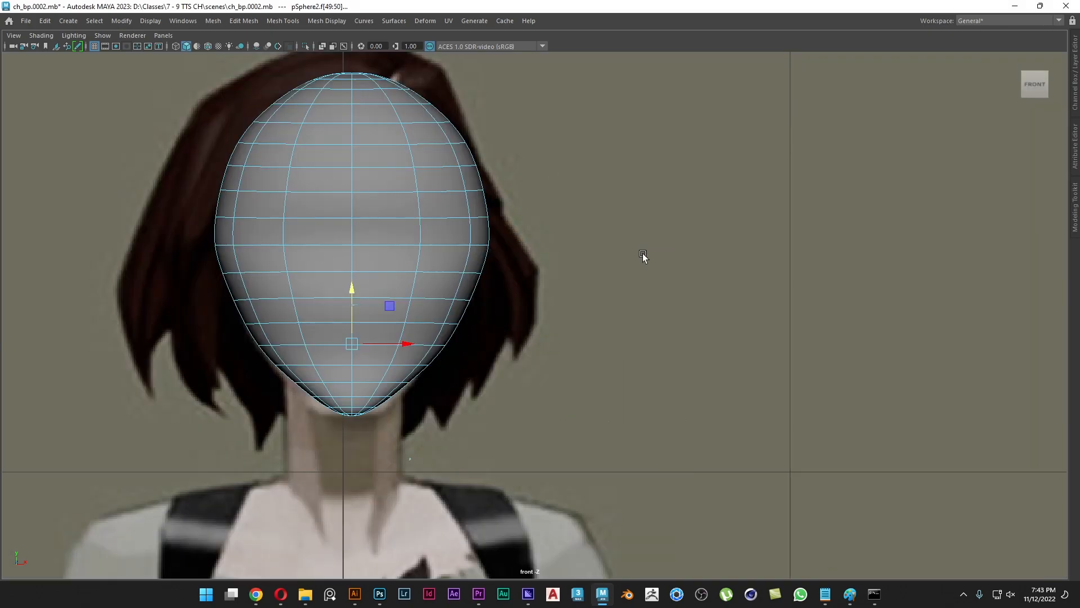
pyautogui.keyDown('alt'); pyautogui.moveTo(500, 349); pyautogui.dragTo(529, 398, button='middle'); pyautogui.keyUp('alt')
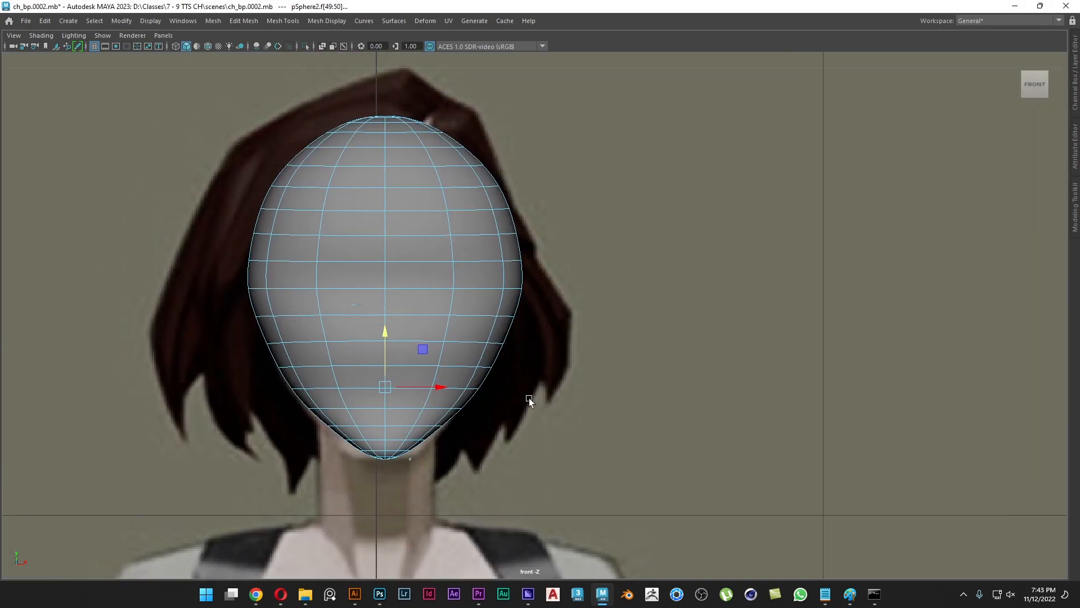
pyautogui.click(321, 47)
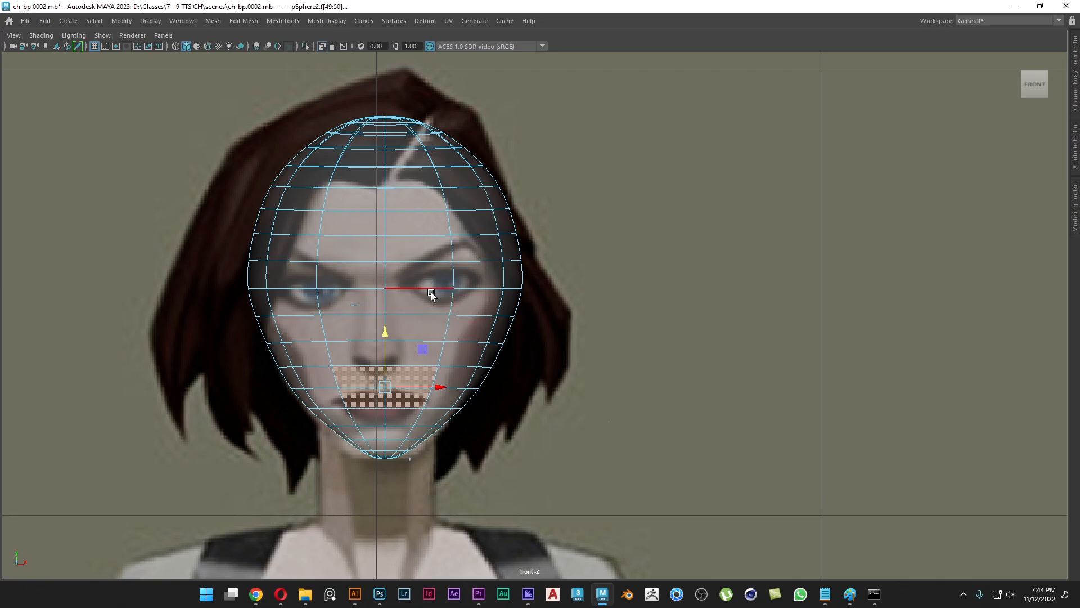
pyautogui.moveTo(431, 293); pyautogui.dragTo(475, 256, button='right')
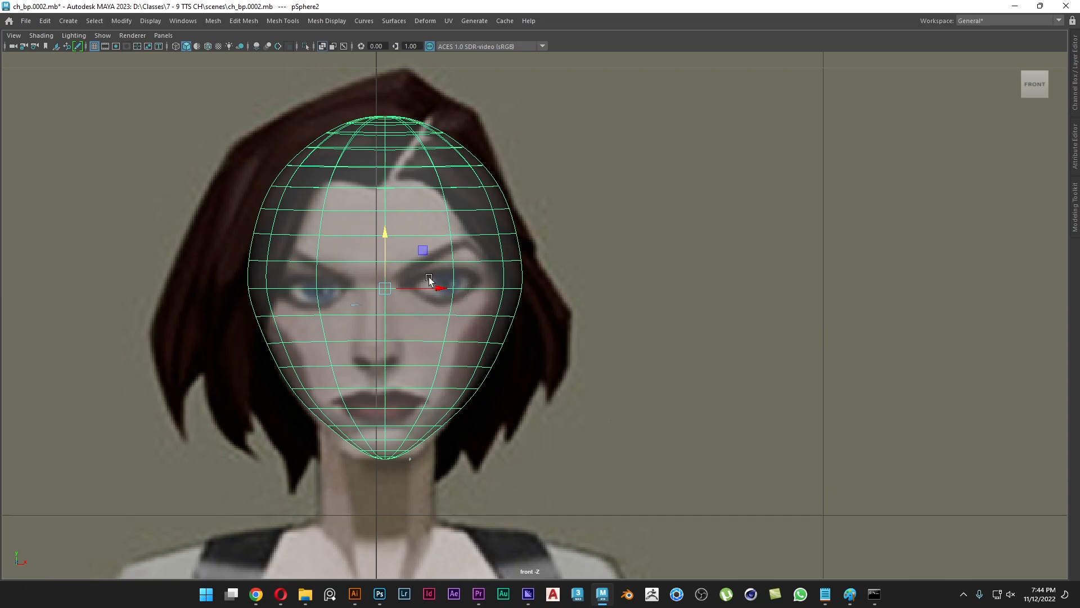
pyautogui.moveTo(430, 288); pyautogui.dragTo(422, 286)
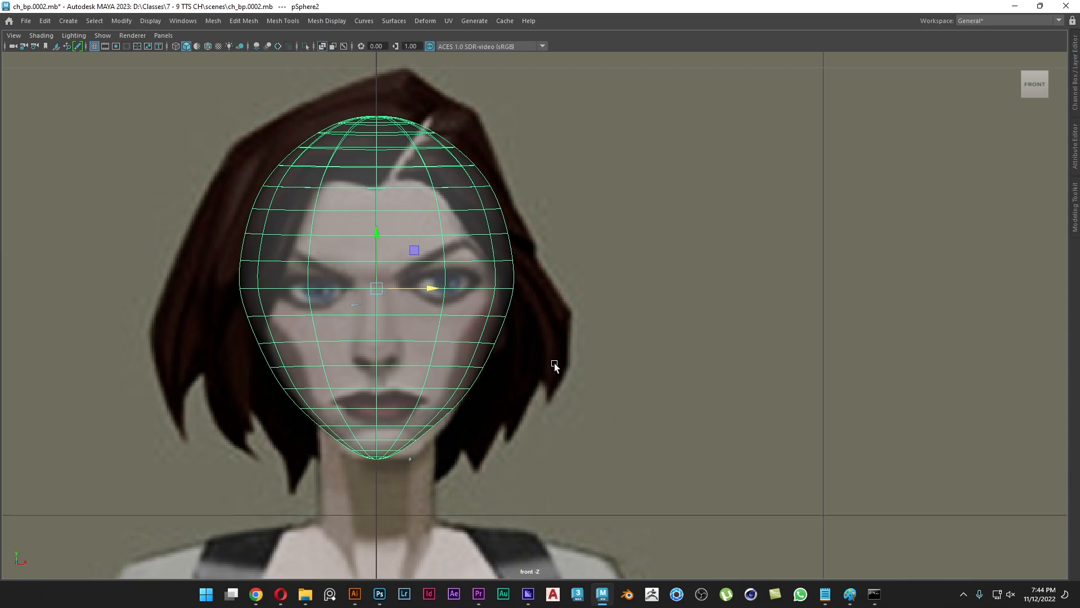
# Step: Cut one side of the nose outline into the head with Multi-Cut, from between the eyebrows down to beside the nostril
pyautogui.click(314, 22)
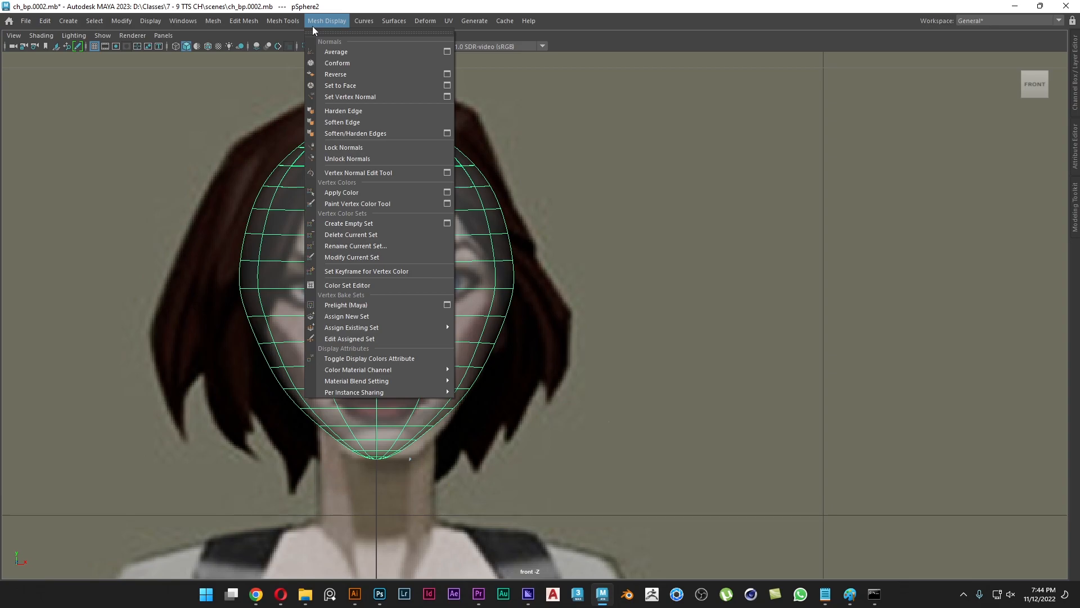
pyautogui.moveTo(289, 23)
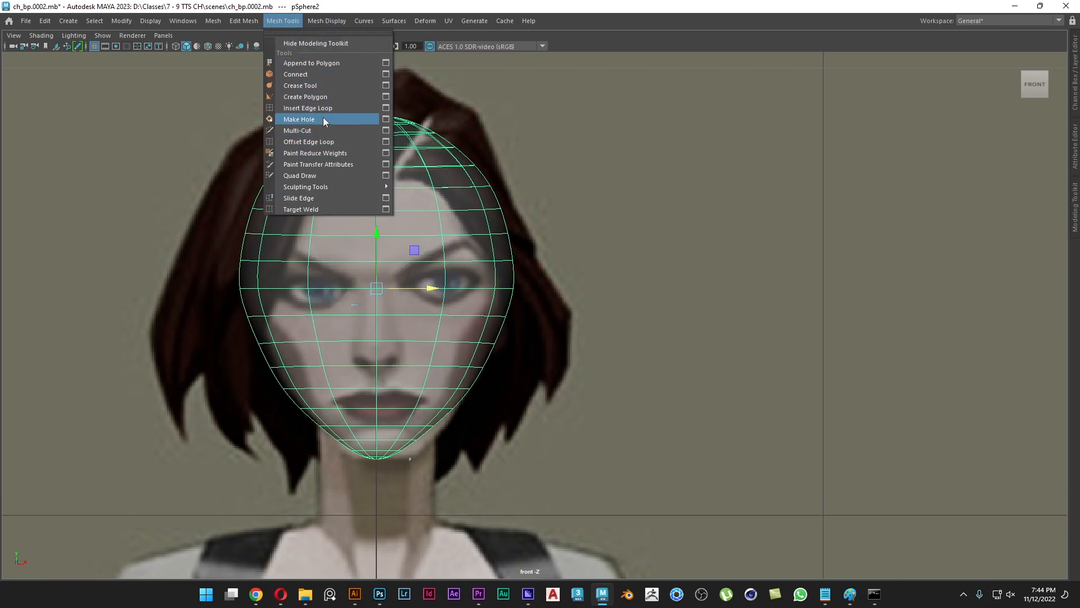
pyautogui.click(325, 131)
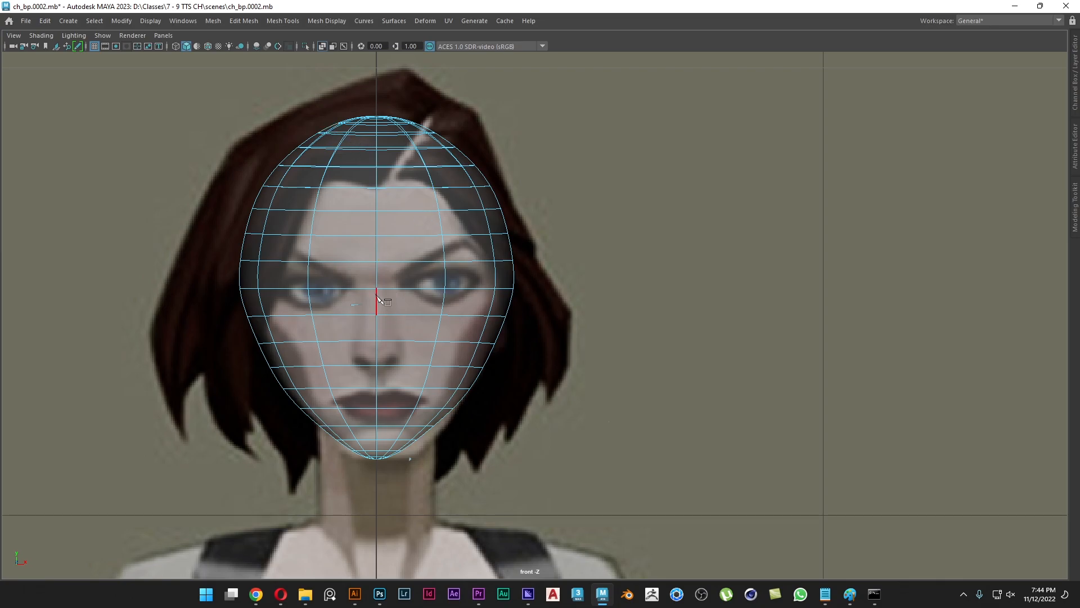
pyautogui.scroll(2, 394, 298)
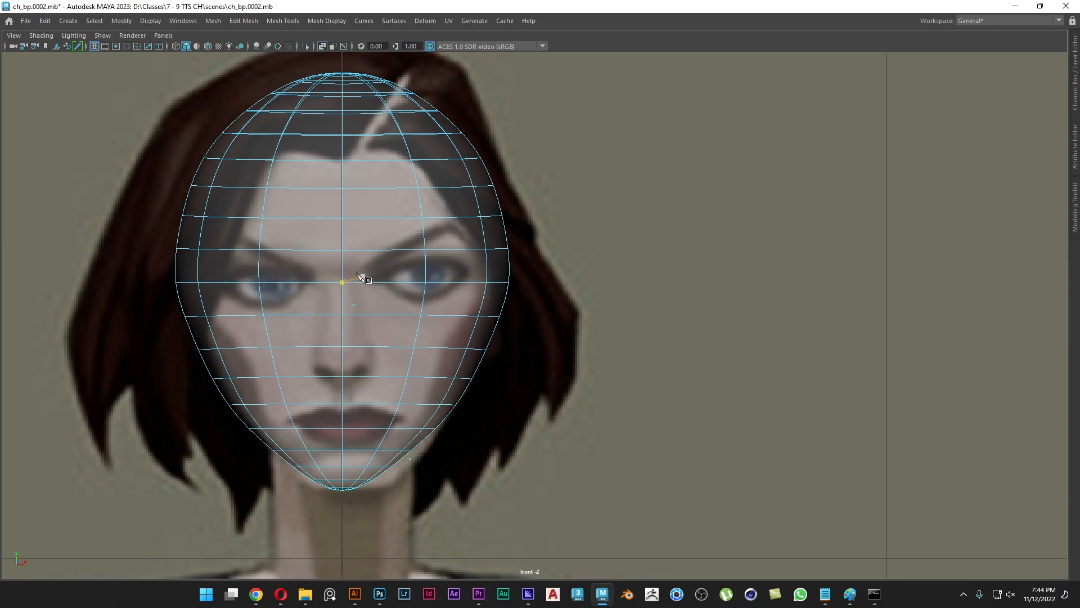
pyautogui.click(342, 282)
pyautogui.click(343, 250)
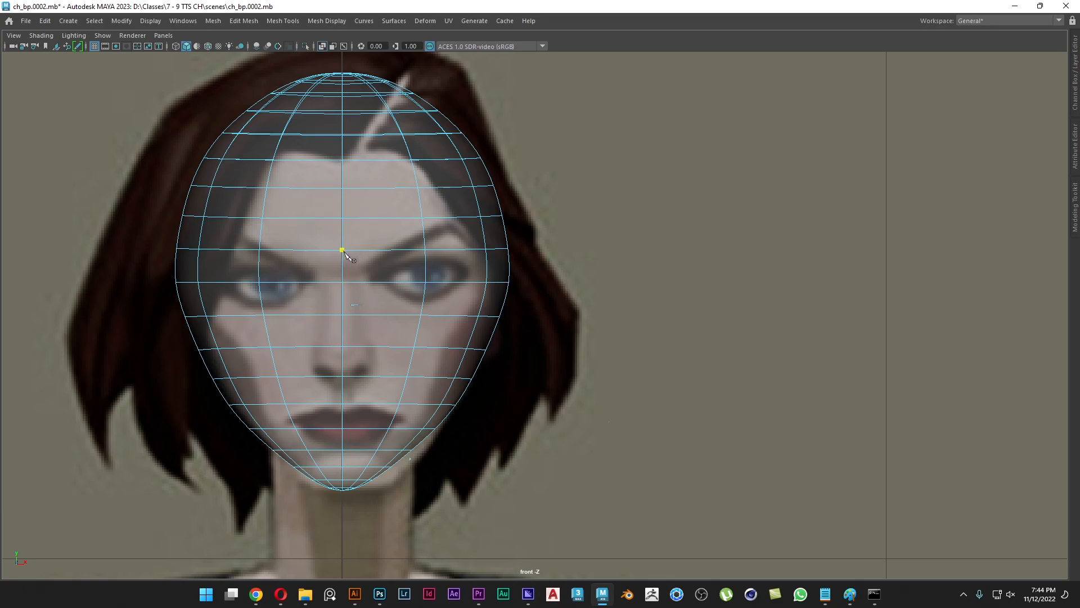
pyautogui.click(362, 282)
pyautogui.click(363, 315)
pyautogui.click(363, 347)
pyautogui.click(369, 376)
pyautogui.press('Return')
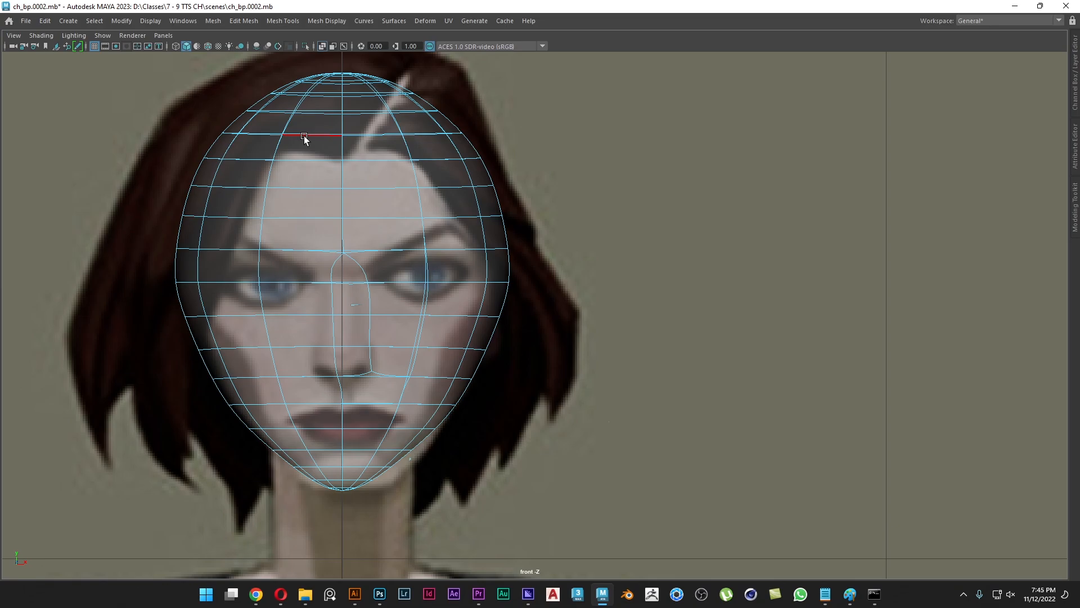
# Step: Delete the front and back face strips directly left of the head's centre line
pyautogui.click(330, 204)
pyautogui.keyDown('shift'); pyautogui.doubleClick(318, 238); pyautogui.keyUp('shift')
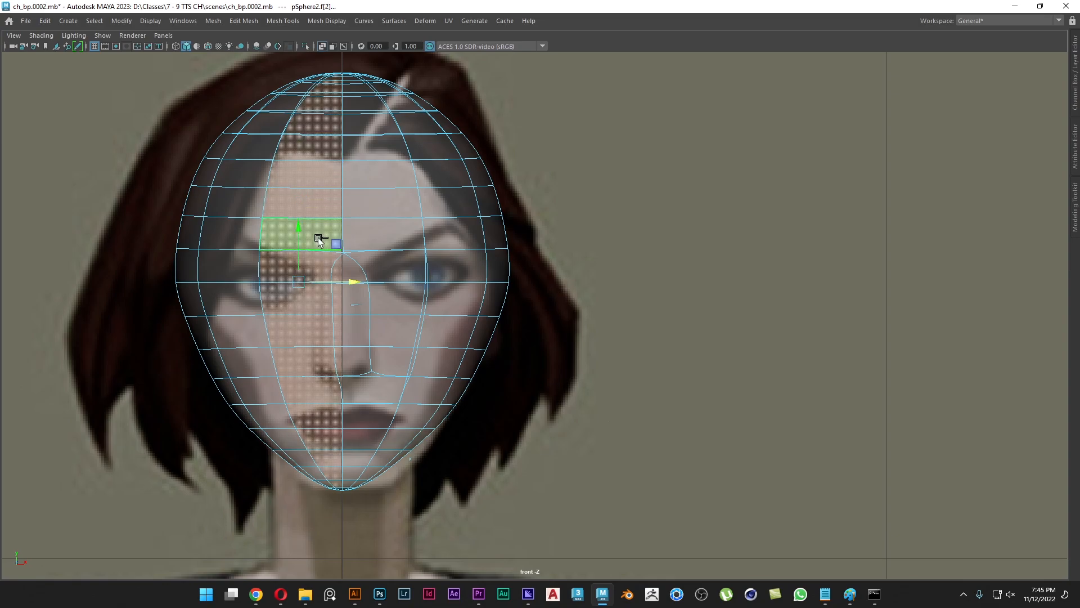
pyautogui.press('Delete')
pyautogui.click(318, 239)
pyautogui.keyDown('shift'); pyautogui.doubleClick(318, 265); pyautogui.keyUp('shift')
pyautogui.press('Delete')
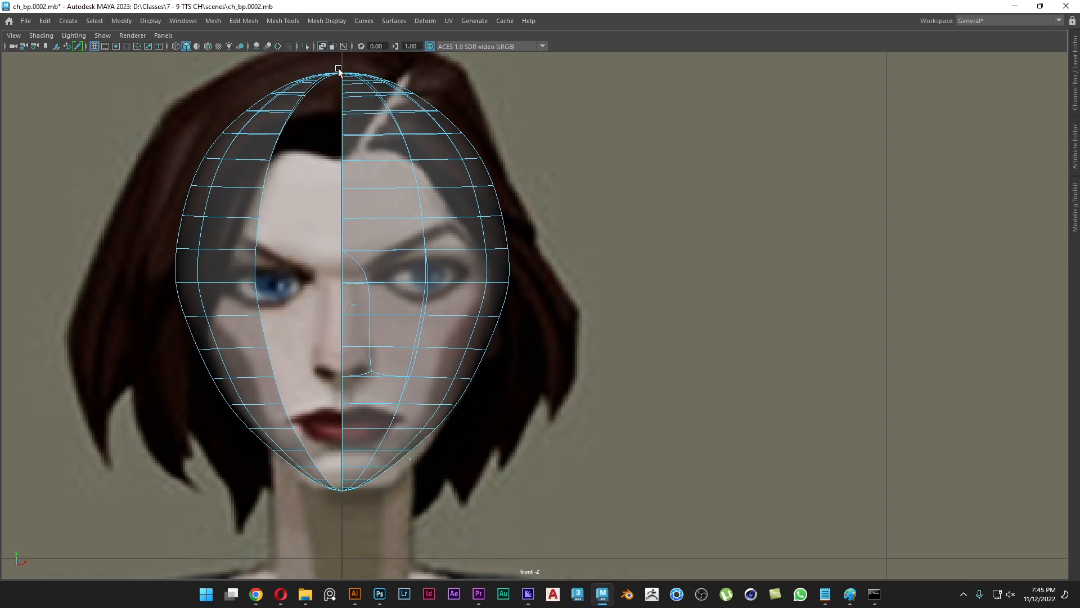
# Step: Delete all remaining faces left of the centre line, keeping only the half with the nose cut
pyautogui.moveTo(339, 101); pyautogui.dragTo(267, 59)
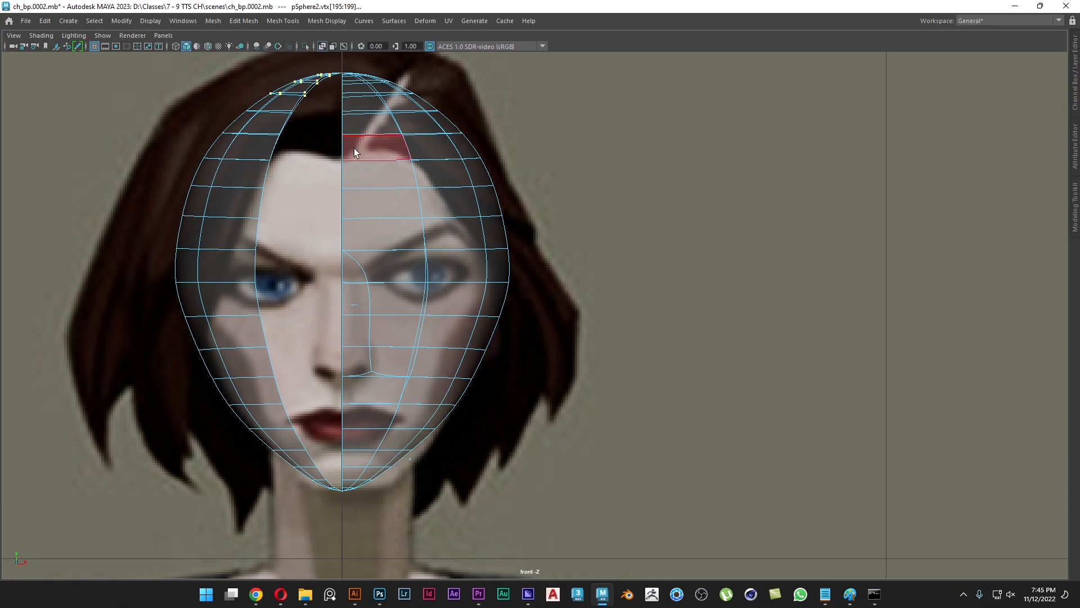
pyautogui.rightClick(278, 112)
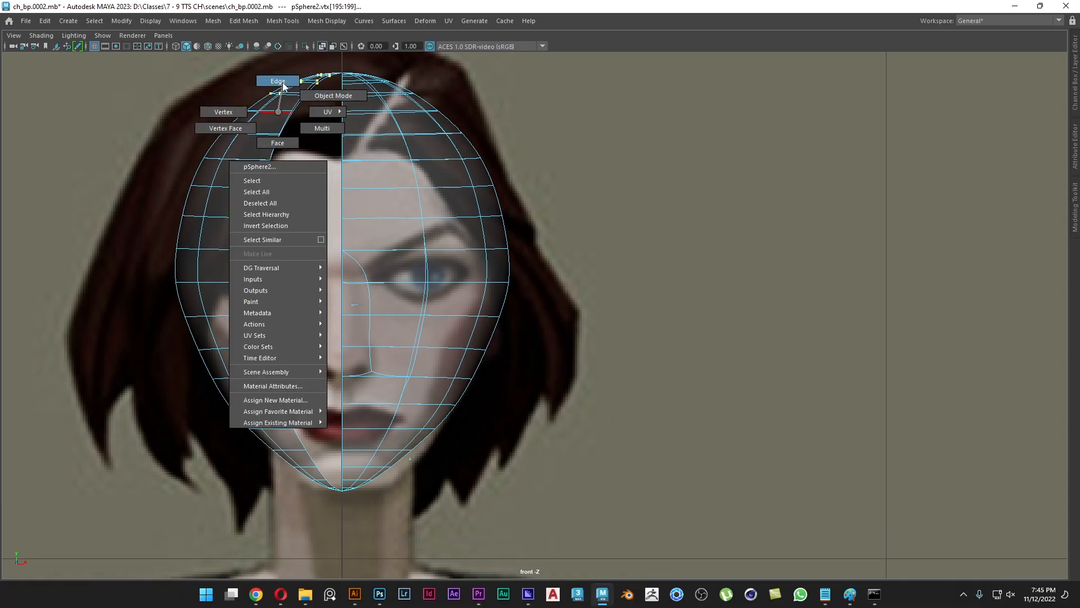
pyautogui.moveTo(280, 118); pyautogui.dragTo(284, 135, button='right')
pyautogui.moveTo(332, 99); pyautogui.dragTo(260, 53)
pyautogui.press('Delete')
pyautogui.moveTo(334, 461); pyautogui.dragTo(280, 516)
pyautogui.press('Delete')
pyautogui.doubleClick(258, 366)
pyautogui.press('Delete')
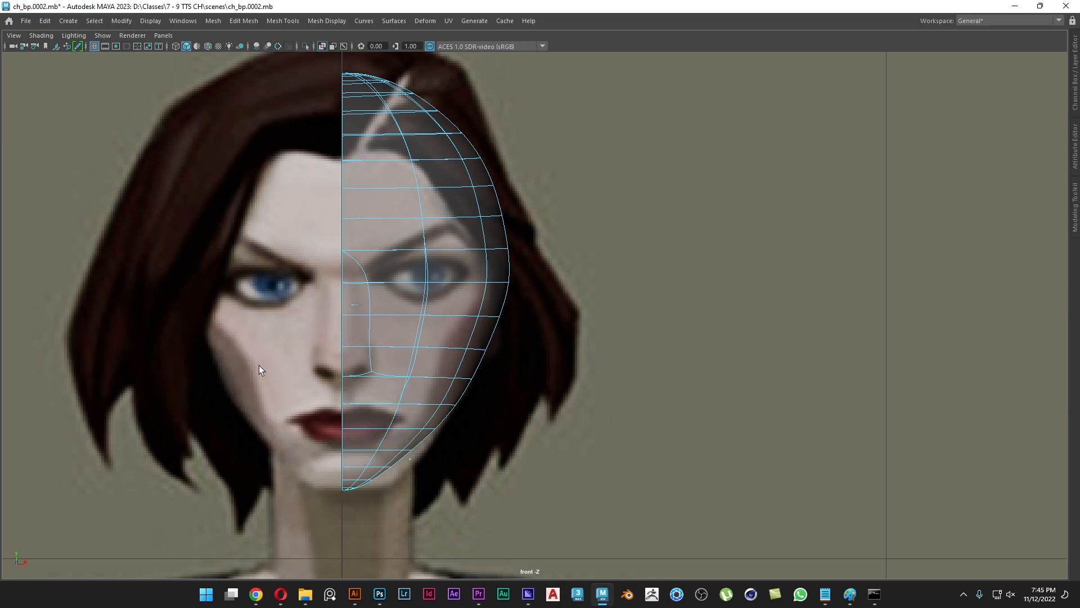
# Step: Frame the half head in the perspective view and turn off X-ray shading
pyautogui.press('space')
pyautogui.moveTo(404, 312); pyautogui.dragTo(406, 284)
pyautogui.scroll(-8, 430, 326)
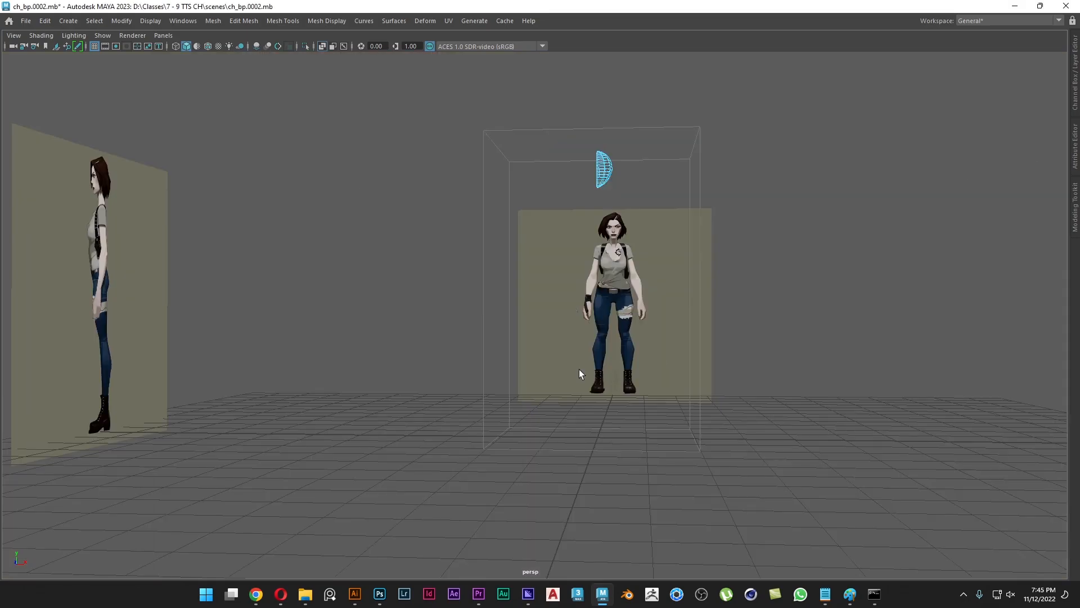
pyautogui.keyDown('alt'); pyautogui.moveTo(586, 351); pyautogui.dragTo(541, 356); pyautogui.keyUp('alt')
pyautogui.click(490, 279)
pyautogui.press('f')
pyautogui.keyDown('alt'); pyautogui.moveTo(470, 379); pyautogui.dragTo(532, 352); pyautogui.keyUp('alt')
pyautogui.scroll(-5, 568, 273)
pyautogui.keyDown('alt'); pyautogui.moveTo(369, 357); pyautogui.dragTo(474, 360); pyautogui.keyUp('alt')
pyautogui.keyDown('alt'); pyautogui.moveTo(476, 382); pyautogui.dragTo(470, 296, button='middle'); pyautogui.keyUp('alt')
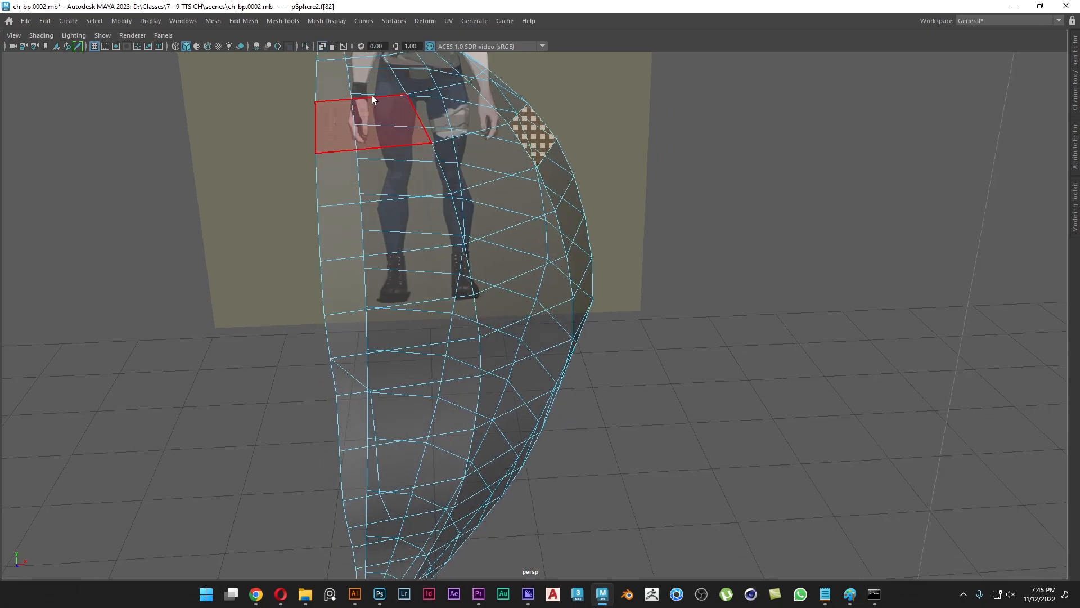
pyautogui.click(320, 46)
pyautogui.keyDown('alt'); pyautogui.moveTo(433, 224); pyautogui.dragTo(439, 329); pyautogui.keyUp('alt')
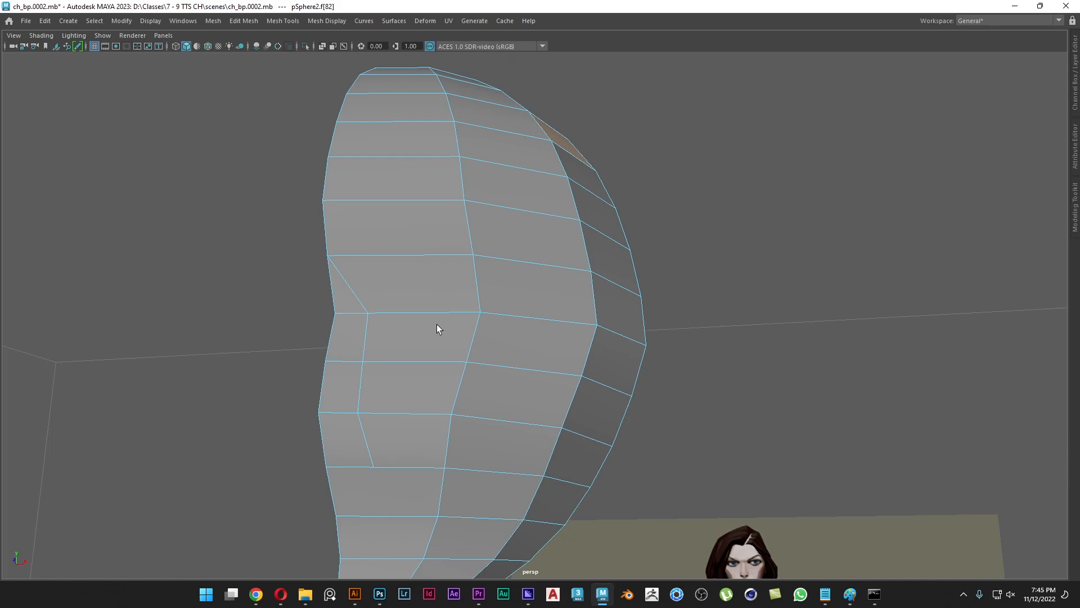
# Step: Extrude the four nose faces along the centre line and pull them forward out of the face
pyautogui.moveTo(331, 286); pyautogui.dragTo(339, 431)
pyautogui.hotkey('ctrl', 'e')
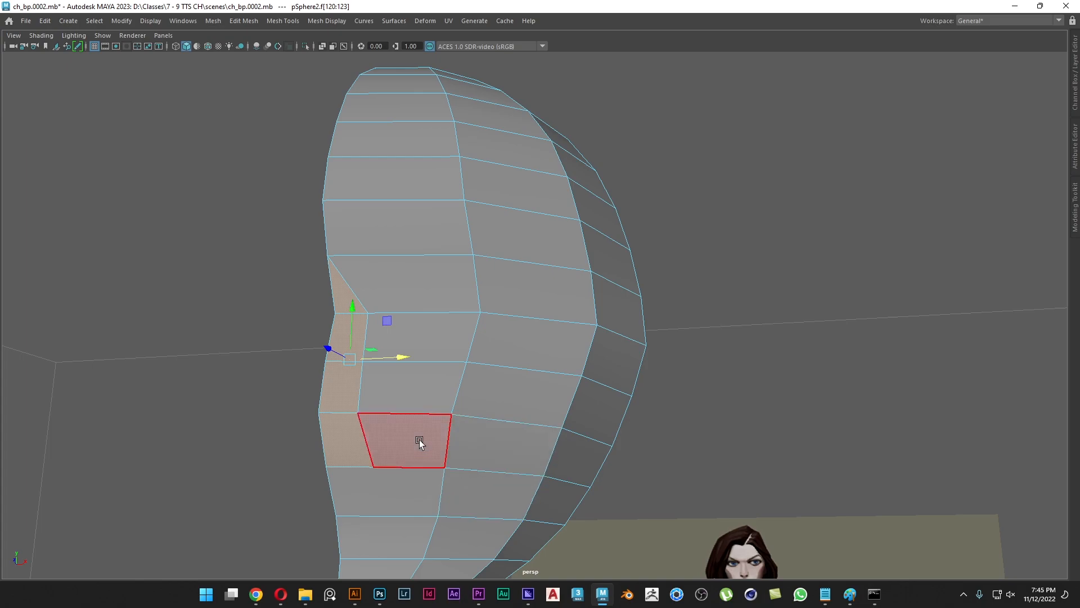
pyautogui.keyDown('alt'); pyautogui.moveTo(422, 446); pyautogui.dragTo(381, 442); pyautogui.keyUp('alt')
pyautogui.moveTo(336, 372); pyautogui.dragTo(321, 372)
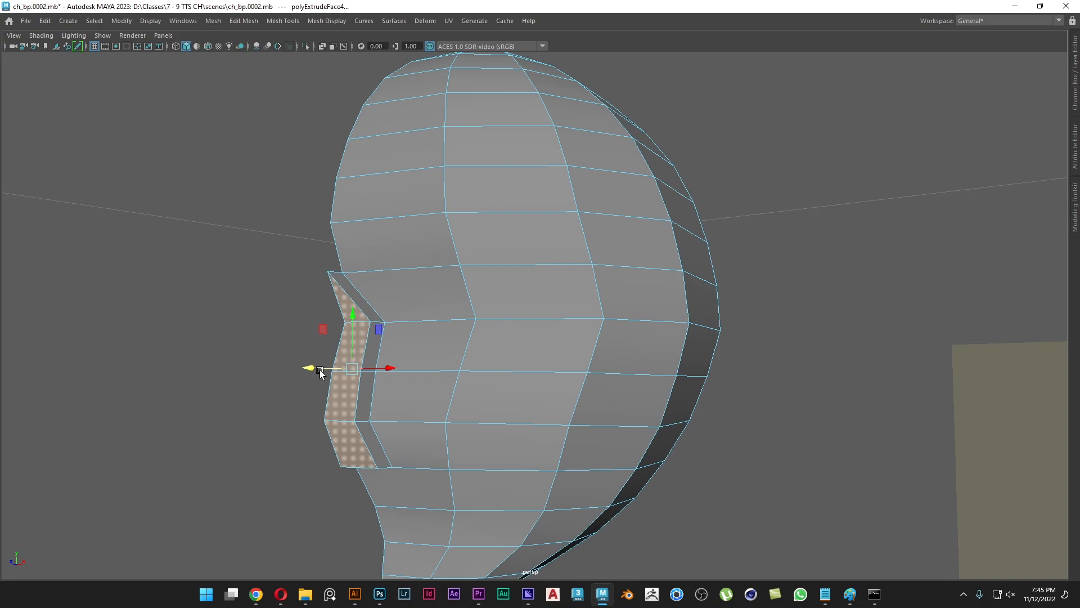
# Step: Merge the two vertices at the top of the nose extrusion into one on the unsmoothed half head
pyautogui.press('3')
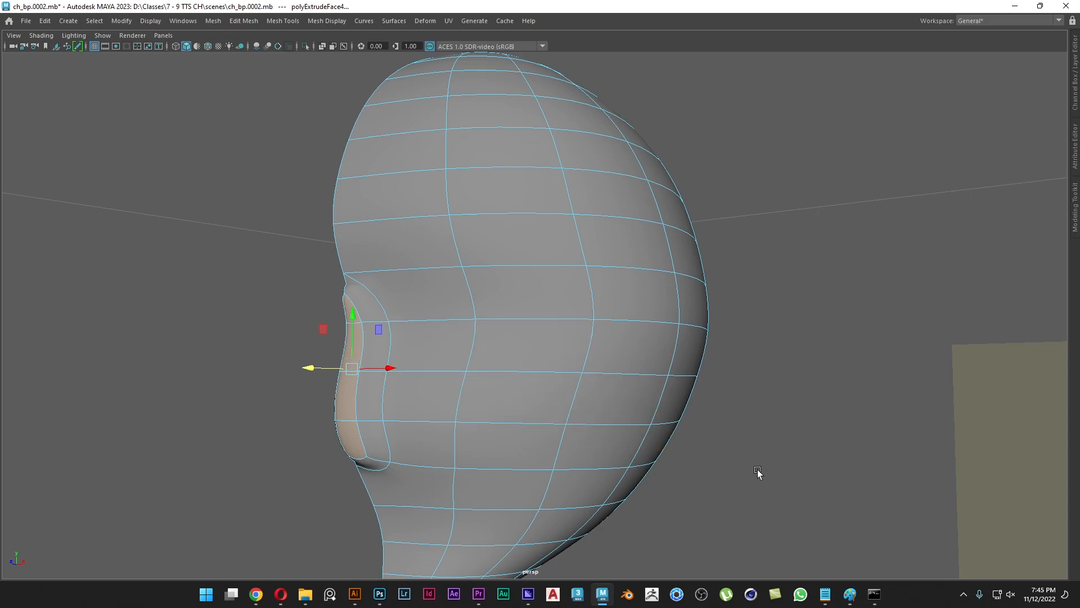
pyautogui.press('1')
pyautogui.moveTo(420, 260); pyautogui.dragTo(339, 249, button='right')
pyautogui.click(330, 273)
pyautogui.click(342, 274)
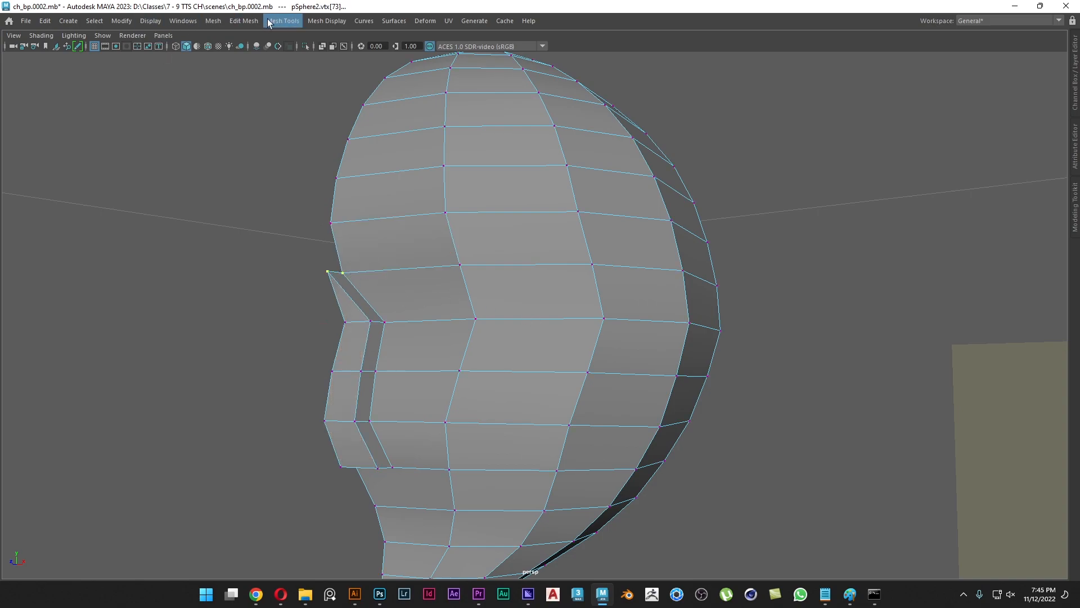
pyautogui.click(232, 22)
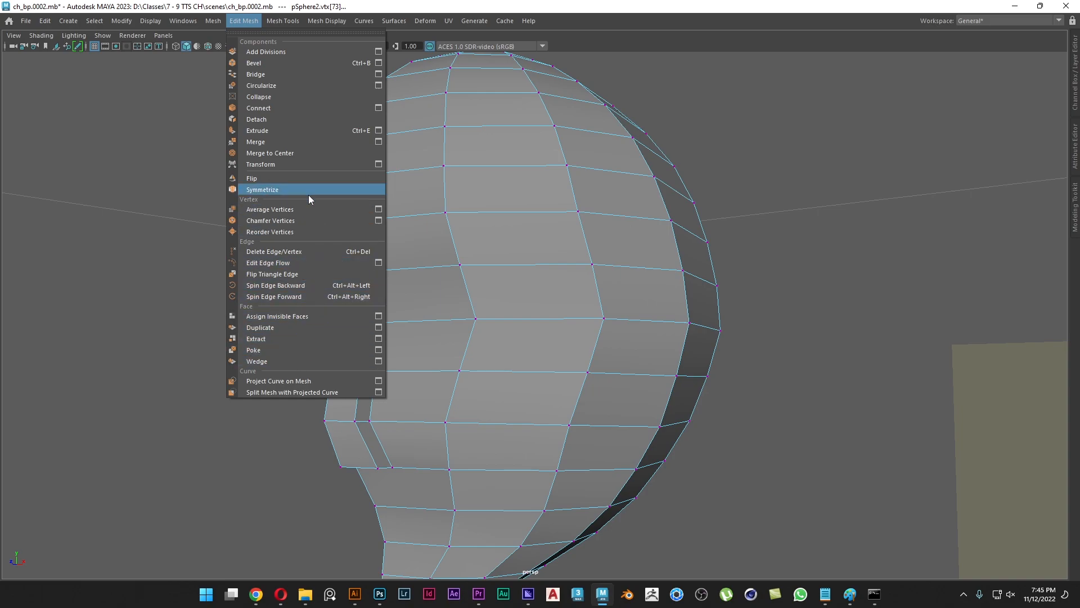
pyautogui.click(279, 148)
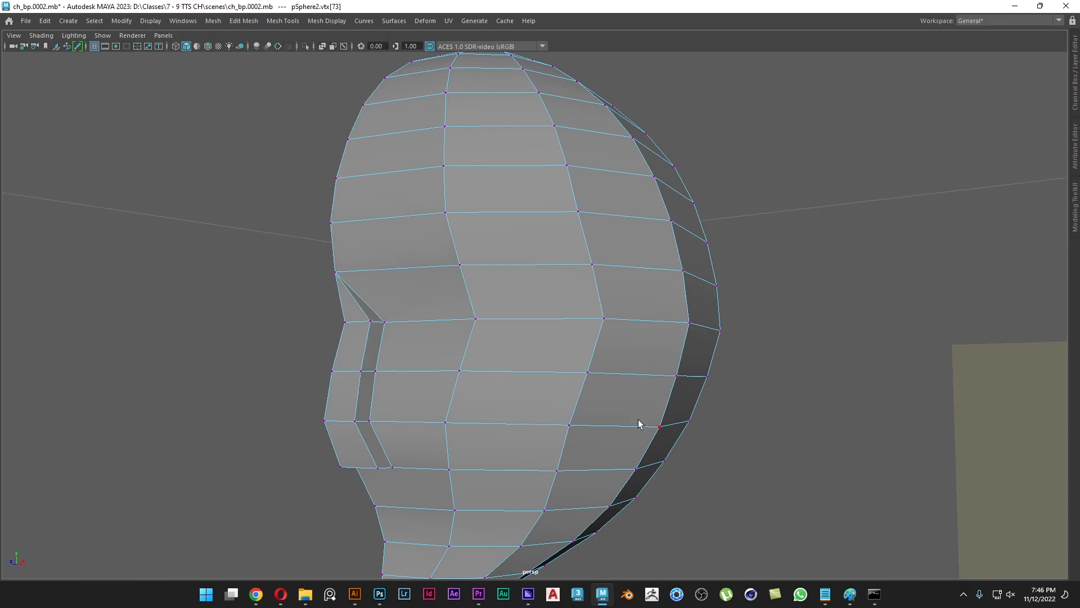
# Step: Turn on smooth mesh preview, return to object mode and deselect the half head
pyautogui.press('3')
pyautogui.press('w')
pyautogui.moveTo(503, 259); pyautogui.dragTo(558, 239, button='right')
pyautogui.click(801, 276)
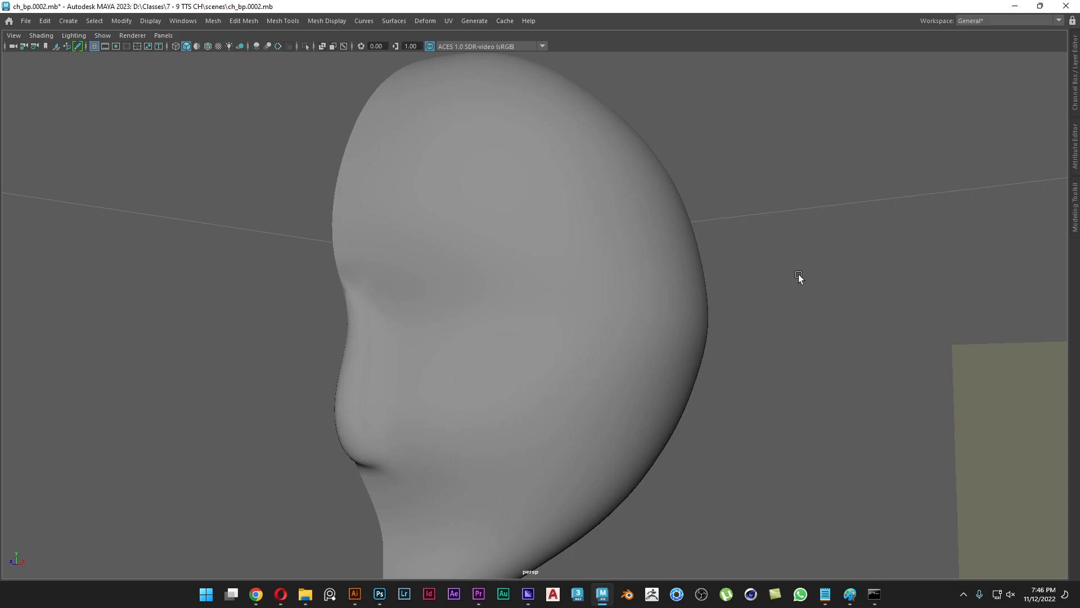
# Step: Show the half head over the side reference with X-ray shading and switch it to vertex editing
pyautogui.click(404, 427)
pyautogui.press('space')
pyautogui.moveTo(521, 333); pyautogui.dragTo(653, 360)
pyautogui.scroll(3, 507, 352)
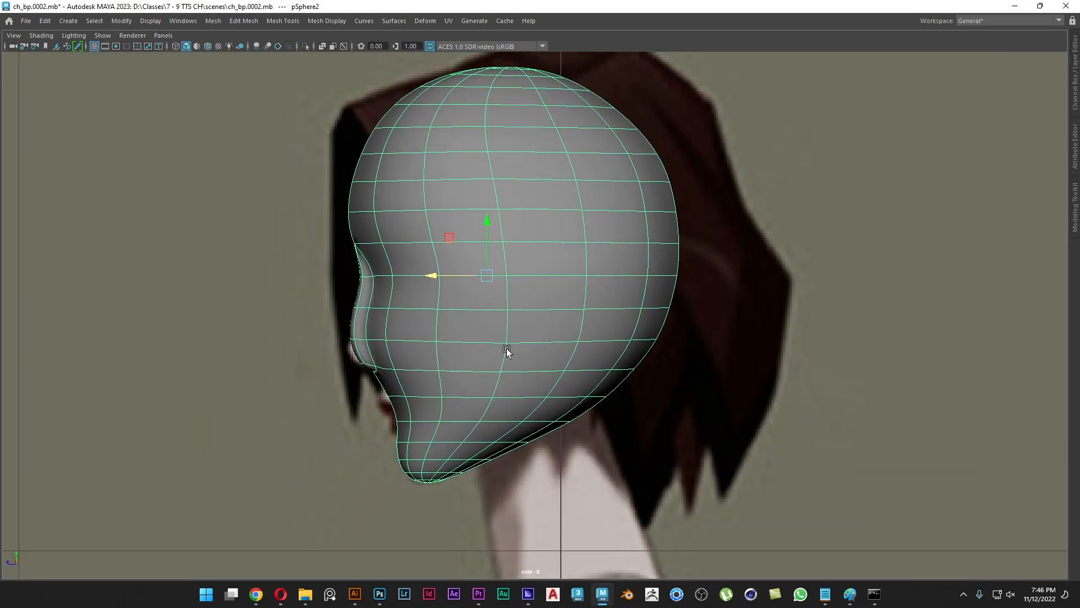
pyautogui.scroll(3, 348, 360)
pyautogui.scroll(2, 342, 354)
pyautogui.keyDown('alt'); pyautogui.moveTo(345, 362); pyautogui.dragTo(426, 390, button='middle'); pyautogui.keyUp('alt')
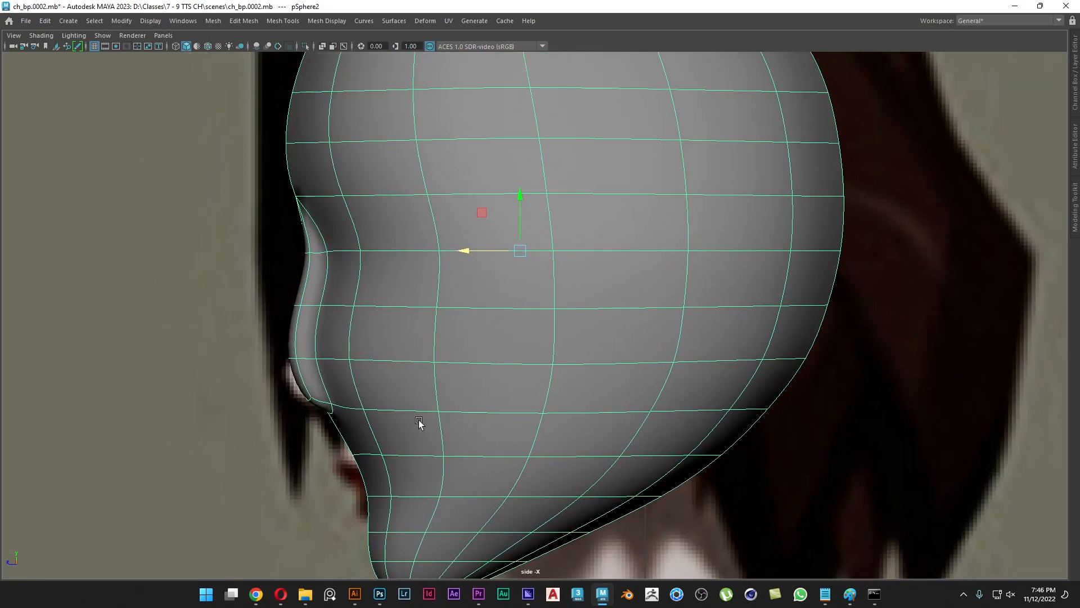
pyautogui.click(322, 46)
pyautogui.keyDown('alt'); pyautogui.moveTo(451, 300); pyautogui.dragTo(452, 271, button='middle'); pyautogui.keyUp('alt')
pyautogui.moveTo(454, 166); pyautogui.dragTo(380, 164, button='right')
pyautogui.click(197, 232)
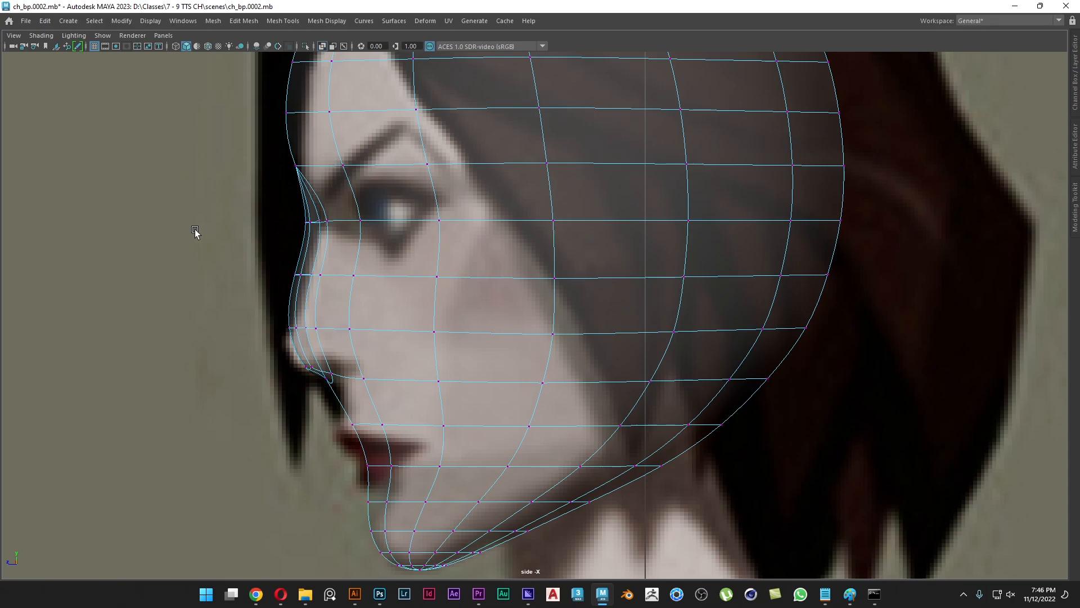
# Step: Turn on soft selection with a small falloff and move the nose-bridge vertex back and down onto the side profile
pyautogui.click(291, 166)
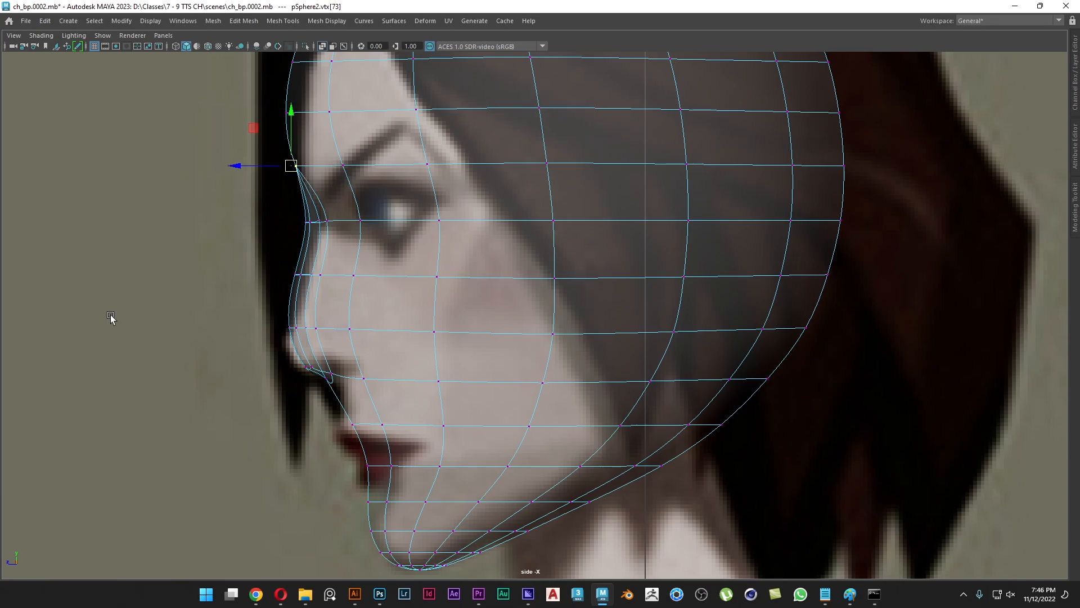
pyautogui.press('b')
pyautogui.moveTo(113, 317); pyautogui.dragTo(198, 320)
pyautogui.moveTo(215, 319); pyautogui.dragTo(311, 303)
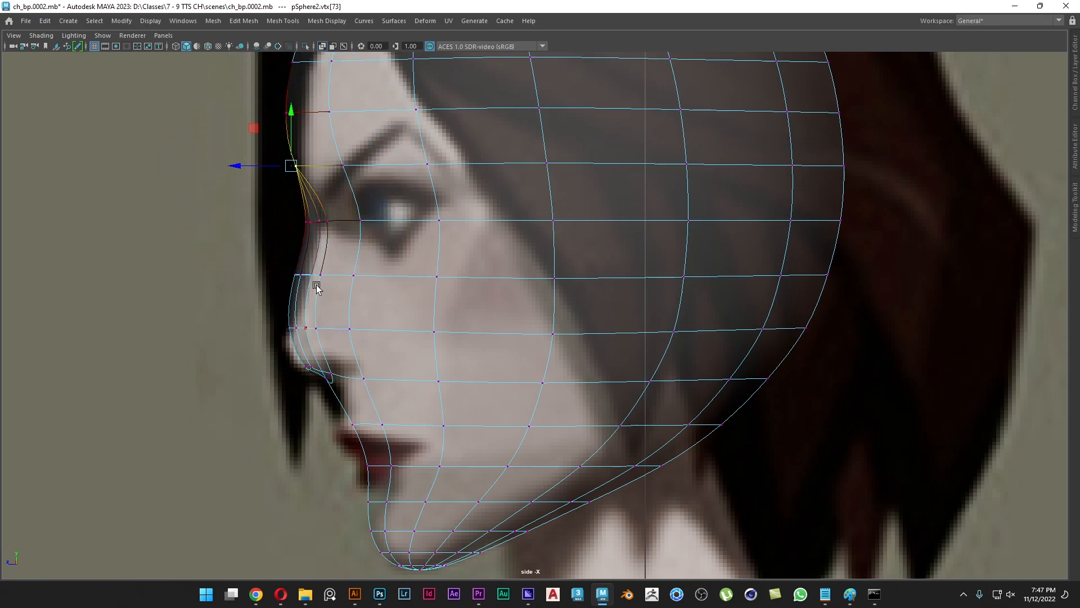
pyautogui.moveTo(252, 166)
pyautogui.mouseDown()
pyautogui.moveTo(273, 169)
pyautogui.moveTo(264, 172)
pyautogui.mouseUp()
pyautogui.moveTo(302, 119); pyautogui.dragTo(302, 145)
# Step: Move the forehead profile vertices back to match the forehead outline in the side reference
pyautogui.keyDown('alt'); pyautogui.moveTo(388, 142); pyautogui.dragTo(385, 229, button='middle'); pyautogui.keyUp('alt')
pyautogui.moveTo(245, 136); pyautogui.dragTo(301, 226)
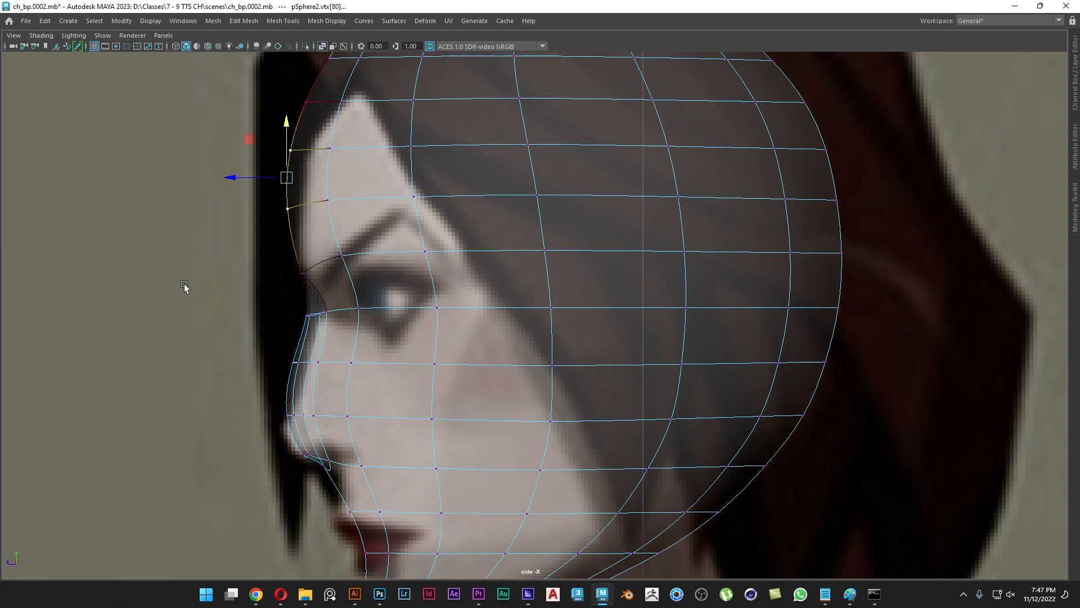
pyautogui.moveTo(239, 178); pyautogui.dragTo(243, 178)
pyautogui.moveTo(201, 265); pyautogui.dragTo(201, 265, button='middle')
# Step: Move the second column of forehead vertices back, and shift the eyebrow vertex up and back
pyautogui.moveTo(318, 134); pyautogui.dragTo(343, 249)
pyautogui.moveTo(159, 268); pyautogui.dragTo(180, 269, button='middle')
pyautogui.moveTo(325, 280); pyautogui.dragTo(366, 228)
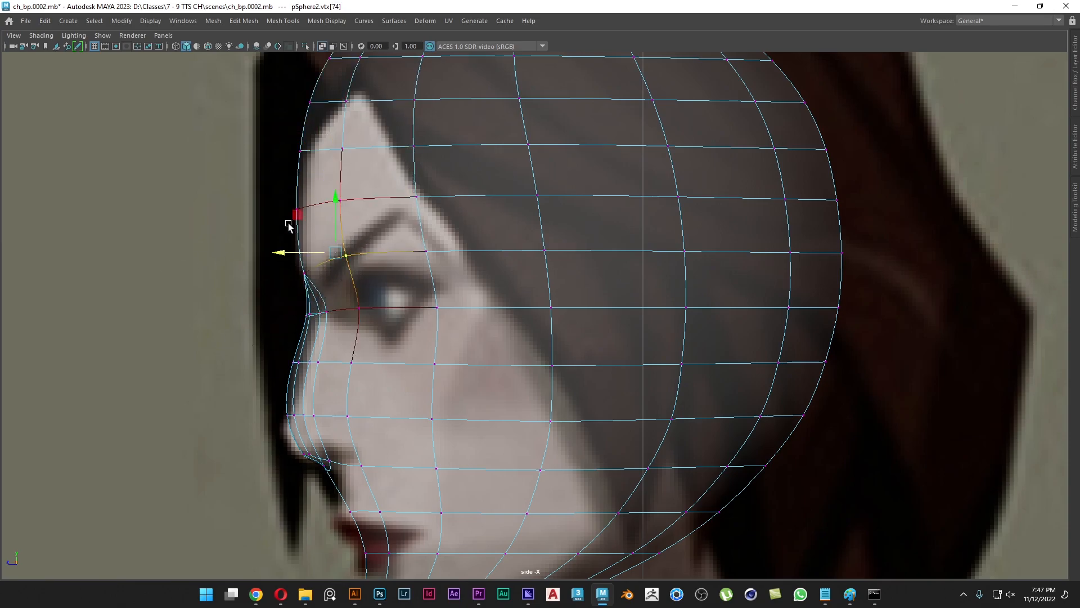
pyautogui.moveTo(297, 217); pyautogui.dragTo(313, 200)
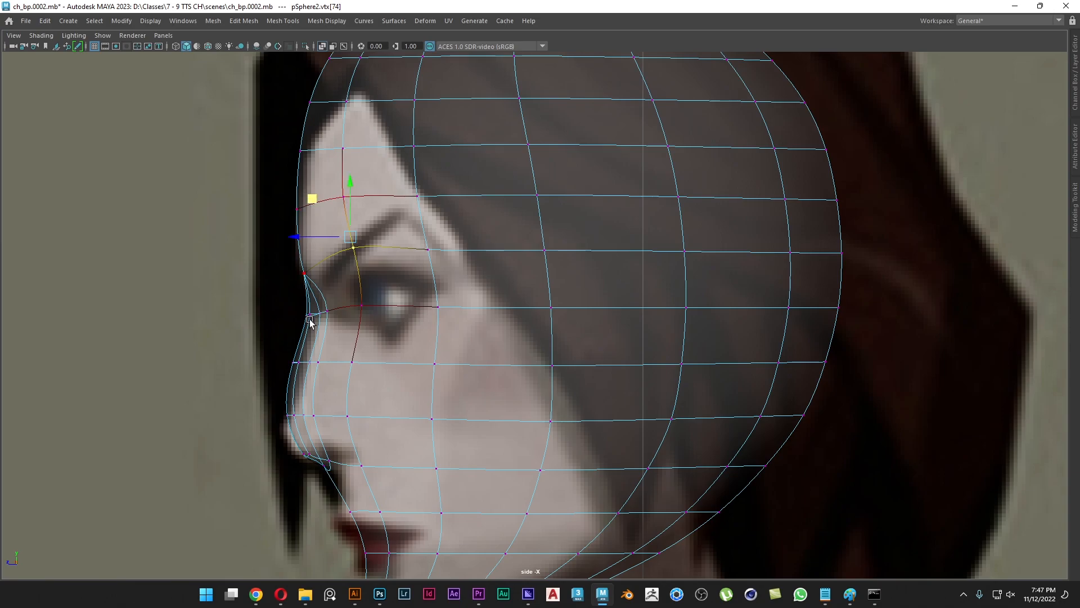
# Step: Pull the nose-tip row of vertices forward and lower it towards the nose tip in the side reference
pyautogui.keyDown('alt'); pyautogui.moveTo(293, 452); pyautogui.dragTo(290, 333, button='middle'); pyautogui.keyUp('alt')
pyautogui.moveTo(271, 288); pyautogui.dragTo(344, 309)
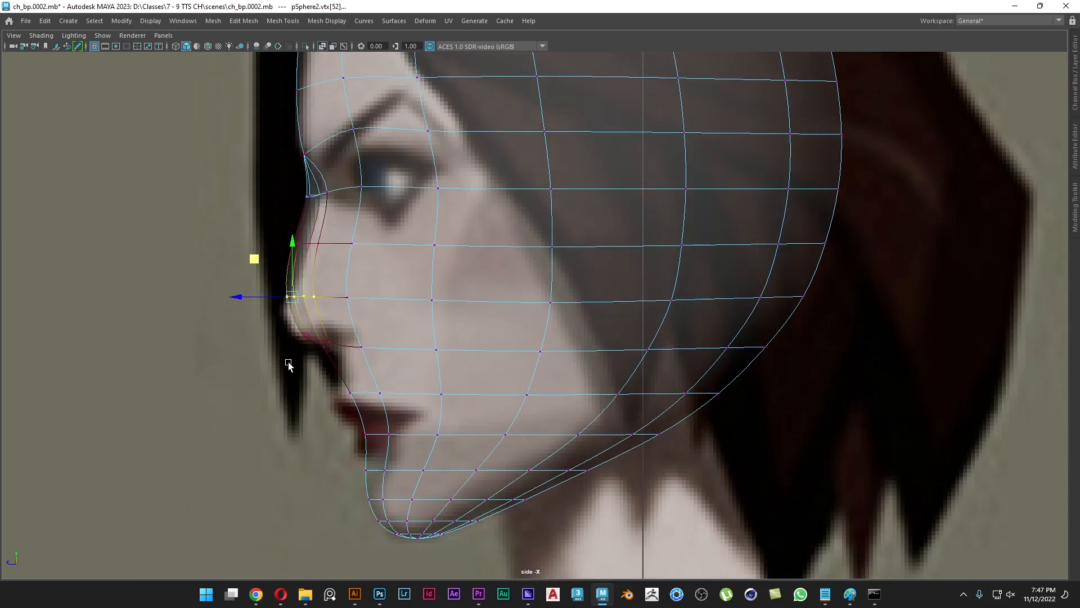
pyautogui.click(239, 297)
pyautogui.moveTo(268, 369); pyautogui.dragTo(256, 369, button='middle')
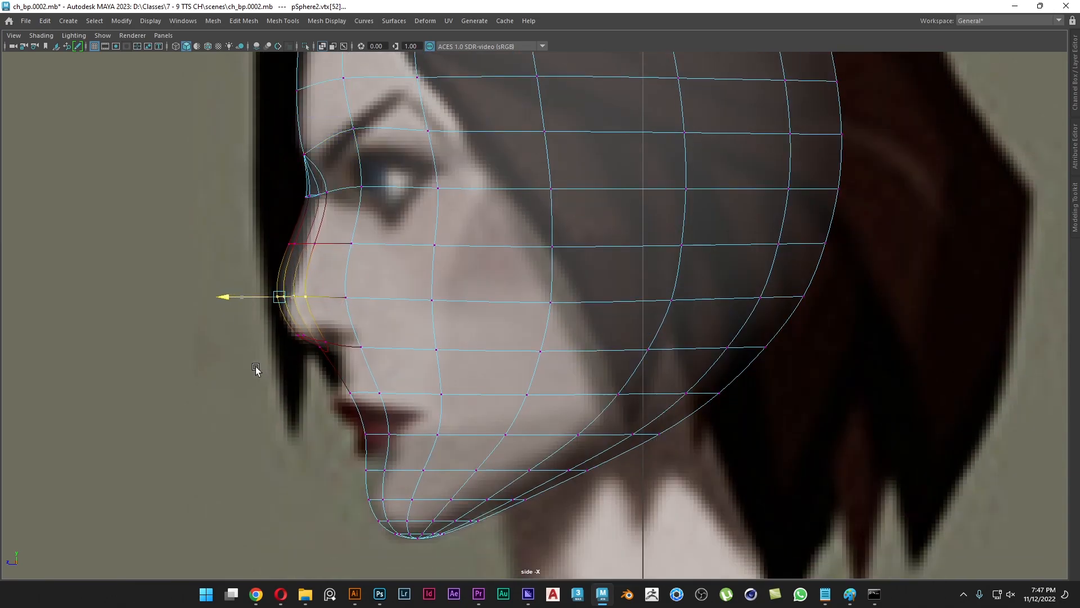
pyautogui.moveTo(283, 254); pyautogui.dragTo(284, 276)
# Step: Lower the cheek vertex just behind the nostril to line up with the nose-tip row
pyautogui.moveTo(290, 379); pyautogui.dragTo(316, 325)
pyautogui.moveTo(378, 263); pyautogui.dragTo(330, 316)
pyautogui.moveTo(333, 254); pyautogui.dragTo(335, 270)
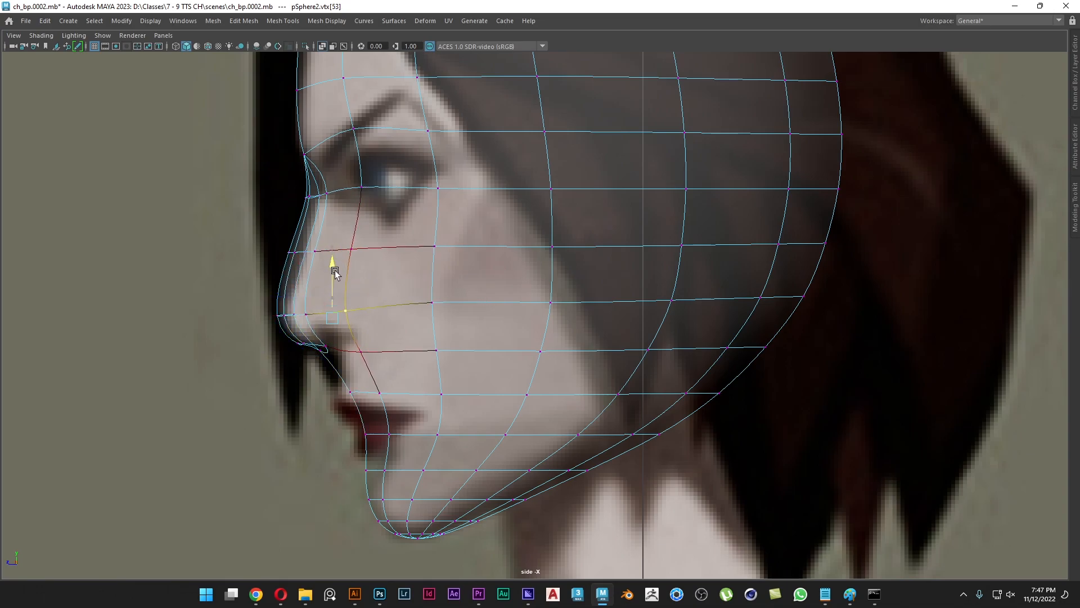
# Step: Select the vertex row from the cheek to the back of the head and rotate it slightly, lowering its front end
pyautogui.moveTo(485, 296); pyautogui.dragTo(403, 316)
pyautogui.press('q')
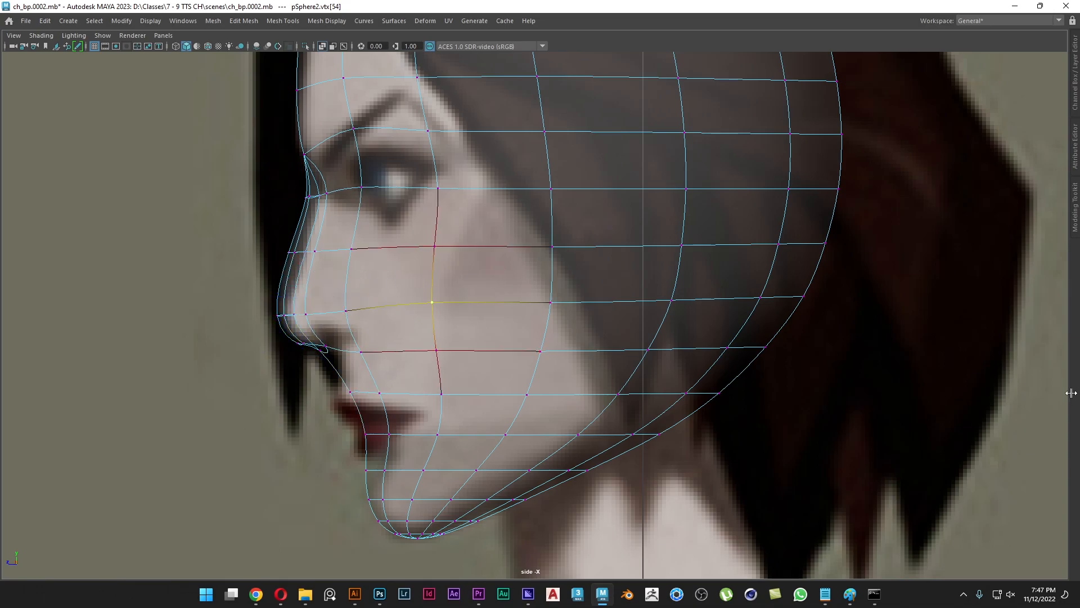
pyautogui.keyDown('shift'); pyautogui.moveTo(912, 286); pyautogui.dragTo(465, 317); pyautogui.keyUp('shift')
pyautogui.press('w')
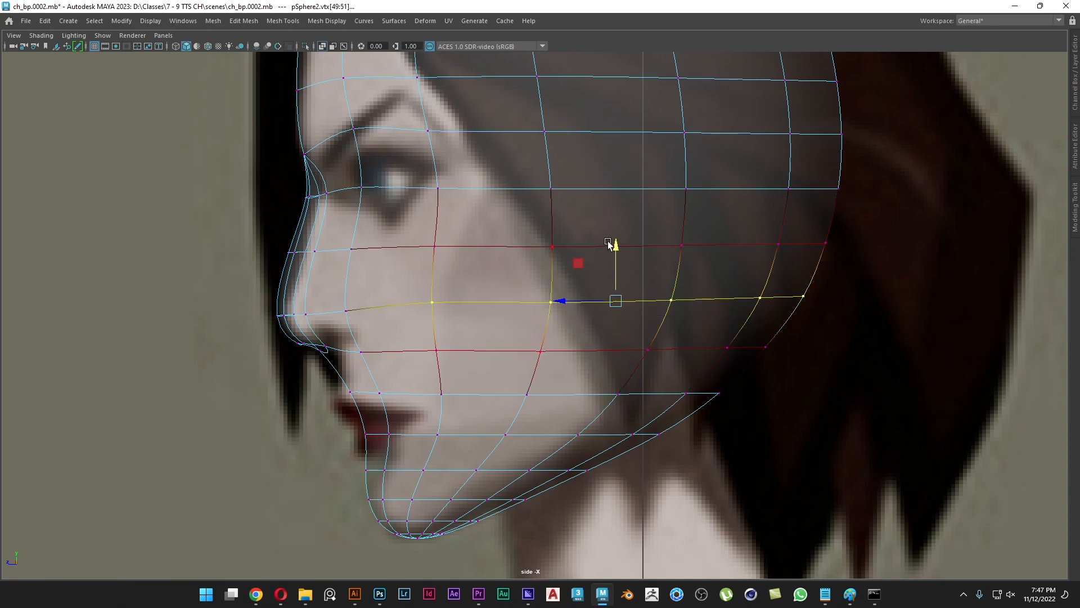
pyautogui.press('e')
pyautogui.moveTo(598, 253); pyautogui.dragTo(596, 254)
pyautogui.press('w')
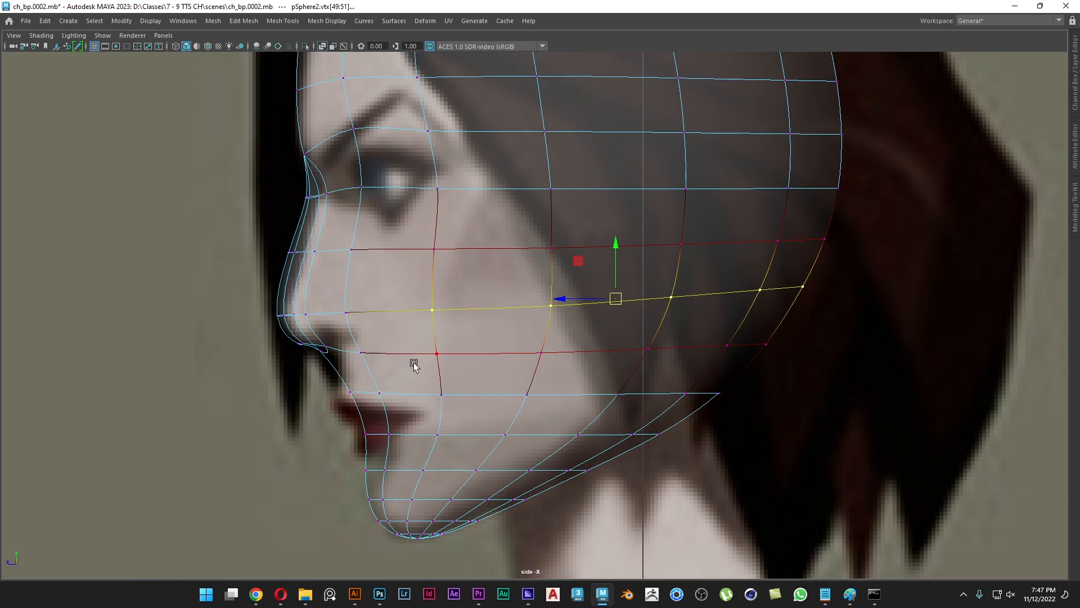
# Step: Move the nose underside vertices back and up, and lower the nose-tip row with a smaller soft-selection falloff
pyautogui.click(316, 348)
pyautogui.moveTo(278, 316); pyautogui.dragTo(292, 309, button='middle')
pyautogui.moveTo(235, 297); pyautogui.dragTo(317, 317)
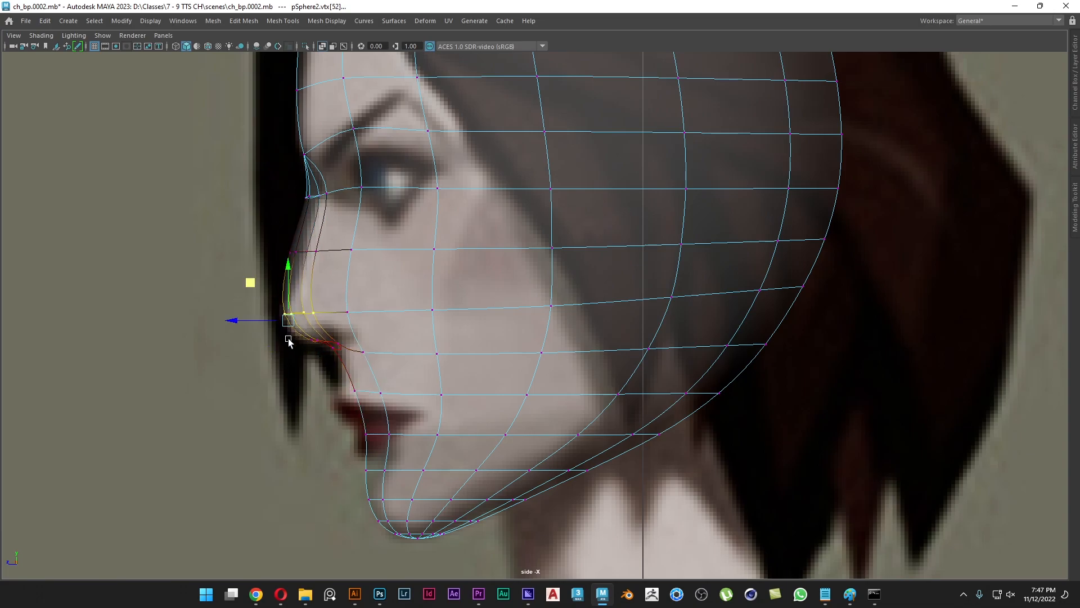
pyautogui.moveTo(251, 285); pyautogui.dragTo(250, 296, button='middle')
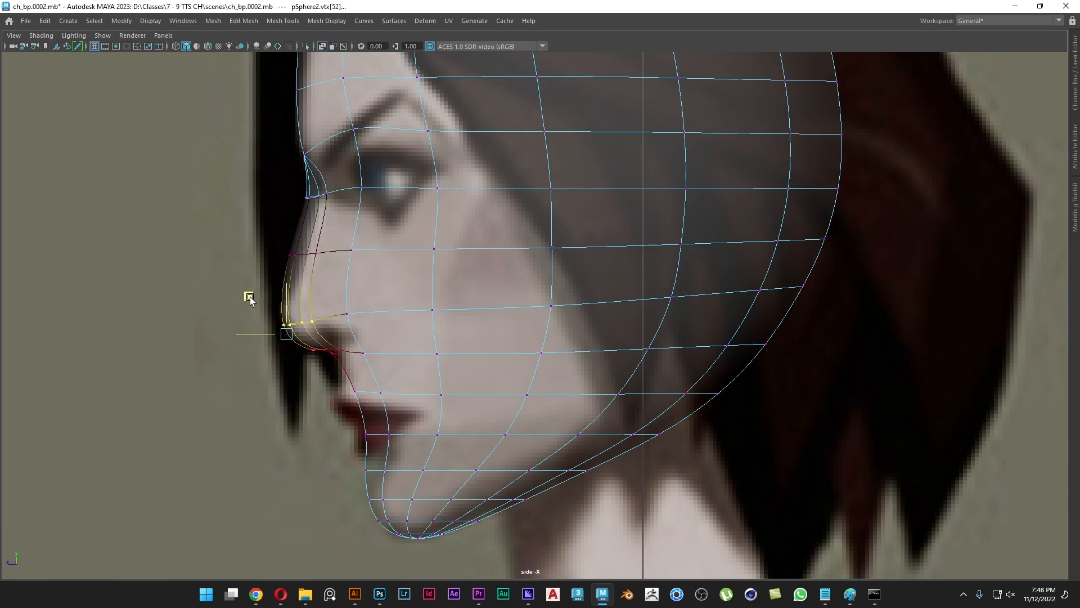
pyautogui.moveTo(250, 297); pyautogui.dragTo(251, 285)
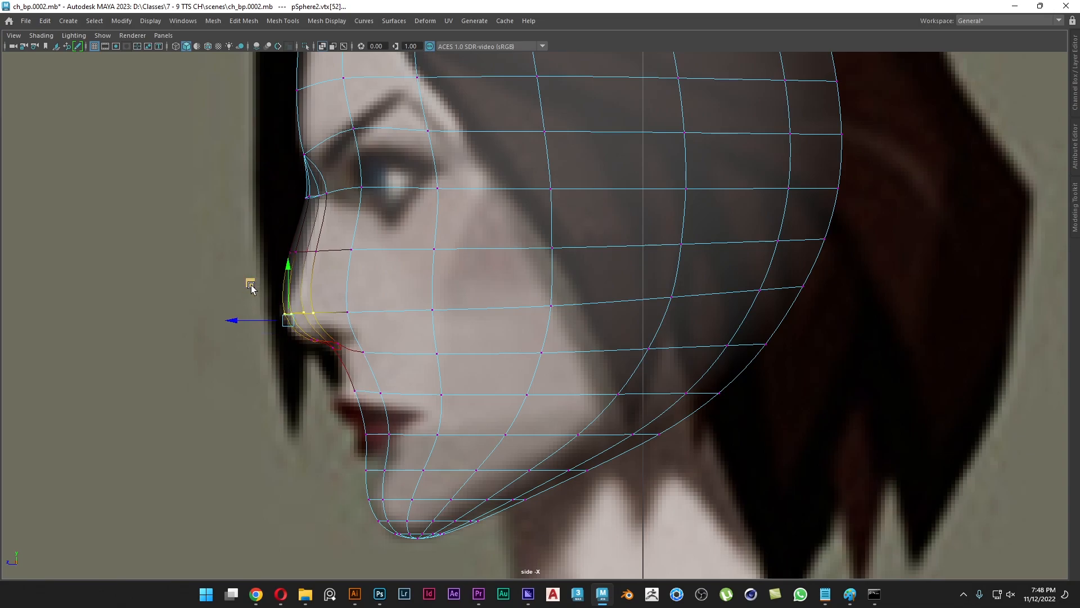
pyautogui.press('b')
pyautogui.moveTo(248, 358); pyautogui.dragTo(292, 357)
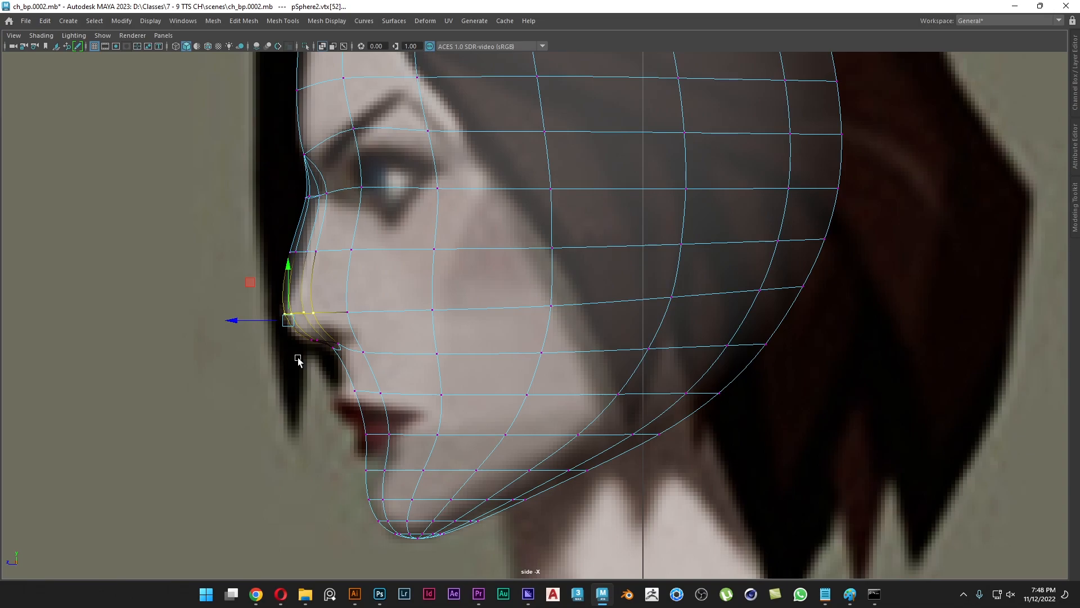
pyautogui.moveTo(289, 284); pyautogui.dragTo(289, 300)
# Step: Nudge the mid-bridge row of nose vertices down and back, and raise the nose-tip row slightly
pyautogui.click(298, 252)
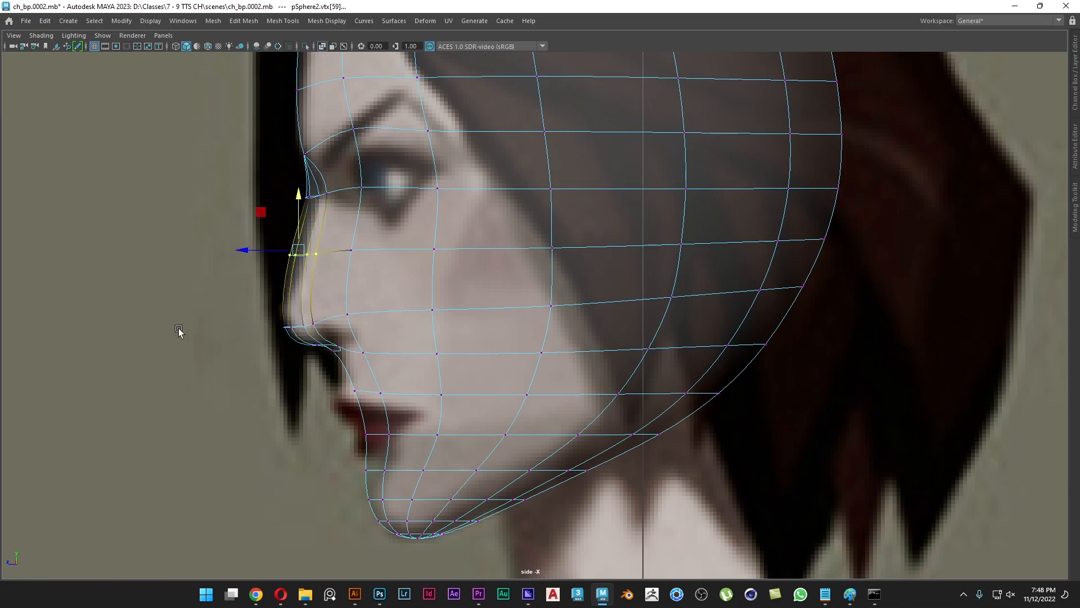
pyautogui.moveTo(245, 250); pyautogui.dragTo(246, 250)
pyautogui.moveTo(189, 320); pyautogui.dragTo(201, 319, button='middle')
pyautogui.moveTo(251, 309); pyautogui.dragTo(329, 340)
pyautogui.moveTo(251, 305); pyautogui.dragTo(248, 291, button='middle')
# Step: In the perspective view without X-ray, delete the inner side faces of the nose along the centre line
pyautogui.keyDown('alt'); pyautogui.moveTo(385, 186); pyautogui.dragTo(363, 365, button='middle'); pyautogui.keyUp('alt')
pyautogui.keyDown('alt'); pyautogui.moveTo(335, 288); pyautogui.dragTo(291, 372, button='middle'); pyautogui.keyUp('alt')
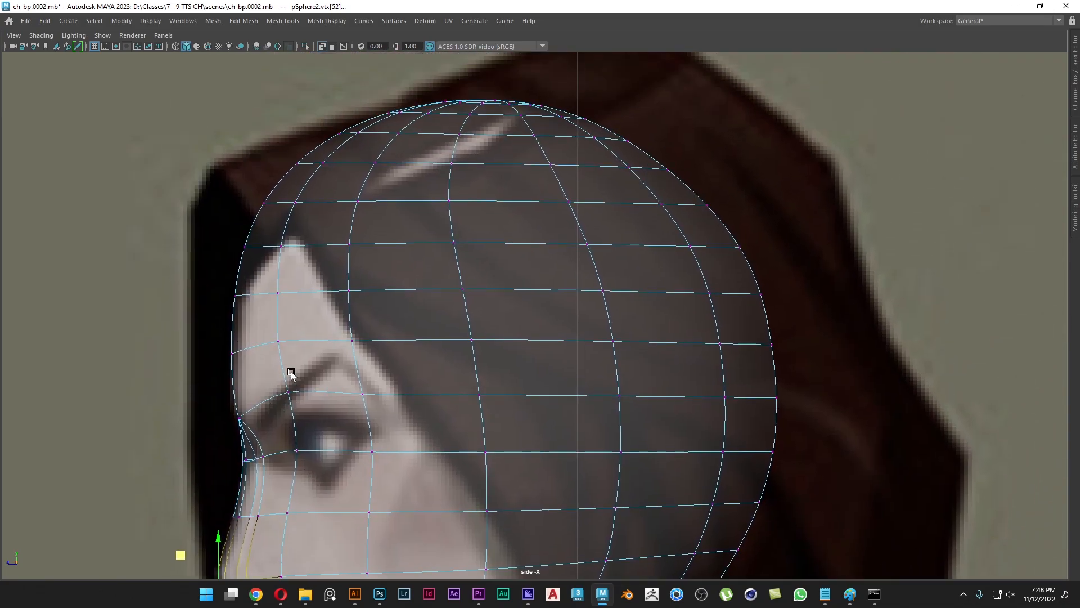
pyautogui.keyDown('alt'); pyautogui.moveTo(376, 308); pyautogui.dragTo(377, 220, button='middle'); pyautogui.keyUp('alt')
pyautogui.press('space')
pyautogui.moveTo(400, 223); pyautogui.dragTo(380, 188)
pyautogui.keyDown('alt'); pyautogui.moveTo(420, 357); pyautogui.dragTo(534, 394); pyautogui.keyUp('alt')
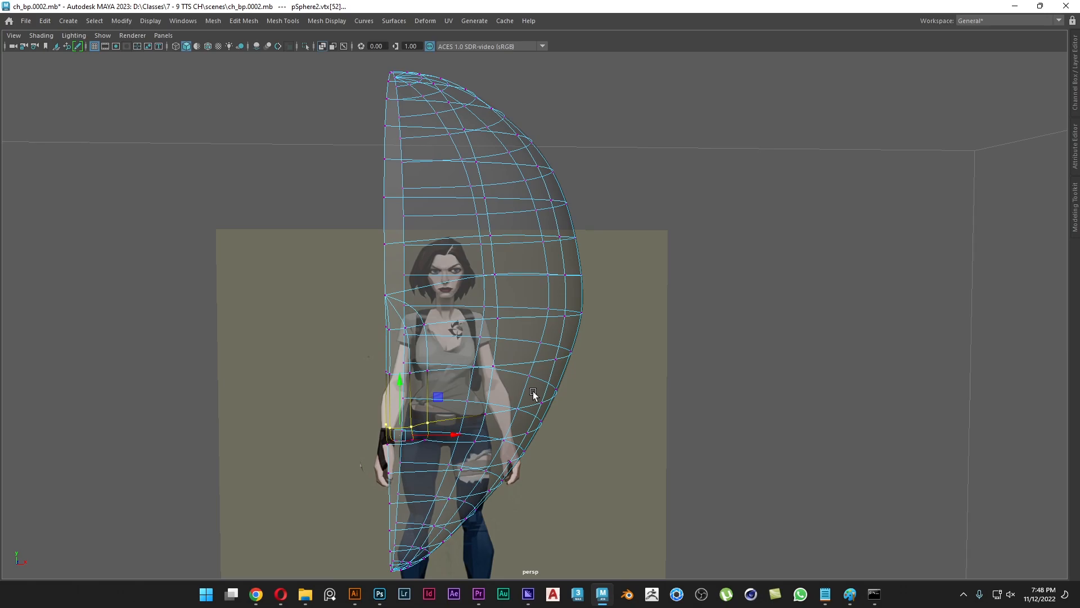
pyautogui.click(323, 48)
pyautogui.keyDown('alt'); pyautogui.moveTo(456, 438); pyautogui.dragTo(543, 443); pyautogui.keyUp('alt')
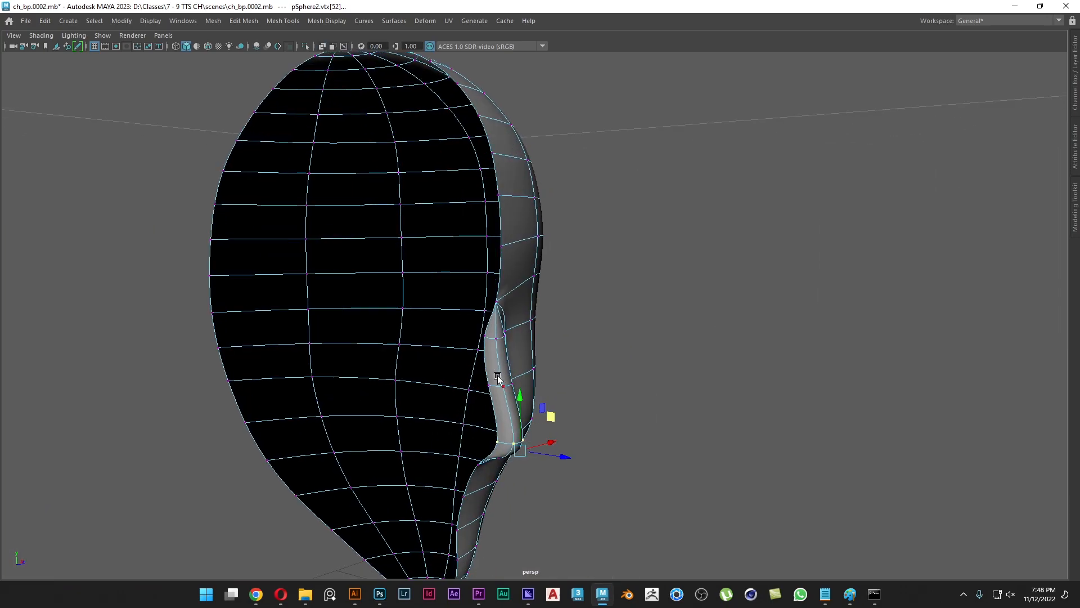
pyautogui.moveTo(498, 346); pyautogui.dragTo(496, 331, button='right')
pyautogui.doubleClick(494, 327)
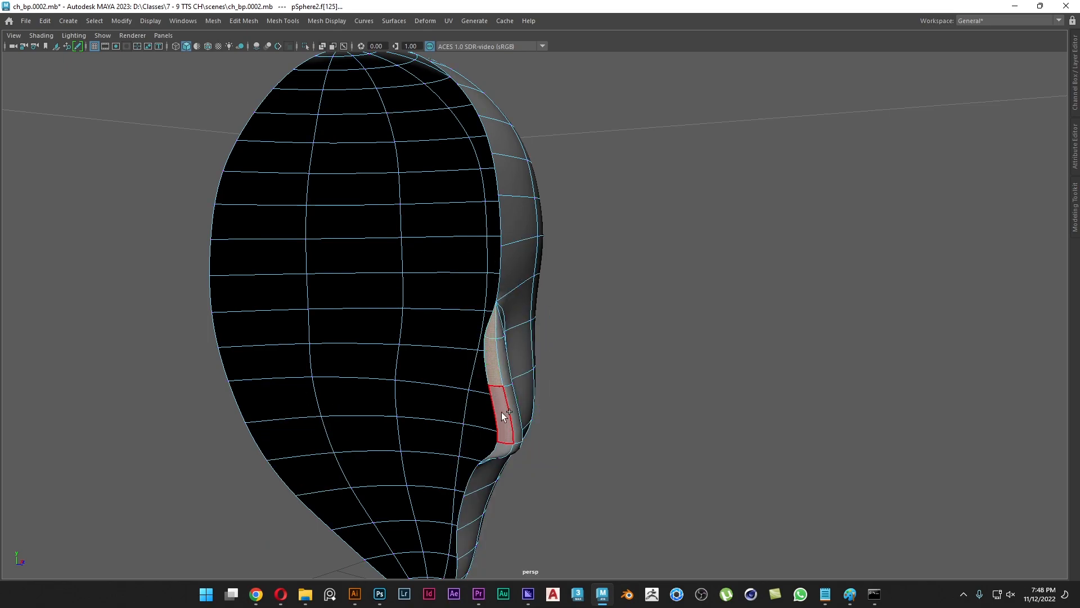
pyautogui.click(637, 510)
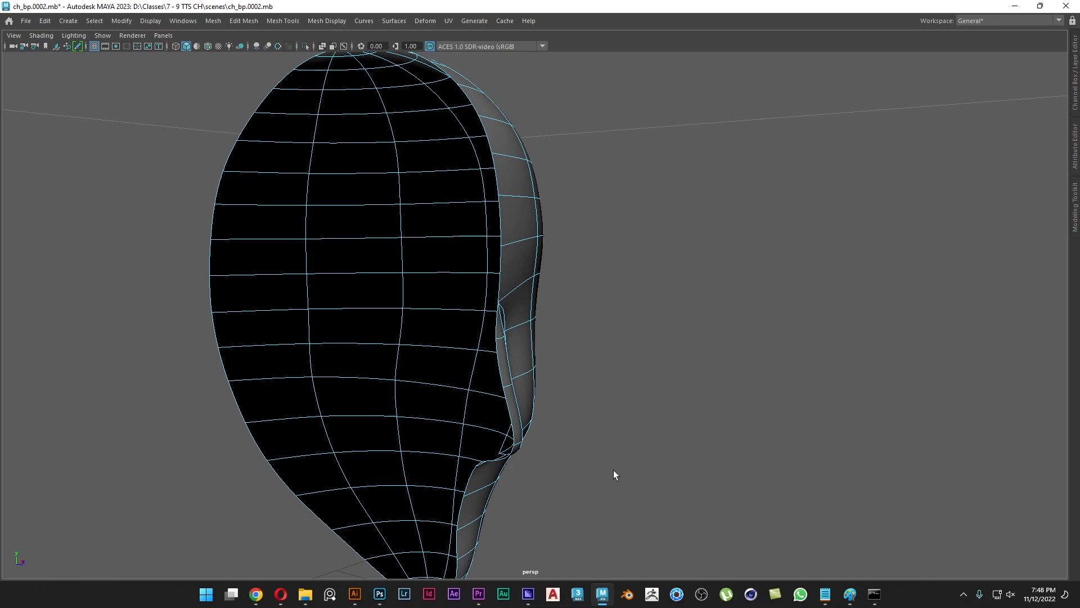
# Step: Examine the smoothed half head and its nose from several angles in object mode with nothing selected
pyautogui.keyDown('alt'); pyautogui.moveTo(614, 470); pyautogui.dragTo(446, 422); pyautogui.keyUp('alt')
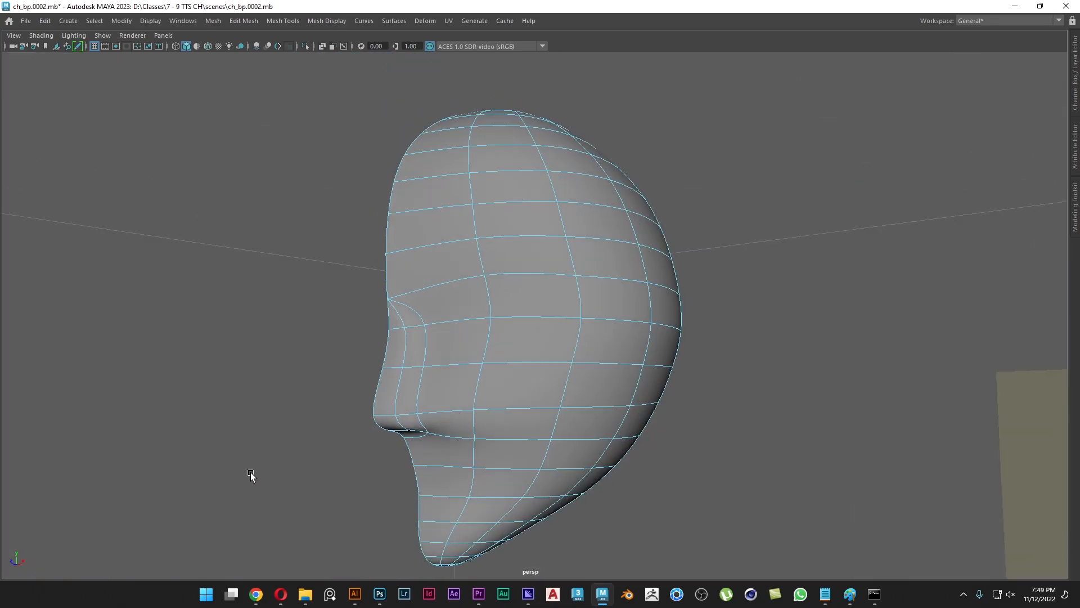
pyautogui.keyDown('alt'); pyautogui.moveTo(251, 473); pyautogui.dragTo(340, 481); pyautogui.keyUp('alt')
pyautogui.moveTo(555, 259); pyautogui.dragTo(611, 240, button='right')
pyautogui.click(759, 361)
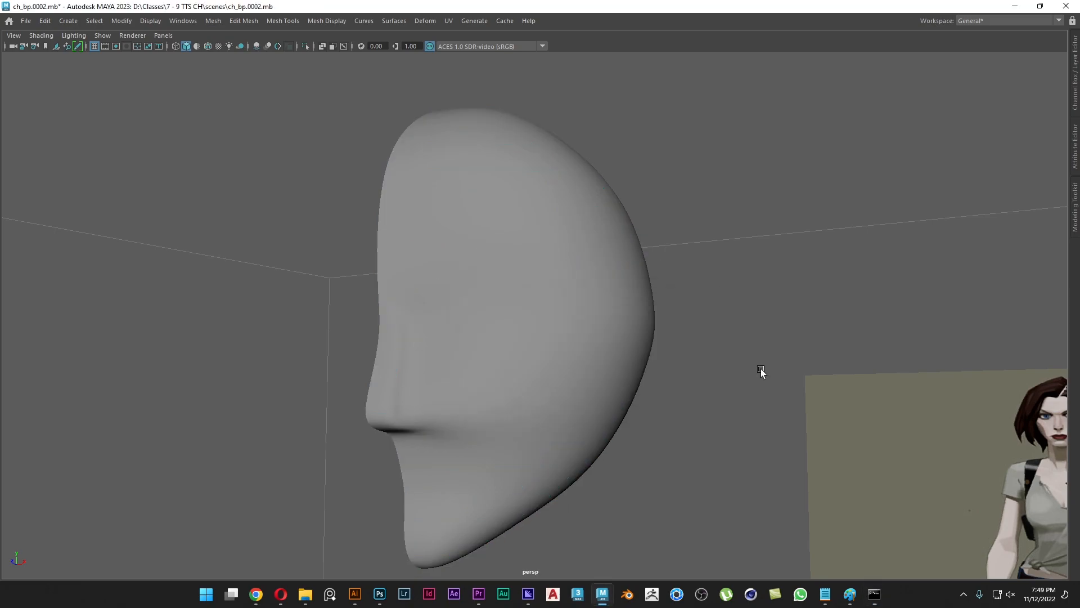
pyautogui.keyDown('alt'); pyautogui.moveTo(697, 428); pyautogui.dragTo(633, 451); pyautogui.keyUp('alt')
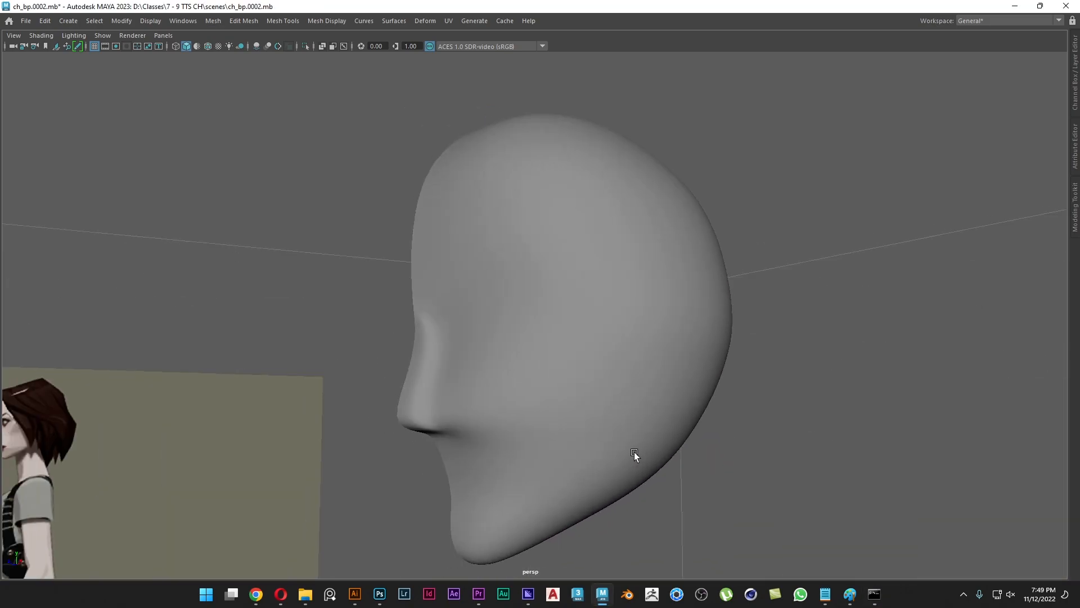
# Step: Bevel the head vertex over the reference eye, using X-ray in the front view to pick it out
pyautogui.click(518, 403)
pyautogui.press('space')
pyautogui.moveTo(518, 404); pyautogui.dragTo(527, 442)
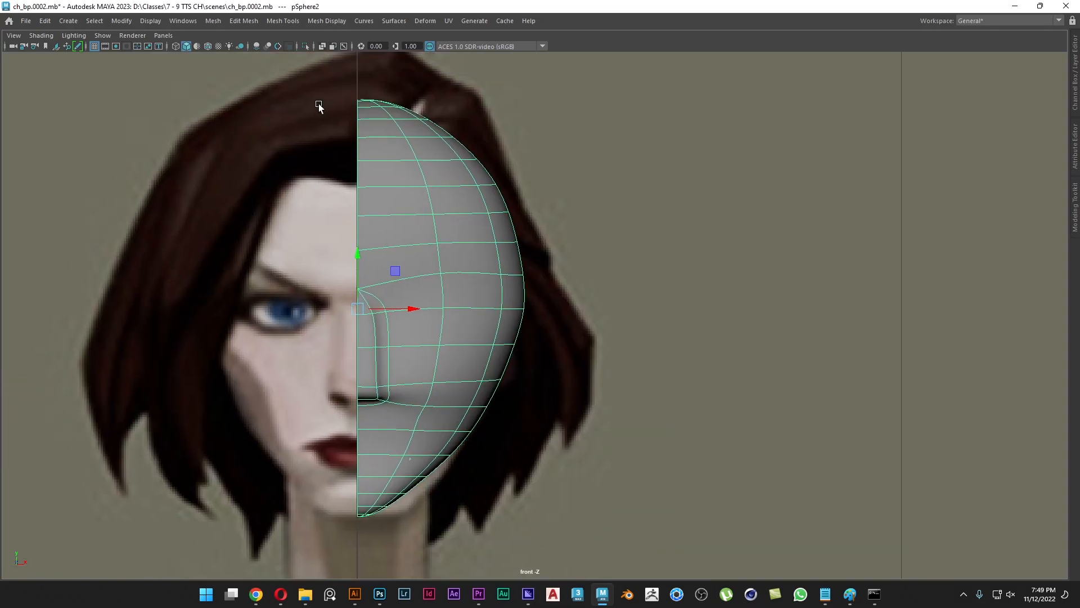
pyautogui.click(319, 48)
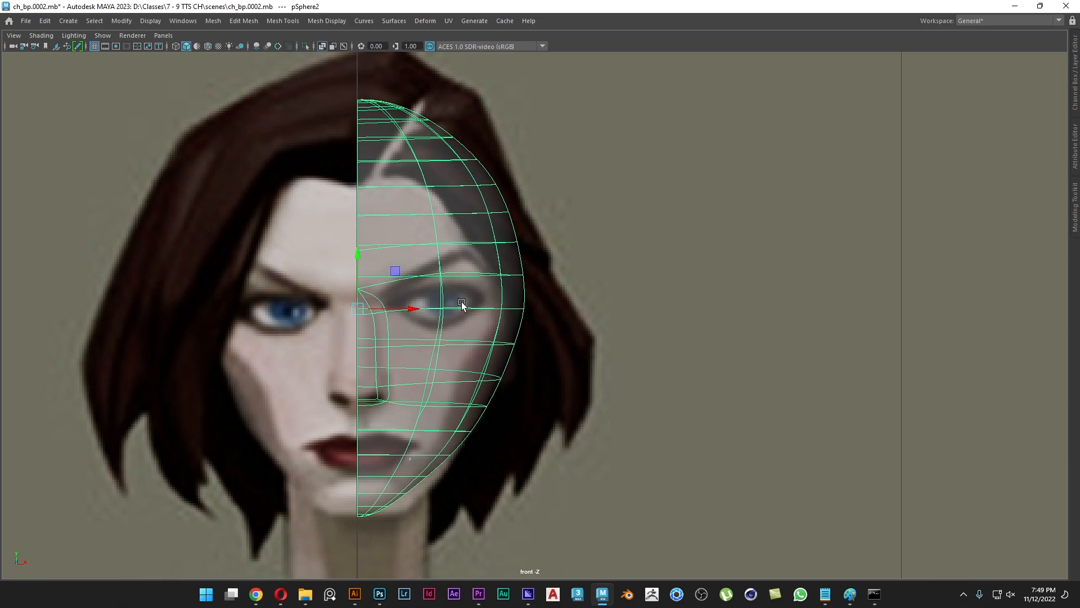
pyautogui.moveTo(462, 302); pyautogui.dragTo(394, 232, button='right')
pyautogui.click(443, 306)
pyautogui.press('space')
pyautogui.moveTo(536, 353); pyautogui.dragTo(622, 361)
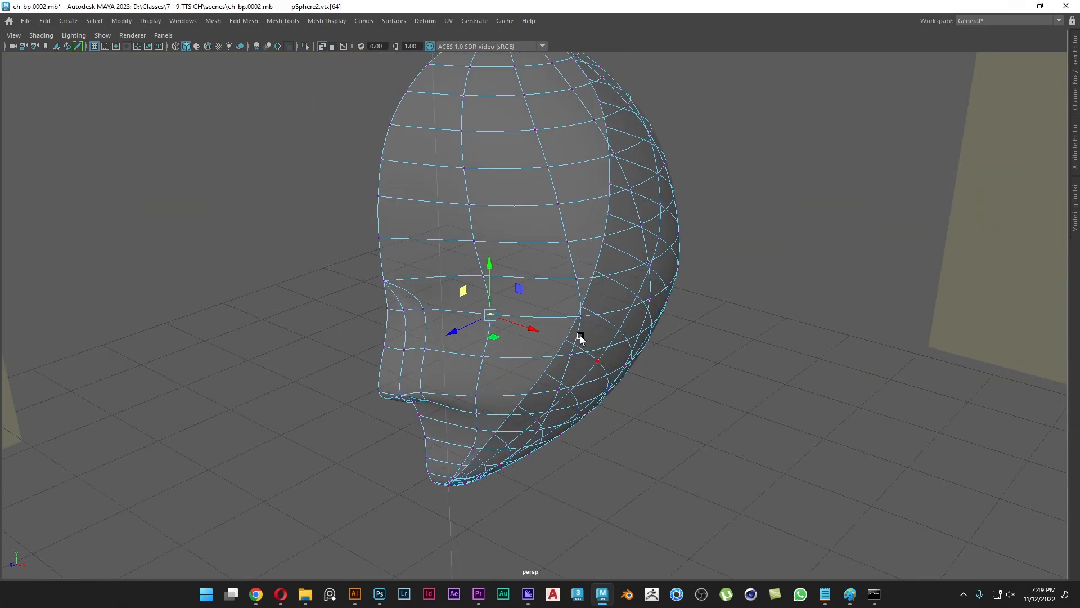
pyautogui.keyDown('alt'); pyautogui.moveTo(488, 296); pyautogui.dragTo(490, 321, button='middle'); pyautogui.keyUp('alt')
pyautogui.keyDown('alt'); pyautogui.moveTo(663, 304); pyautogui.dragTo(661, 348, button='right'); pyautogui.keyUp('alt')
pyautogui.keyDown('alt'); pyautogui.moveTo(660, 363); pyautogui.dragTo(591, 372); pyautogui.keyUp('alt')
pyautogui.click(255, 23)
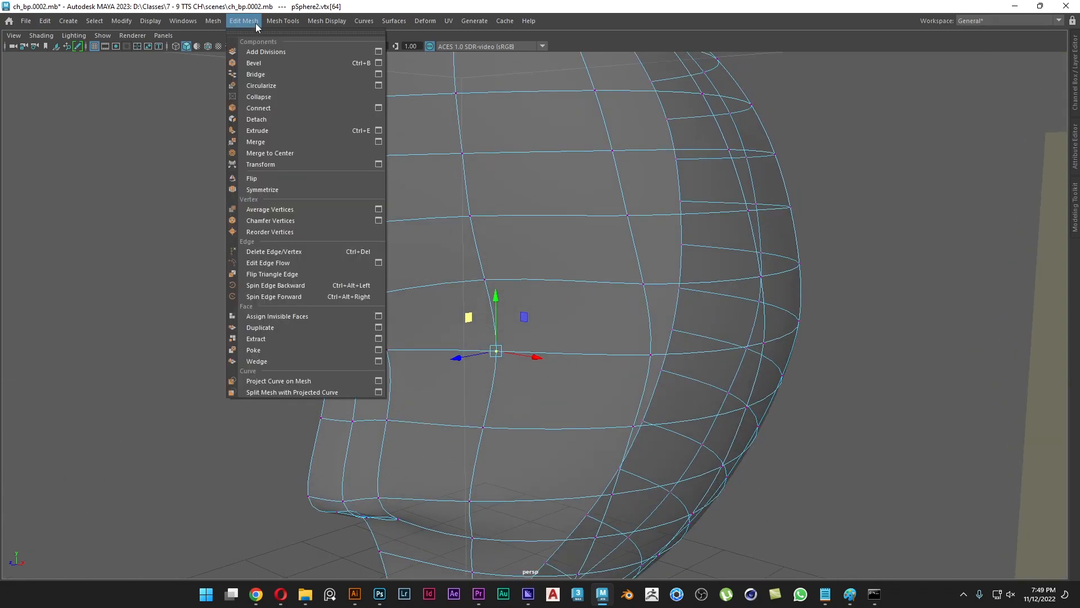
pyautogui.click(265, 64)
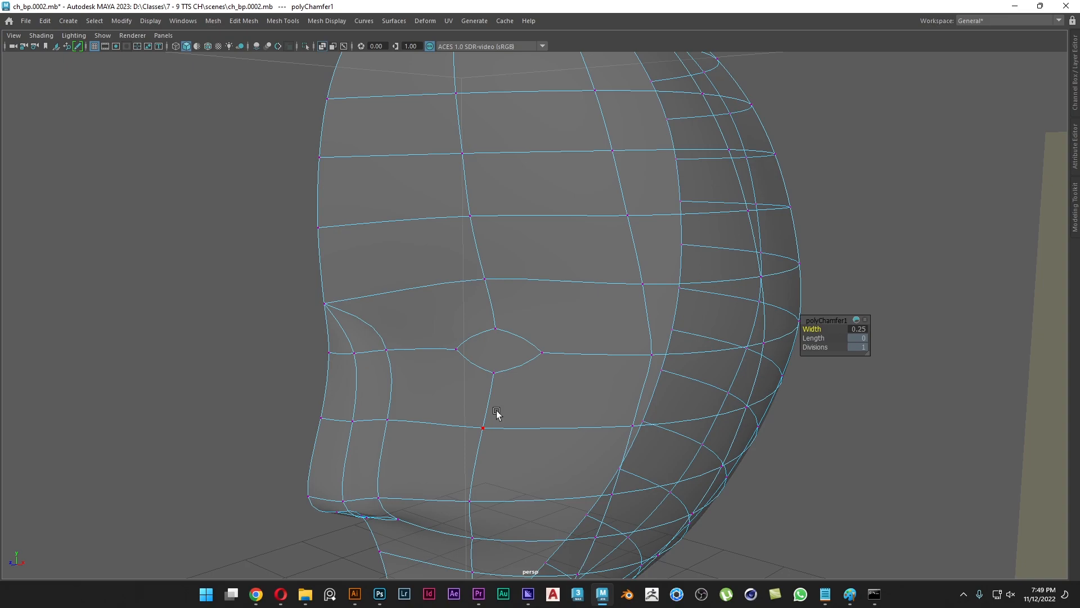
# Step: Set the eye chamfer's width to 0.85 with the smooth preview turned off
pyautogui.moveTo(814, 329); pyautogui.dragTo(825, 328)
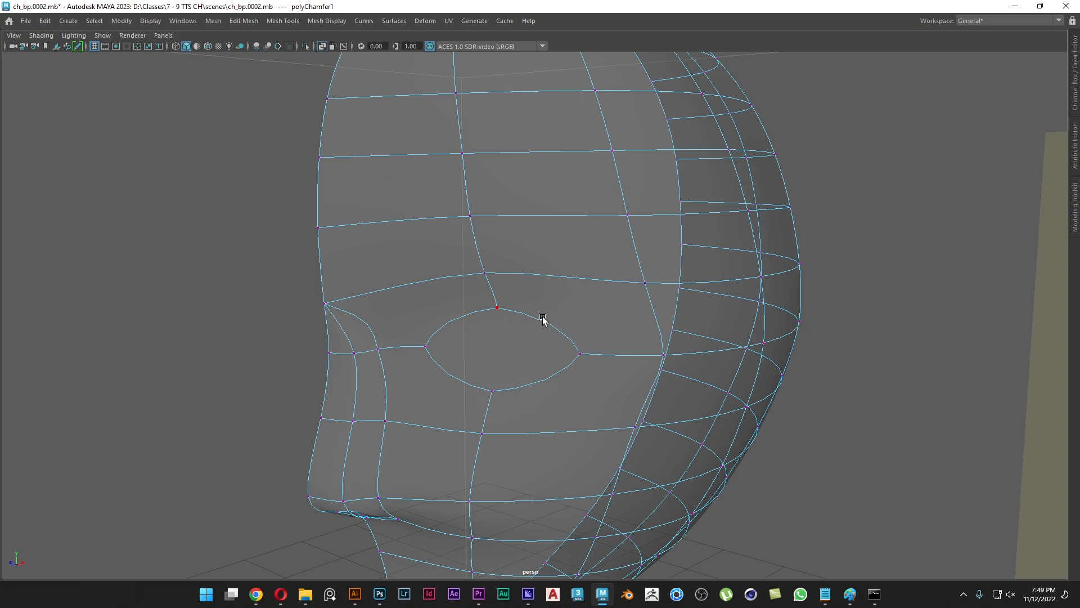
pyautogui.press('1')
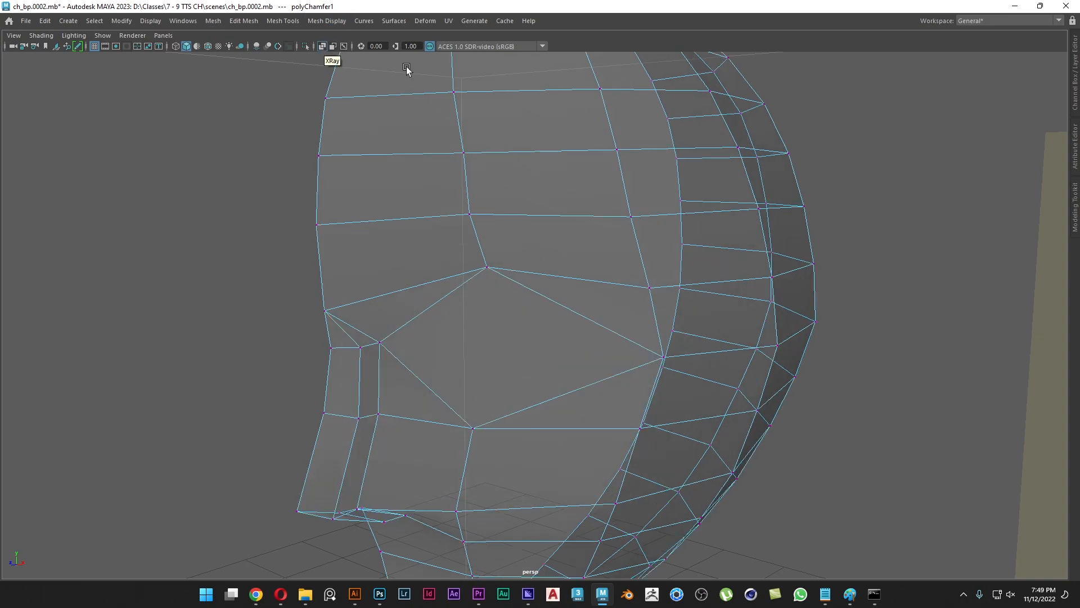
pyautogui.hotkey('ctrl', 'a')
pyautogui.hotkey('ctrl', 'a')
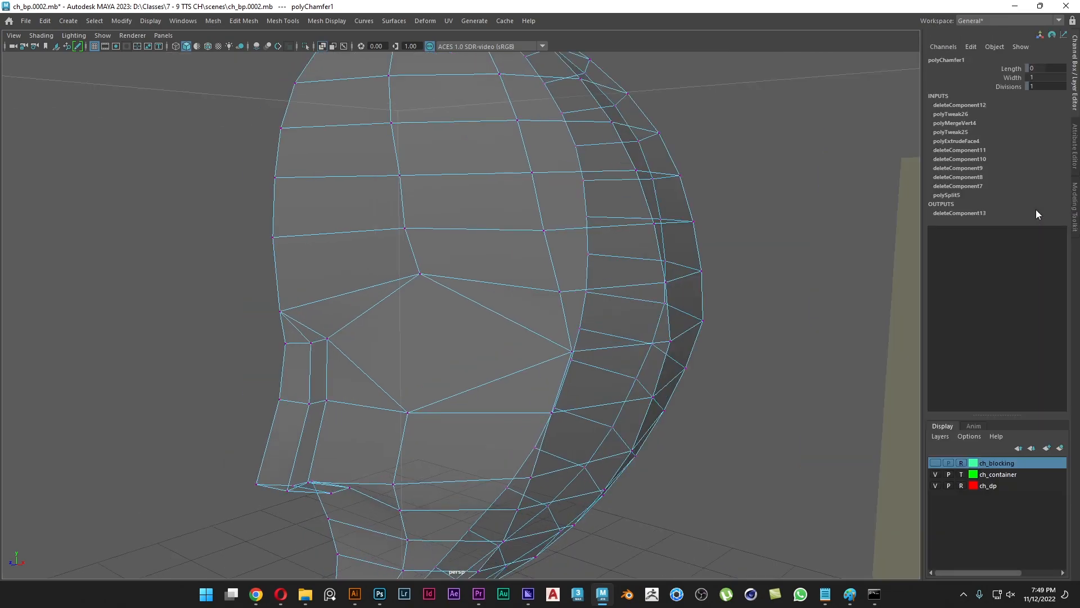
pyautogui.click(1013, 77)
pyautogui.moveTo(796, 200); pyautogui.dragTo(813, 206, button='middle')
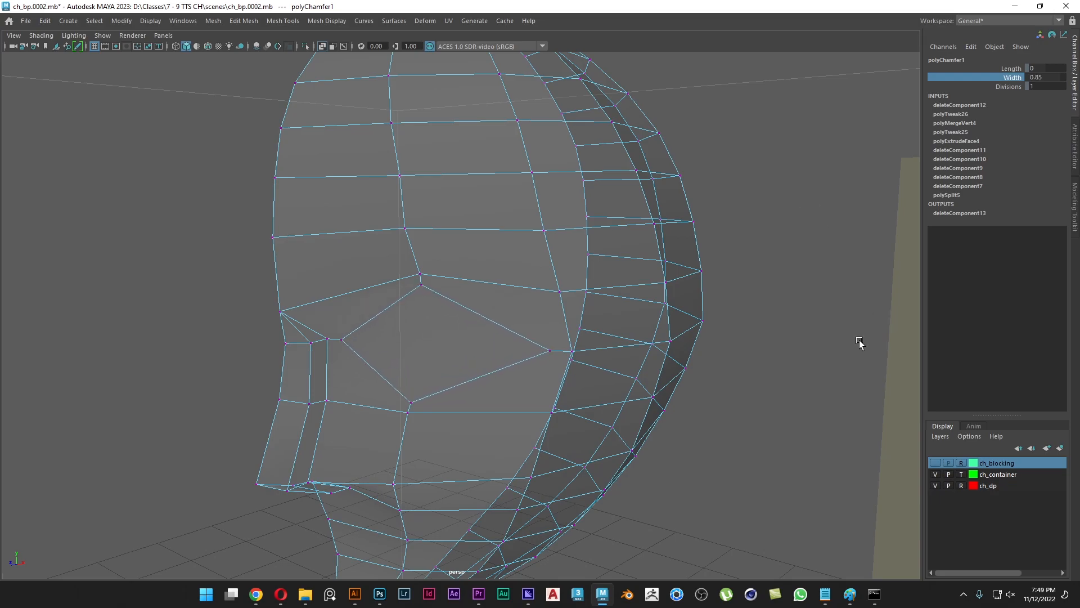
# Step: Delete the diamond-shaped face to open the eye hole, and turn the smooth preview back on
pyautogui.moveTo(490, 292); pyautogui.dragTo(512, 327, button='right')
pyautogui.click(420, 352)
pyautogui.press('Delete')
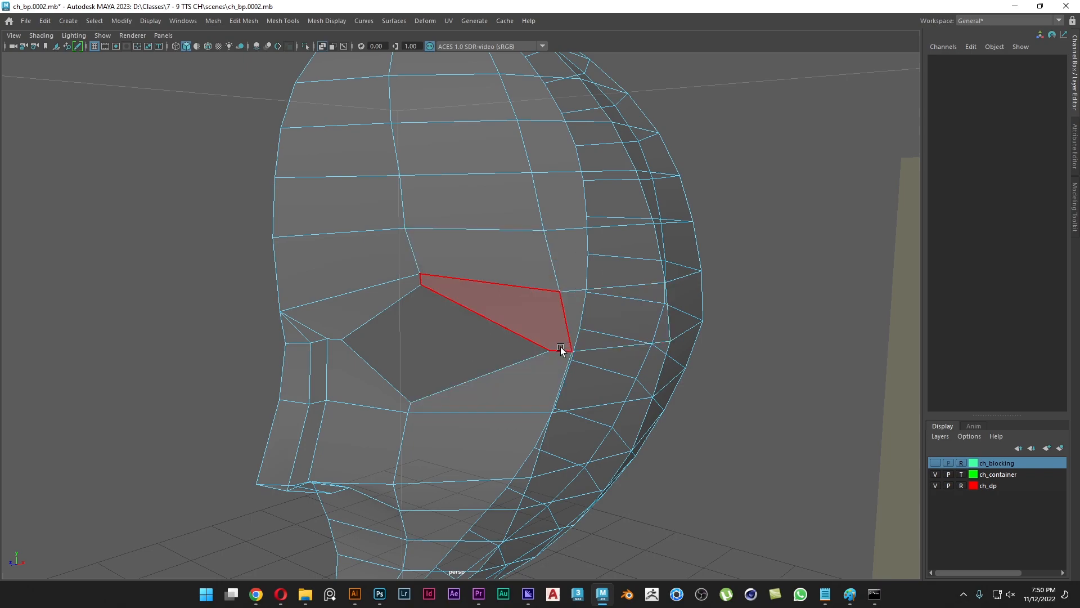
pyautogui.press('3')
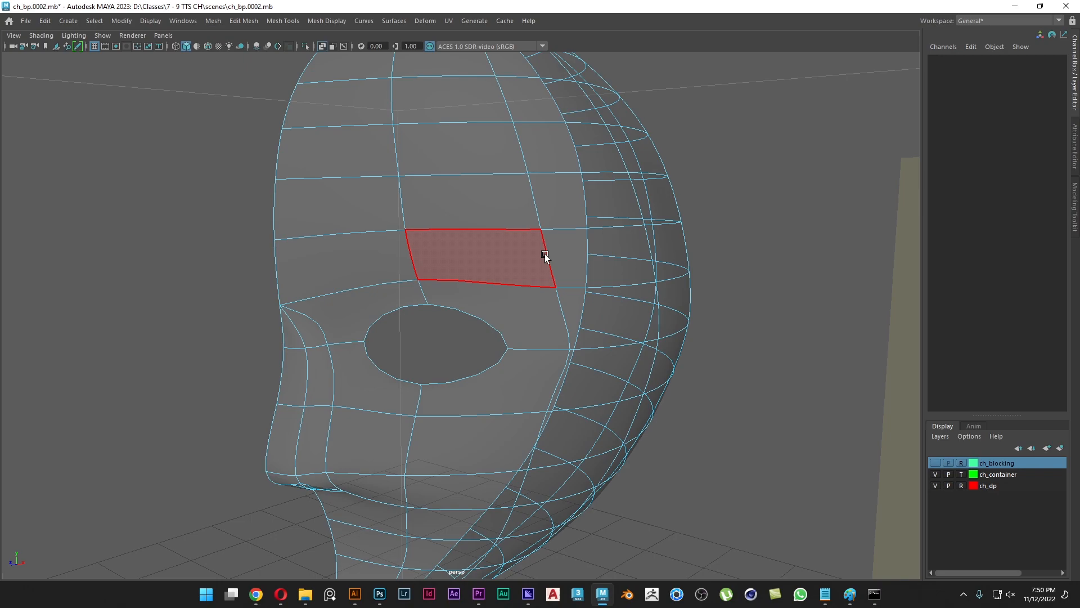
# Step: In the front view, move, scale and rotate the eye hole's border edge loop to match the reference eye
pyautogui.press('space')
pyautogui.moveTo(574, 278); pyautogui.dragTo(686, 296)
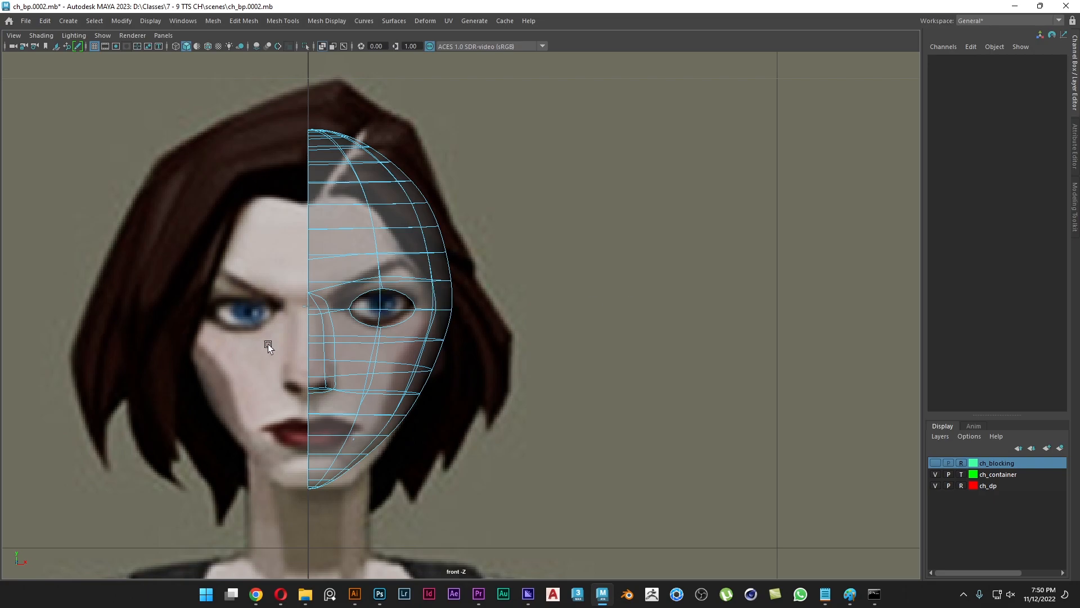
pyautogui.scroll(4, 394, 349)
pyautogui.scroll(-2, 422, 315)
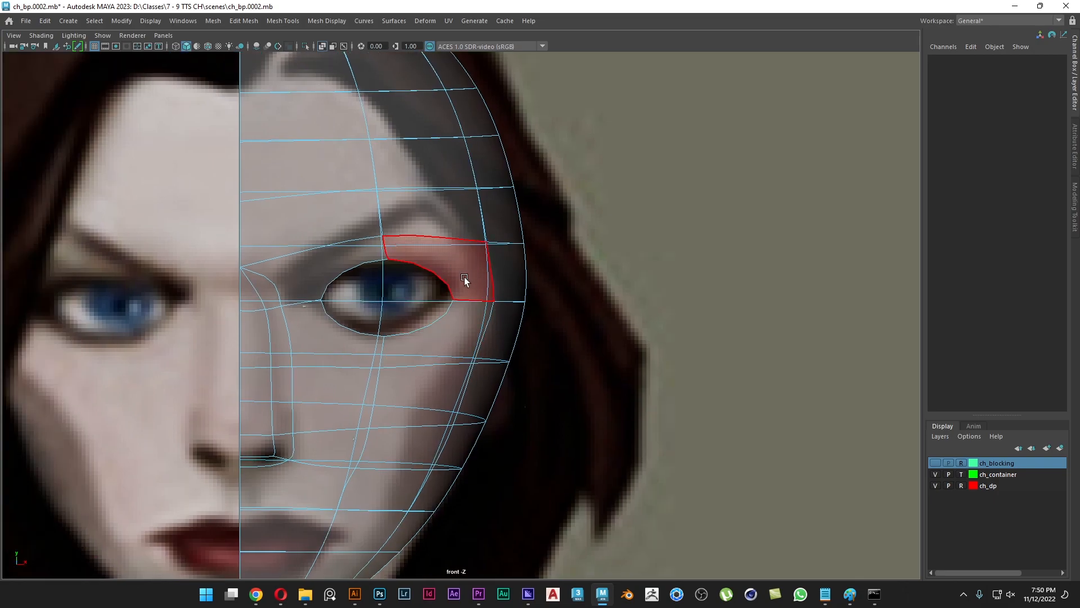
pyautogui.moveTo(451, 260); pyautogui.dragTo(454, 227, button='right')
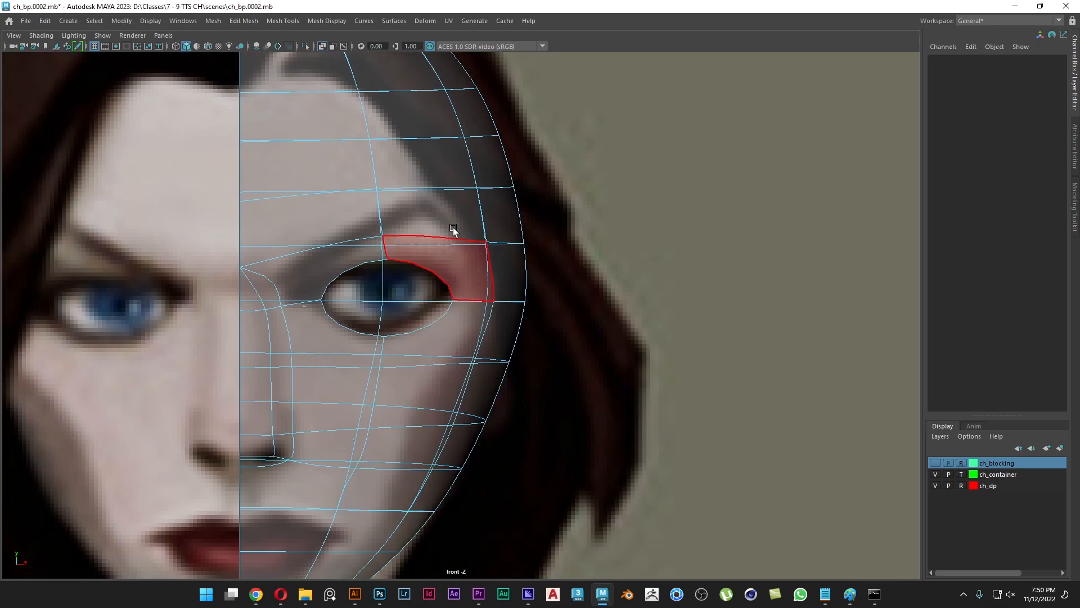
pyautogui.doubleClick(434, 281)
pyautogui.moveTo(424, 258); pyautogui.dragTo(385, 247)
pyautogui.press('r')
pyautogui.moveTo(436, 292); pyautogui.dragTo(426, 263)
pyautogui.press('e')
pyautogui.press('w')
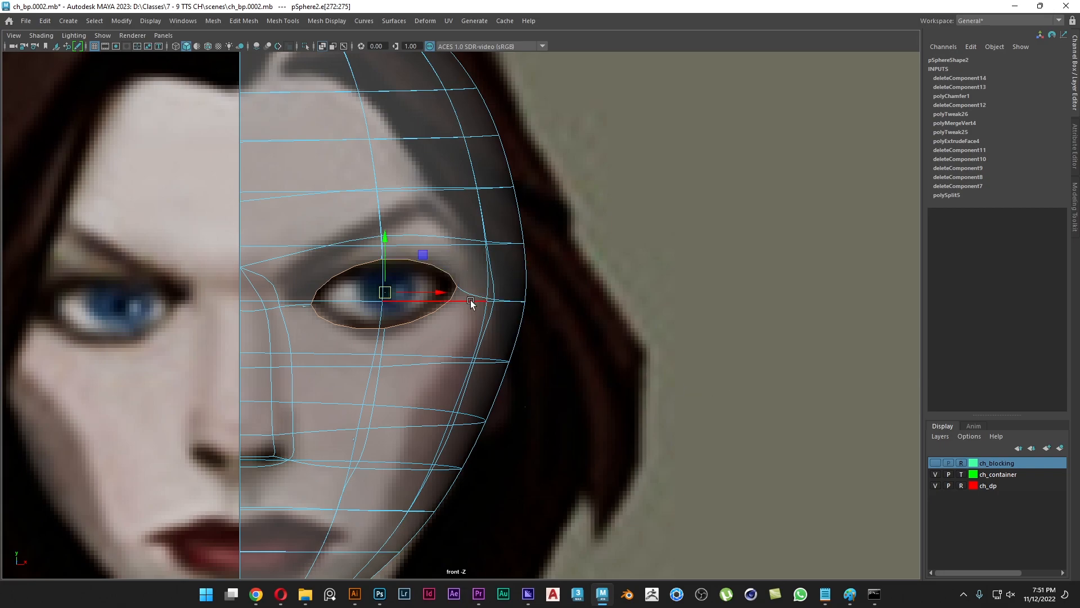
# Step: In the perspective view without X-ray, move the brow edge above the eye's outer half forward and rotate it slightly
pyautogui.press('space')
pyautogui.moveTo(457, 223); pyautogui.dragTo(455, 212)
pyautogui.moveTo(500, 322)
pyautogui.keyDown('alt'); pyautogui.mouseDown()
pyautogui.moveTo(475, 328)
pyautogui.moveTo(469, 286)
pyautogui.mouseUp(); pyautogui.keyUp('alt')
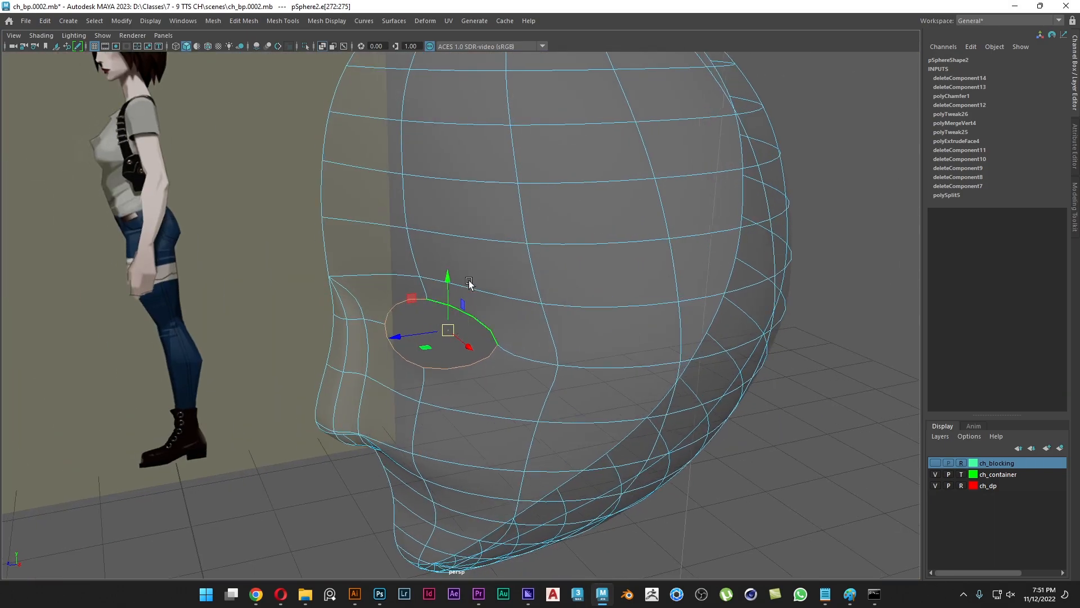
pyautogui.click(469, 289)
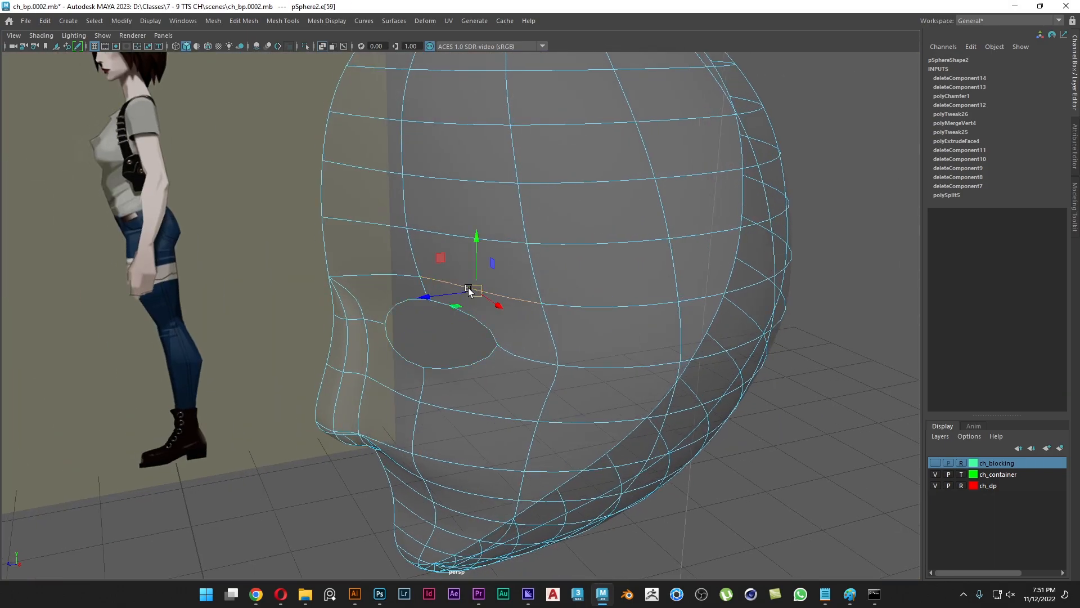
pyautogui.click(322, 47)
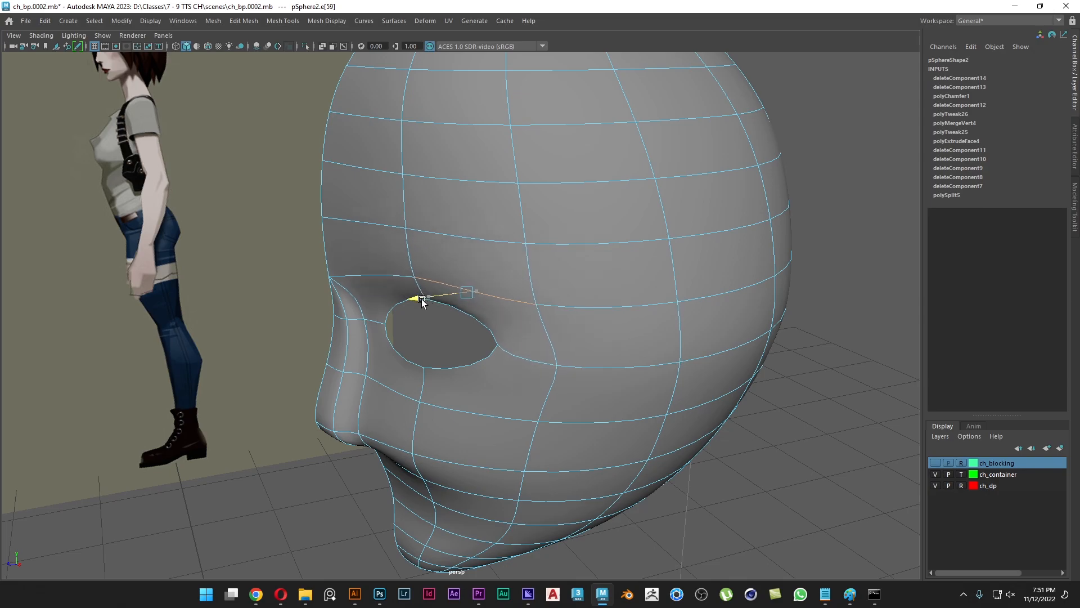
pyautogui.press('e')
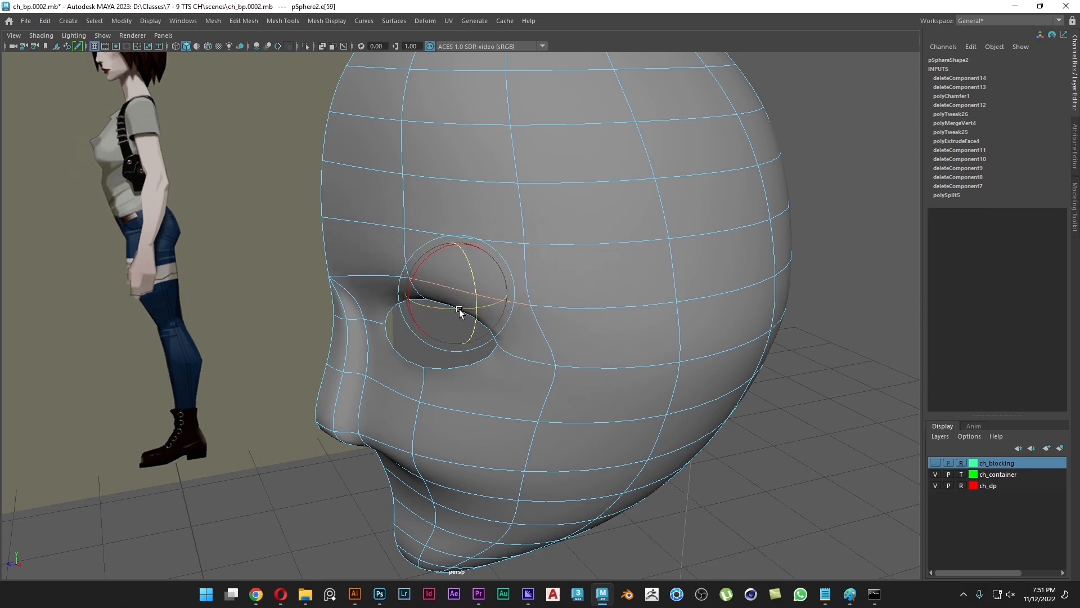
pyautogui.press('w')
pyautogui.keyDown('alt'); pyautogui.moveTo(399, 358); pyautogui.dragTo(539, 359); pyautogui.keyUp('alt')
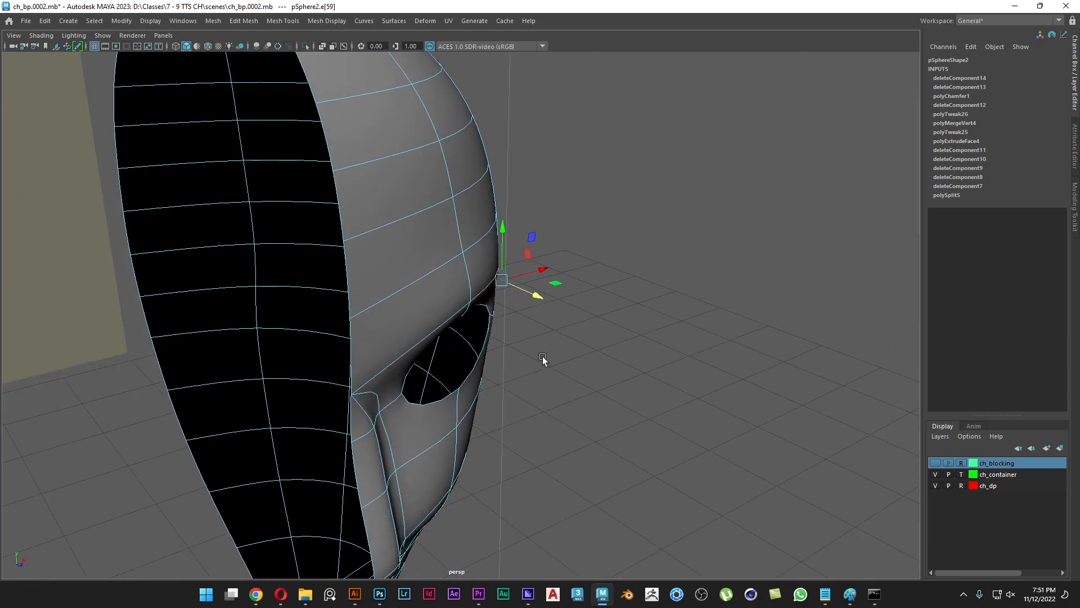
pyautogui.moveTo(536, 296); pyautogui.dragTo(541, 296)
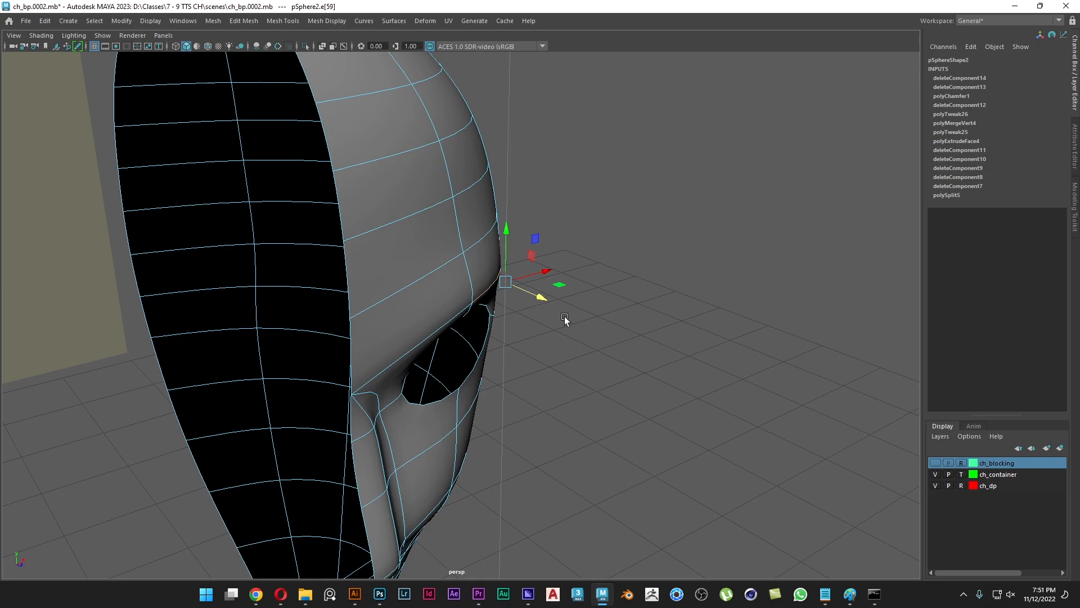
pyautogui.keyDown('alt'); pyautogui.moveTo(561, 390); pyautogui.dragTo(549, 339); pyautogui.keyUp('alt')
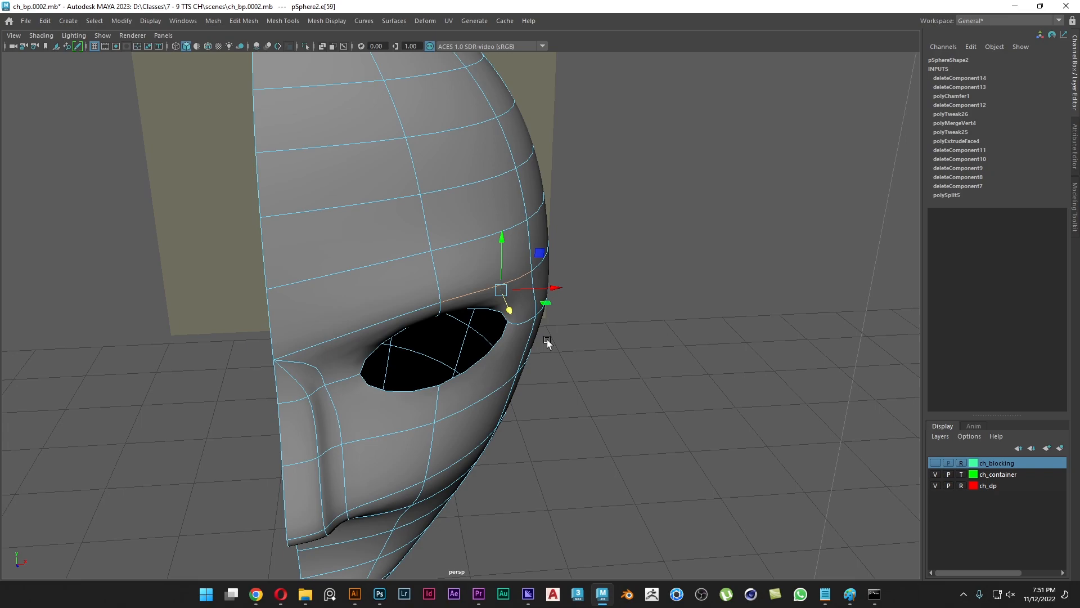
pyautogui.keyDown('alt'); pyautogui.moveTo(547, 340); pyautogui.dragTo(497, 356); pyautogui.keyUp('alt')
# Step: Extrude the eye hole's border edge loop inward by scaling to form a thin rim
pyautogui.doubleClick(504, 326)
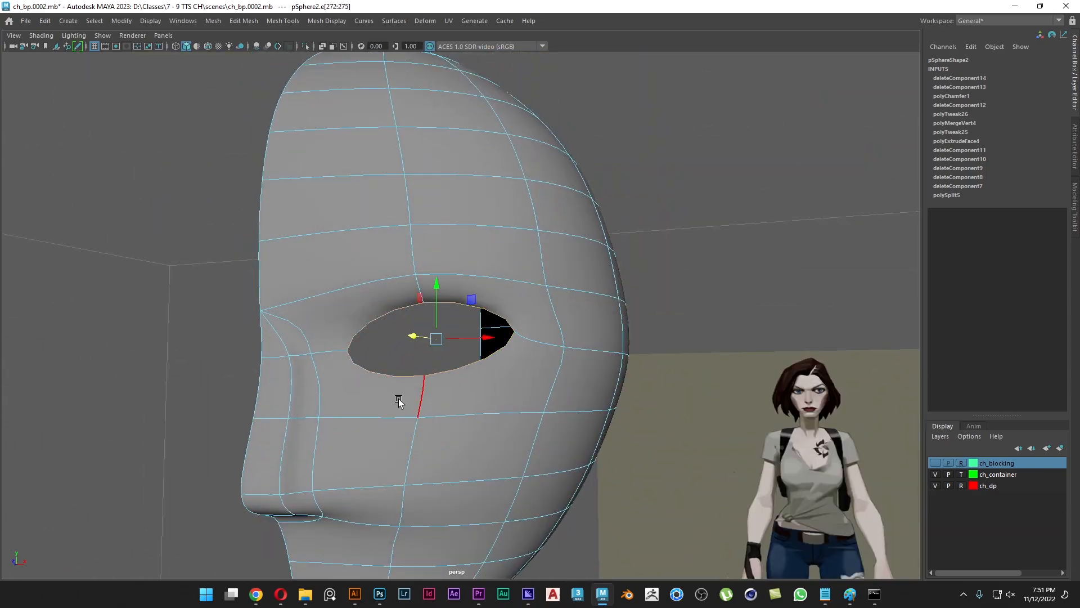
pyautogui.keyDown('alt'); pyautogui.moveTo(458, 405); pyautogui.dragTo(469, 410); pyautogui.keyUp('alt')
pyautogui.press('r')
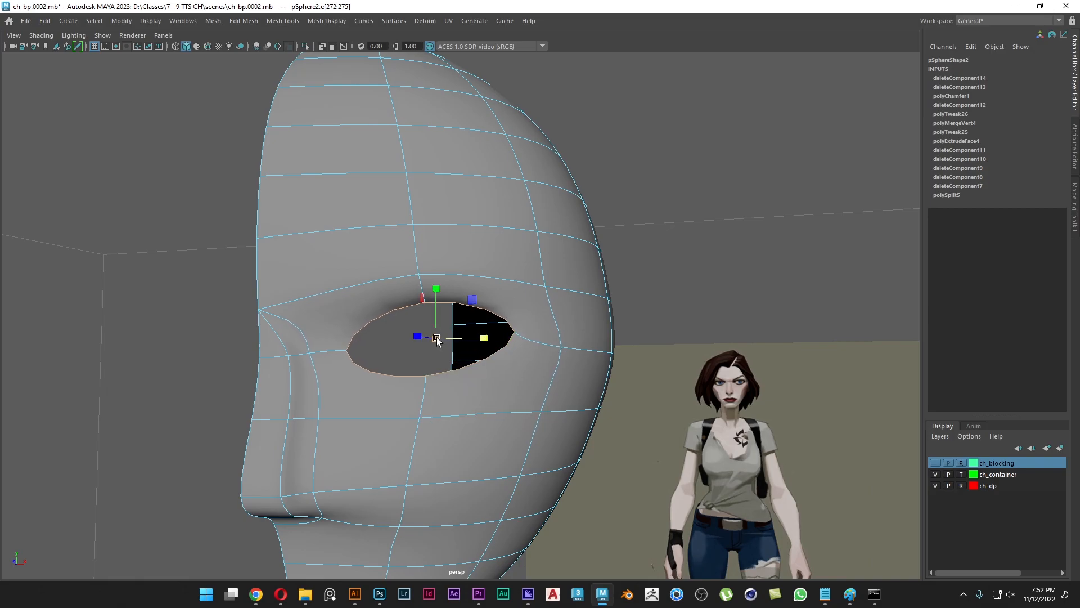
pyautogui.keyDown('shift'); pyautogui.moveTo(478, 411); pyautogui.dragTo(467, 412, button='middle'); pyautogui.keyUp('shift')
pyautogui.hotkey('ctrl', 'z')
pyautogui.keyDown('alt'); pyautogui.moveTo(461, 395); pyautogui.dragTo(426, 343); pyautogui.keyUp('alt')
pyautogui.press('w')
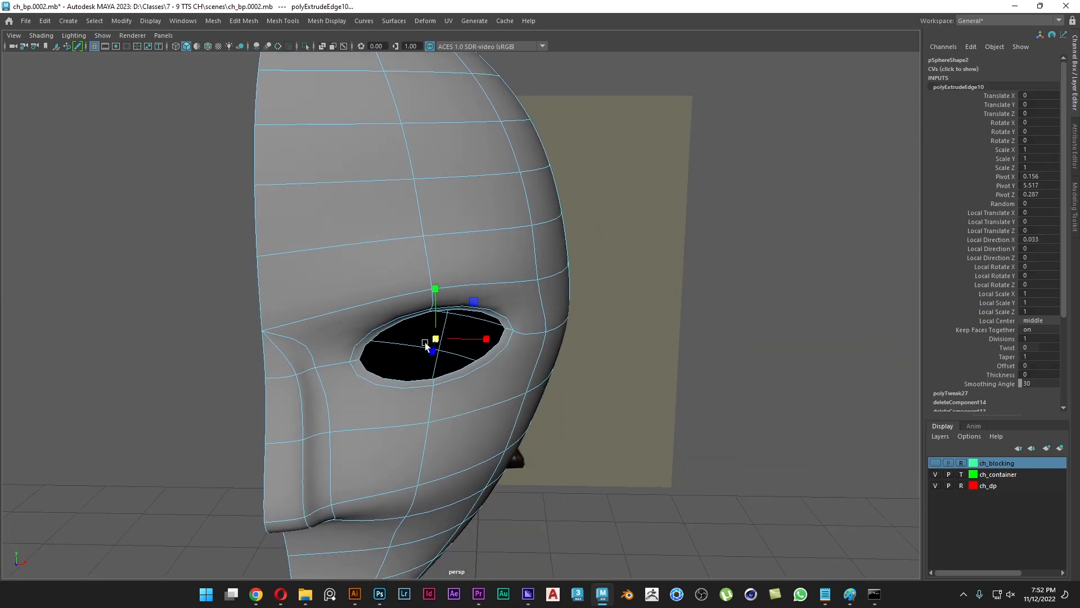
# Step: Move the inner-corner, upper and lower rim vertices of the eye opening toward the nose
pyautogui.keyDown('alt'); pyautogui.moveTo(514, 415); pyautogui.dragTo(475, 364); pyautogui.keyUp('alt')
pyautogui.moveTo(525, 298); pyautogui.dragTo(494, 242, button='right')
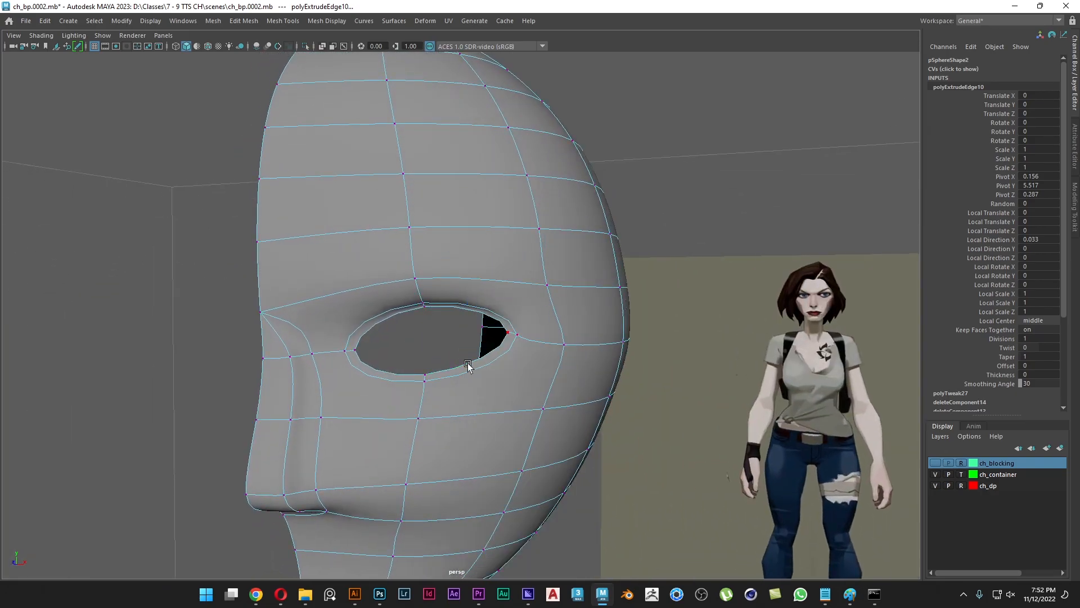
pyautogui.moveTo(376, 346); pyautogui.dragTo(328, 365)
pyautogui.click(434, 308)
pyautogui.moveTo(455, 251); pyautogui.dragTo(416, 252, button='middle')
pyautogui.moveTo(406, 359); pyautogui.dragTo(429, 380)
pyautogui.moveTo(458, 362); pyautogui.dragTo(435, 367, button='middle')
# Step: Adjust the eye opening's outer-corner rim vertices and lower its bottom rim vertices
pyautogui.moveTo(499, 330); pyautogui.dragTo(516, 342)
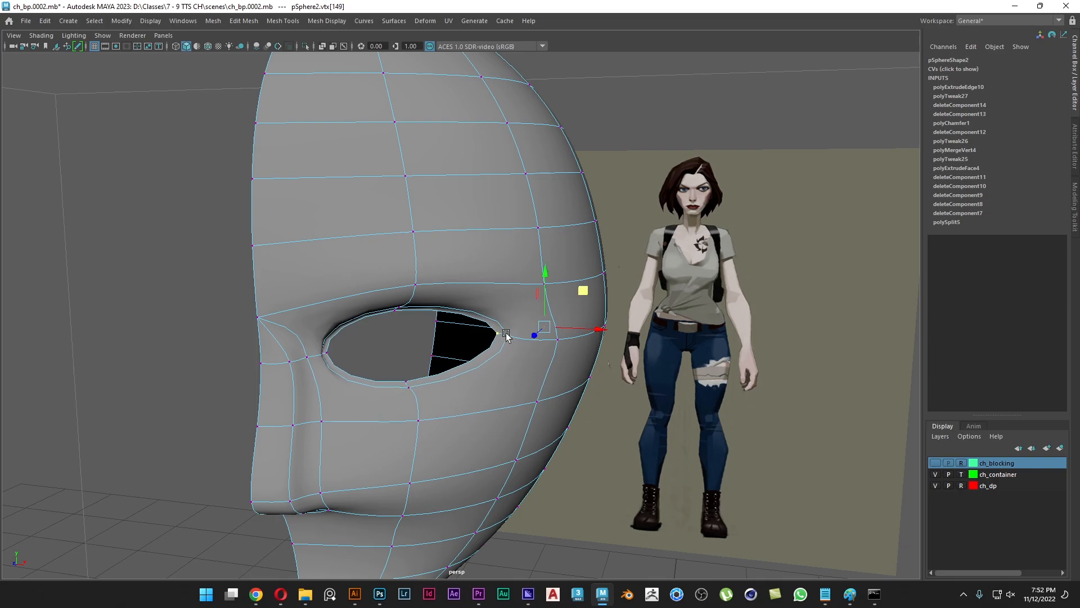
pyautogui.moveTo(593, 285); pyautogui.dragTo(562, 381)
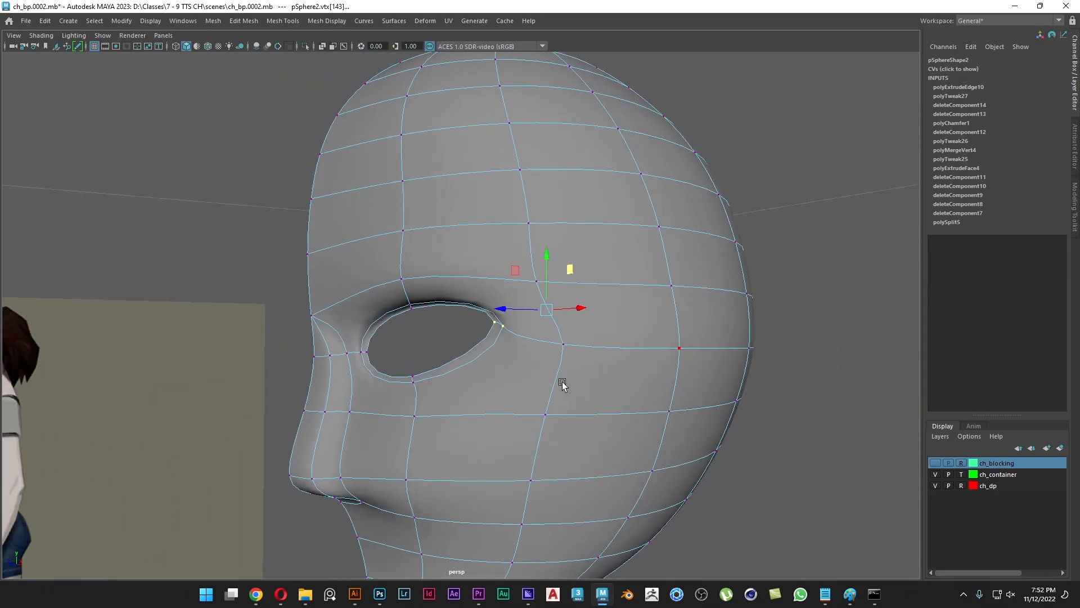
pyautogui.click(398, 365)
pyautogui.moveTo(401, 342); pyautogui.dragTo(403, 362)
# Step: Examine the half head and eye opening in object mode with the smooth preview off and on
pyautogui.moveTo(534, 259); pyautogui.dragTo(584, 241, button='right')
pyautogui.keyDown('alt'); pyautogui.moveTo(224, 268); pyautogui.dragTo(253, 271); pyautogui.keyUp('alt')
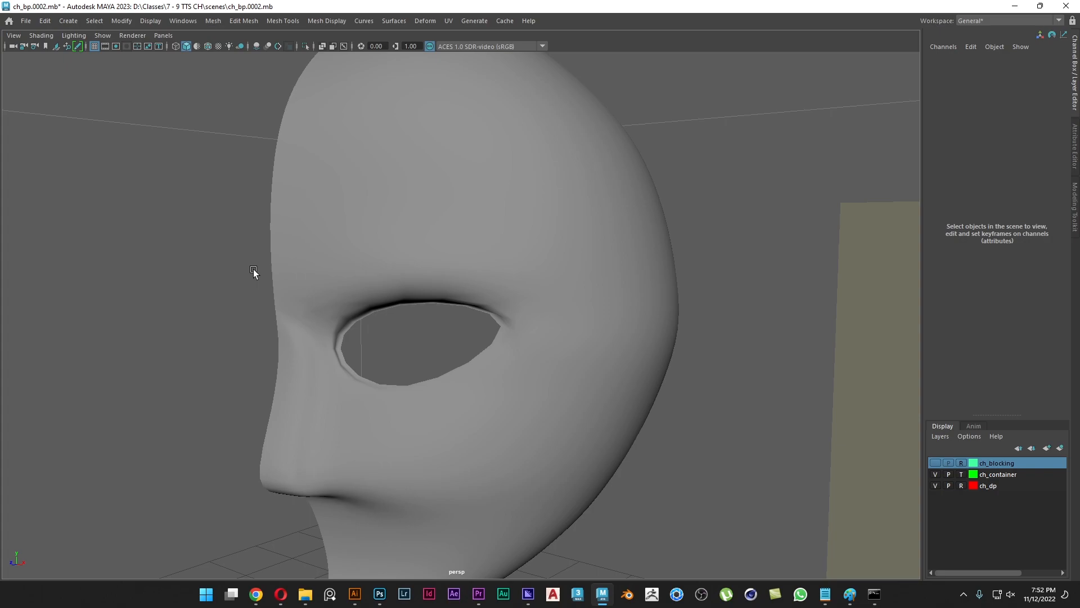
pyautogui.click(368, 287)
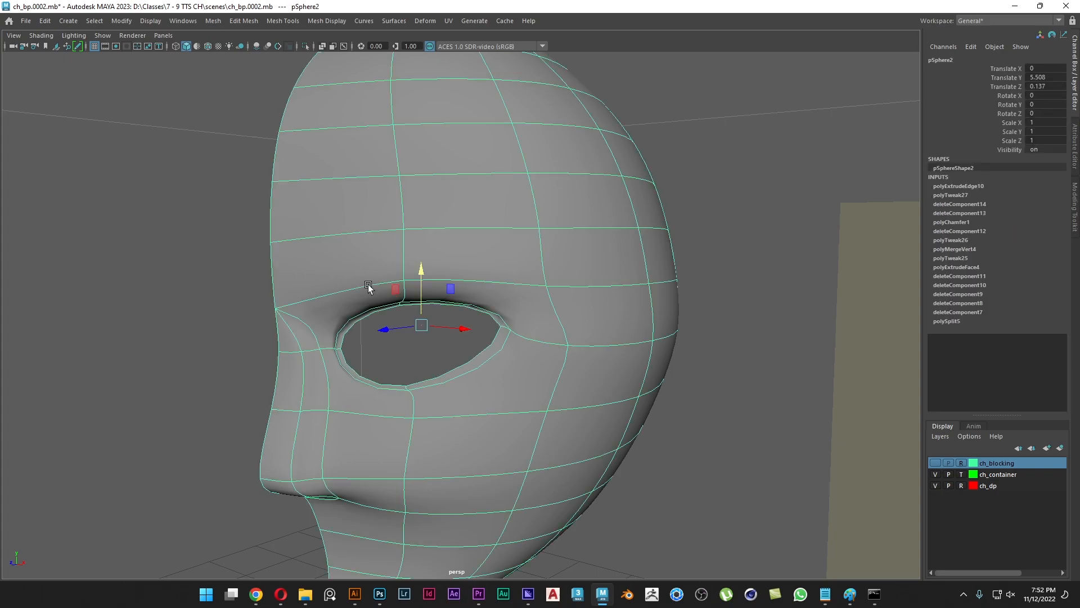
pyautogui.press('1')
pyautogui.keyDown('alt'); pyautogui.moveTo(345, 397); pyautogui.dragTo(390, 400); pyautogui.keyUp('alt')
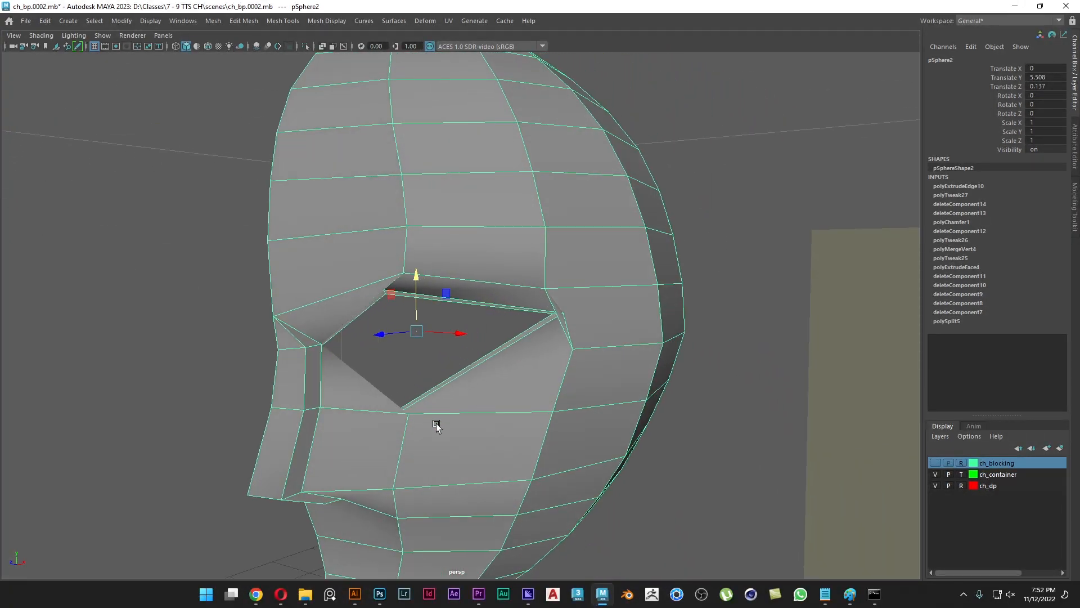
pyautogui.press('3')
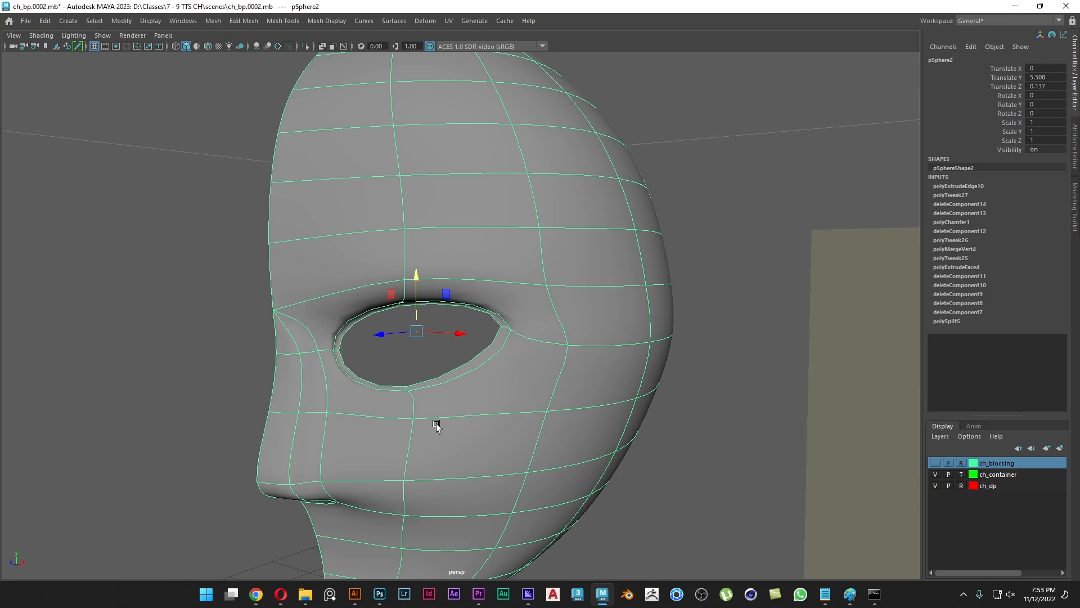
# Step: Turn off the smooth preview and apply Smooth to the half-head mesh with 1 division
pyautogui.press('1')
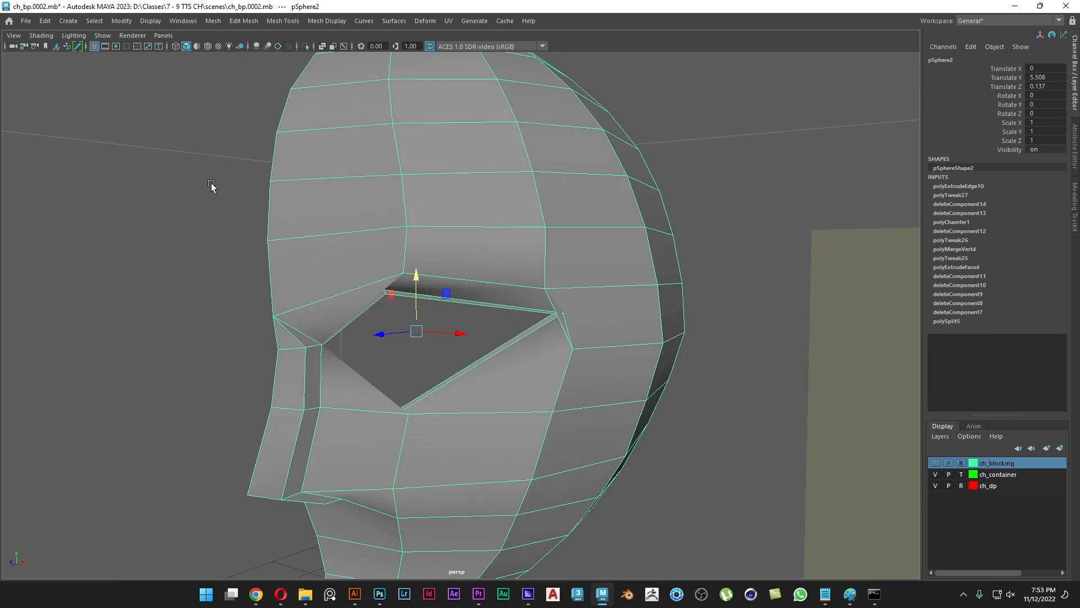
pyautogui.click(220, 83)
pyautogui.click(447, 144)
pyautogui.click(214, 21)
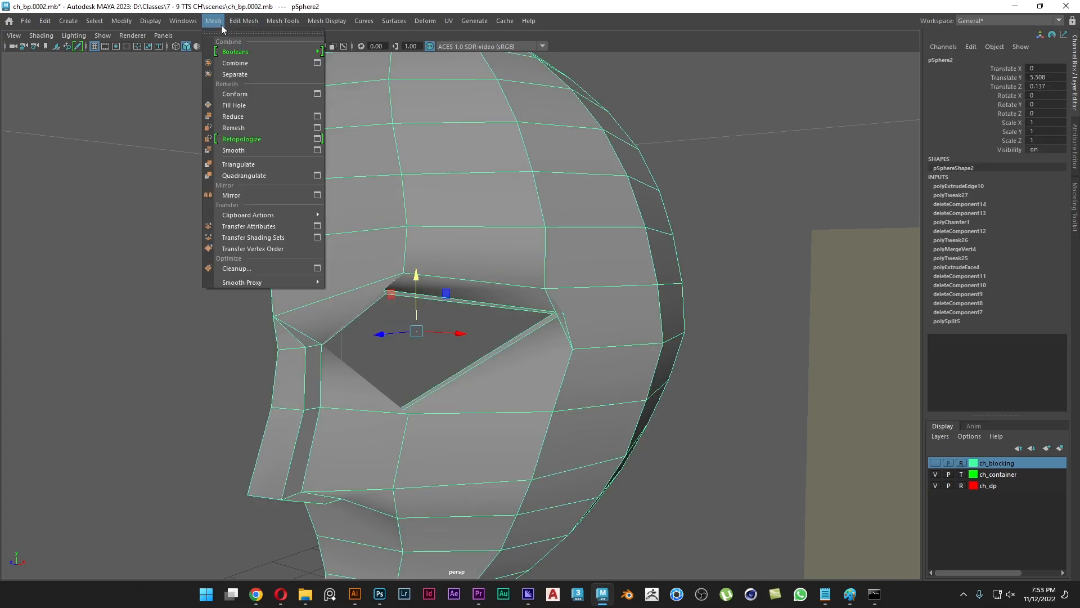
pyautogui.click(257, 150)
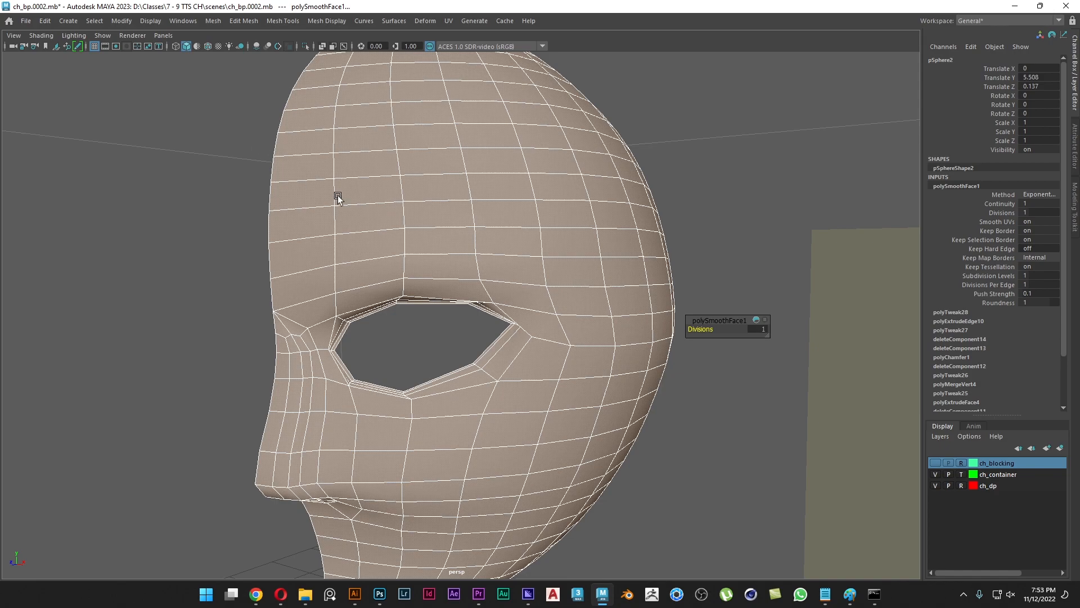
# Step: Set the half head's Smooth divisions to 3 and view the deselected mesh
pyautogui.click(1002, 213)
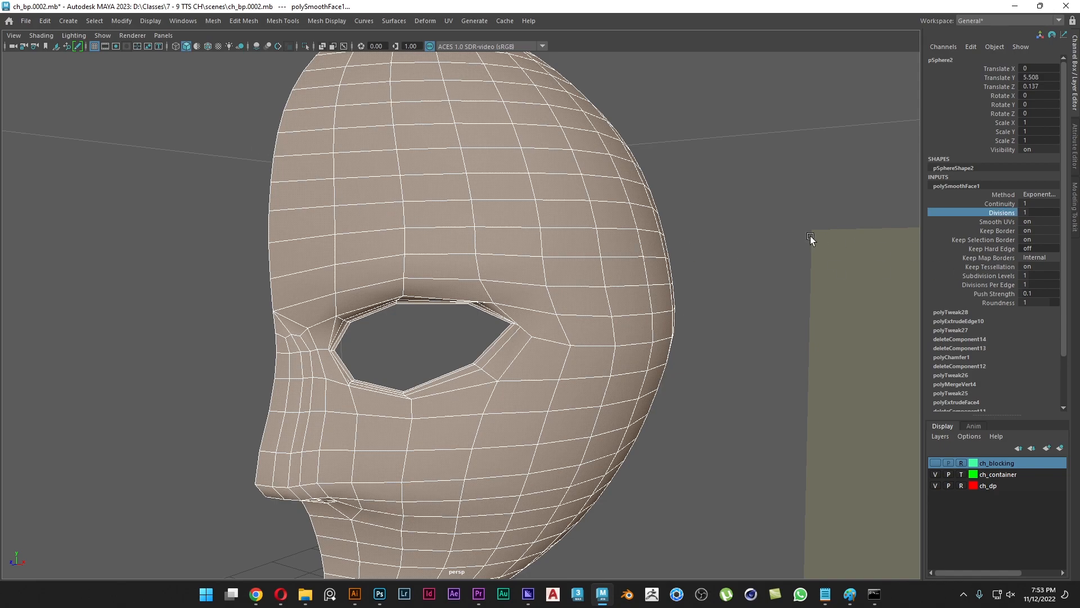
pyautogui.moveTo(799, 235); pyautogui.dragTo(810, 234, button='middle')
pyautogui.click(752, 238)
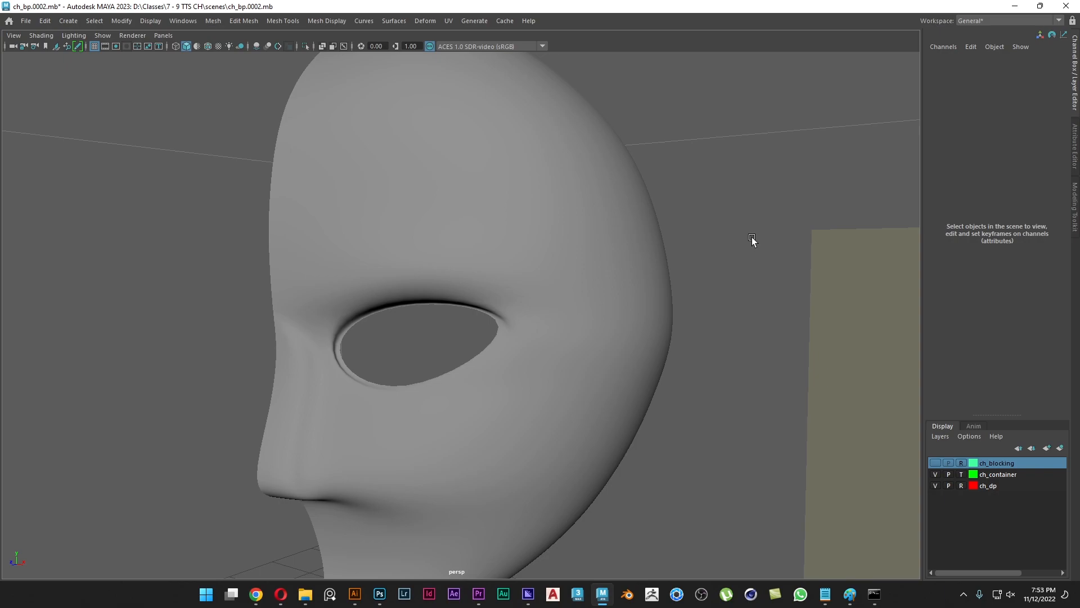
# Step: Set the half head's Smooth divisions to 0 and turn on the smooth preview
pyautogui.click(563, 215)
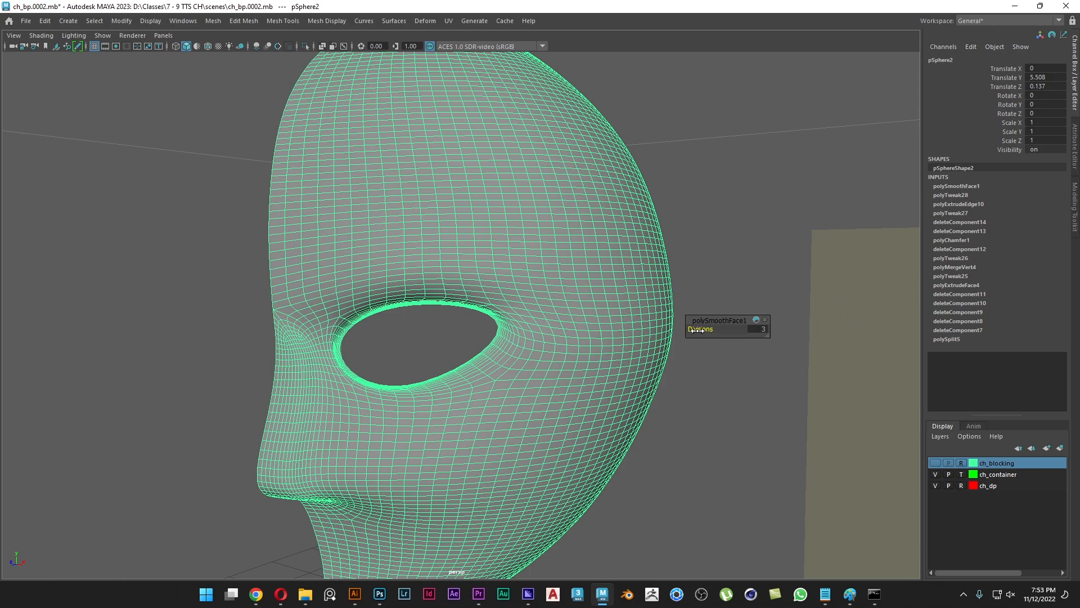
pyautogui.moveTo(697, 332); pyautogui.dragTo(589, 328)
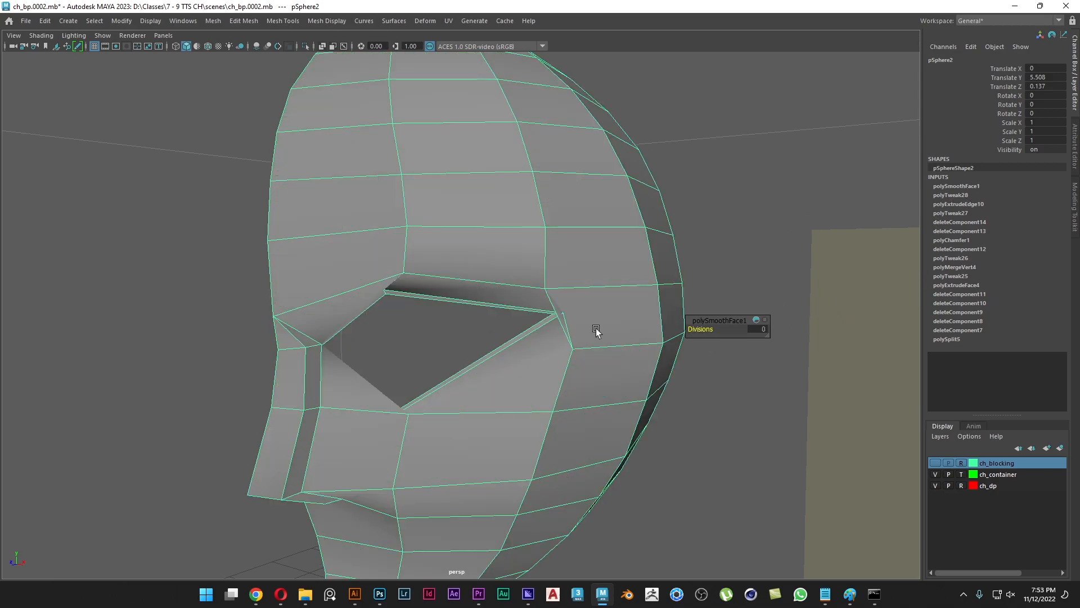
pyautogui.press('3')
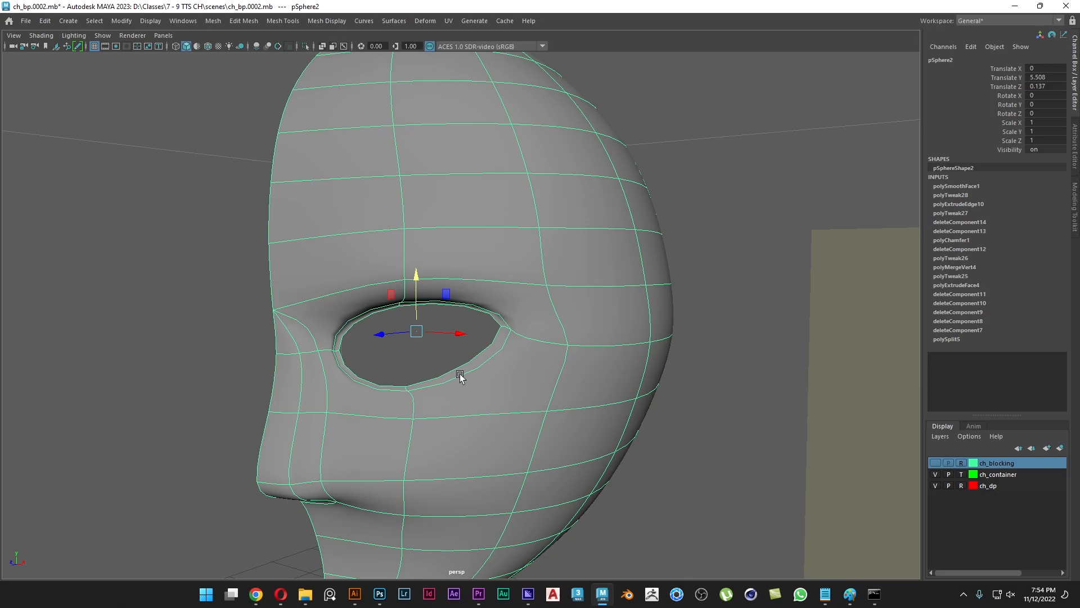
# Step: Examine the eye opening from inside and outside the half head with the smooth preview off and on
pyautogui.press('1')
pyautogui.scroll(2, 458, 361)
pyautogui.keyDown('alt'); pyautogui.moveTo(458, 358); pyautogui.dragTo(622, 345); pyautogui.keyUp('alt')
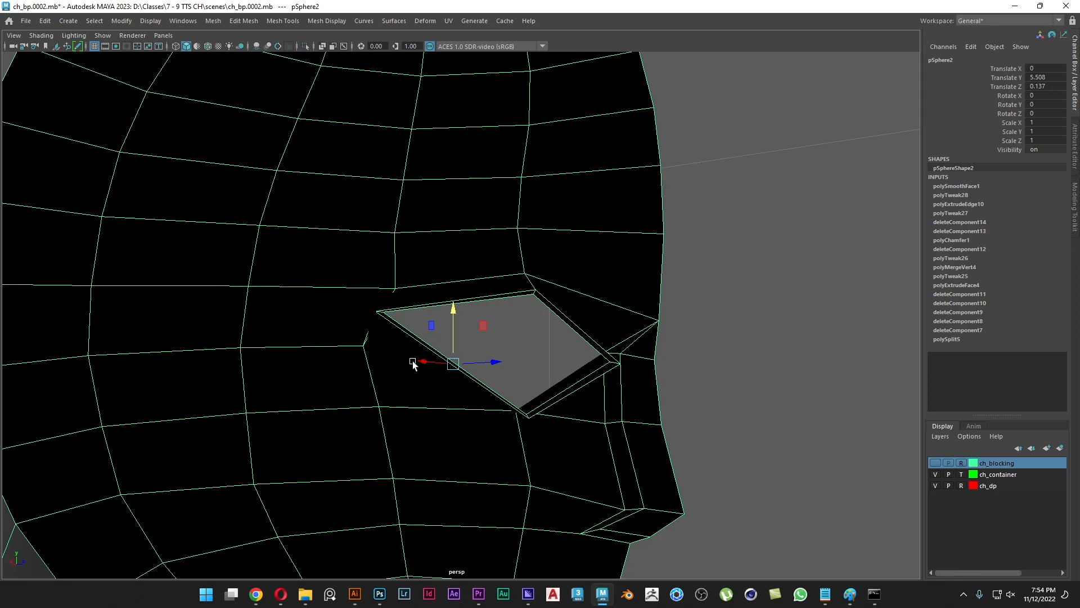
pyautogui.press('3')
pyautogui.keyDown('alt'); pyautogui.moveTo(557, 380); pyautogui.dragTo(398, 374); pyautogui.keyUp('alt')
# Step: Try pulling the eye opening's inner border edge loop forward out of the face, and undo the move
pyautogui.moveTo(425, 308); pyautogui.dragTo(442, 215, button='right')
pyautogui.doubleClick(444, 306)
pyautogui.keyDown('alt'); pyautogui.moveTo(403, 375); pyautogui.dragTo(439, 409); pyautogui.keyUp('alt')
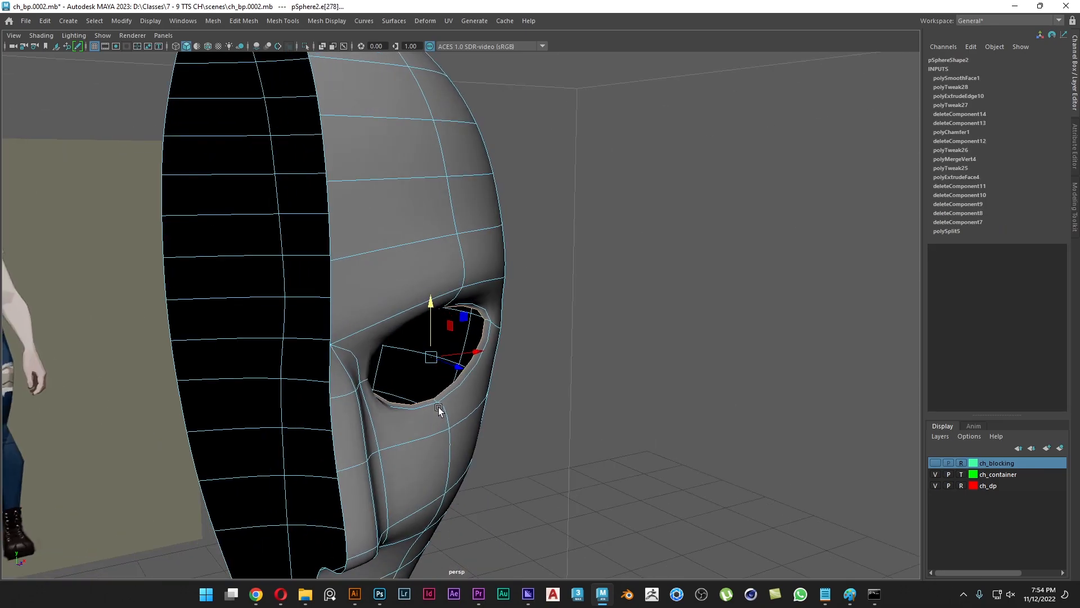
pyautogui.moveTo(458, 372); pyautogui.dragTo(595, 416)
pyautogui.keyDown('alt'); pyautogui.moveTo(677, 481); pyautogui.dragTo(717, 494); pyautogui.keyUp('alt')
pyautogui.press('1')
pyautogui.click(745, 495)
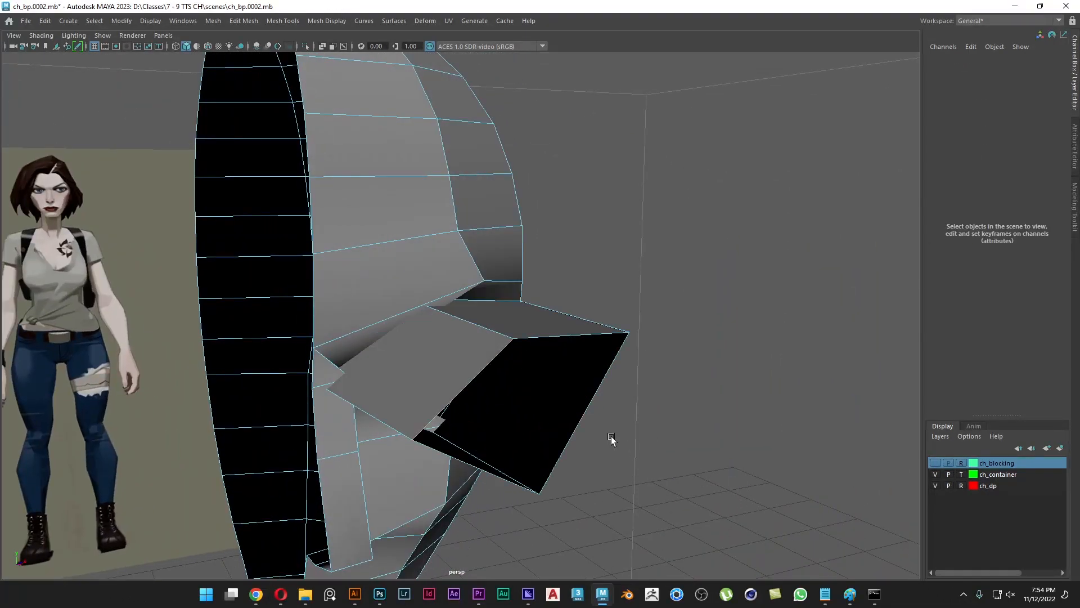
pyautogui.click(488, 440)
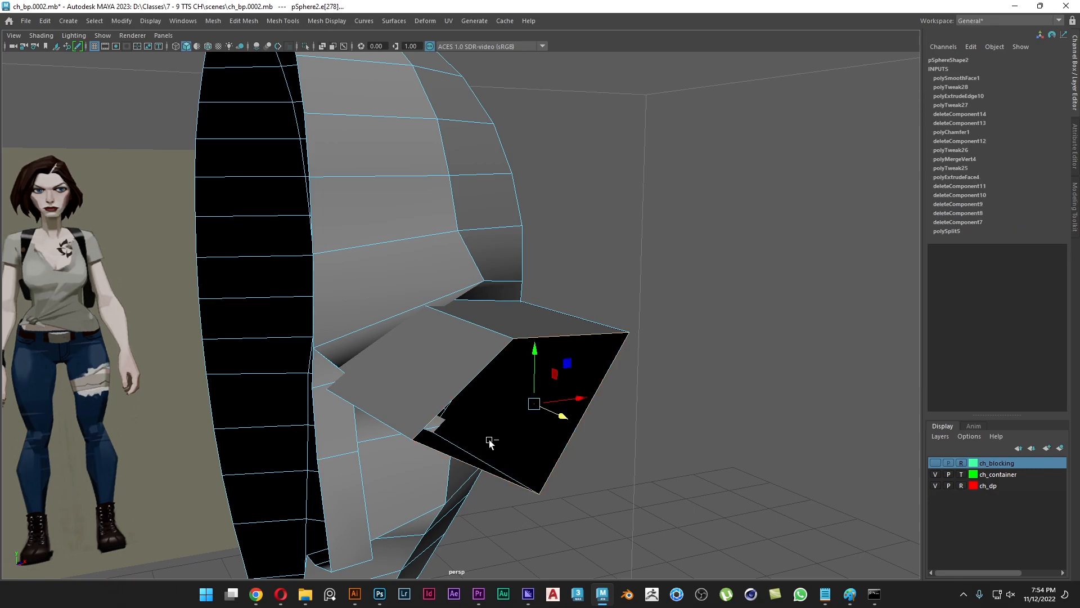
pyautogui.hotkey('ctrl', 'z')
pyautogui.press('3')
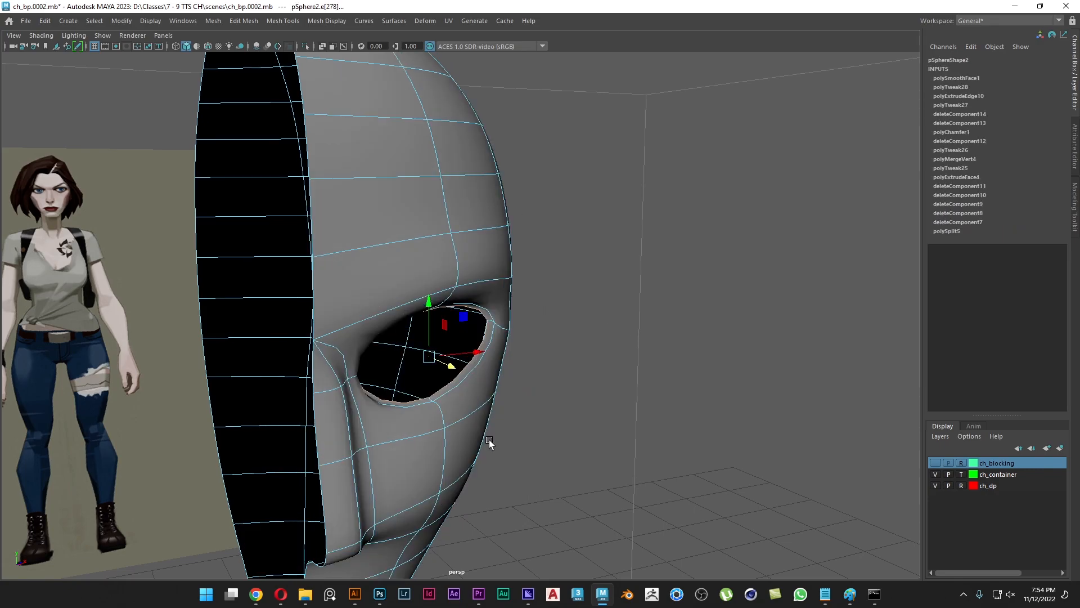